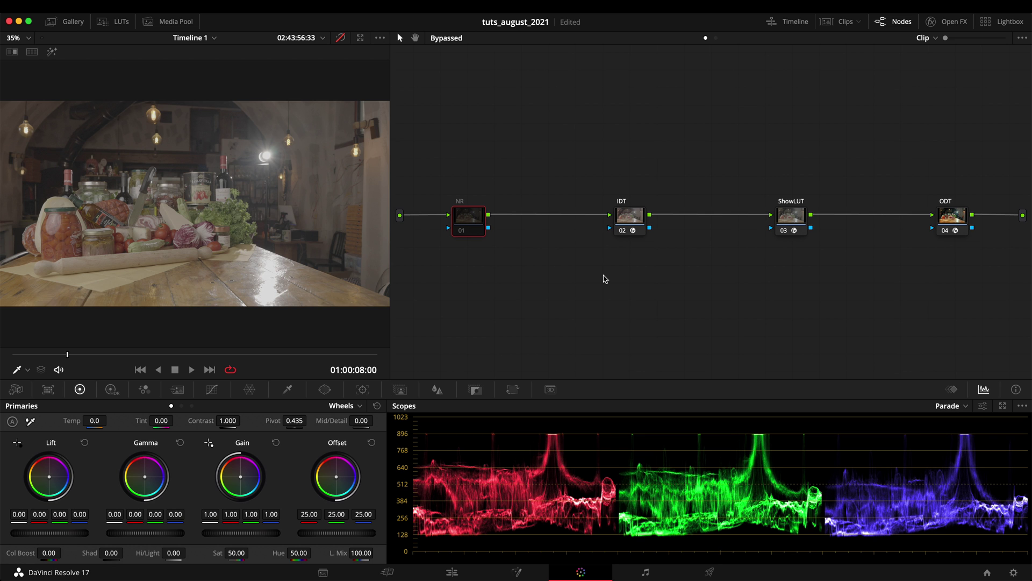
Play through the longer timeline clip full screen from the Edit page, and exit the full-screen preview.
click(452, 571)
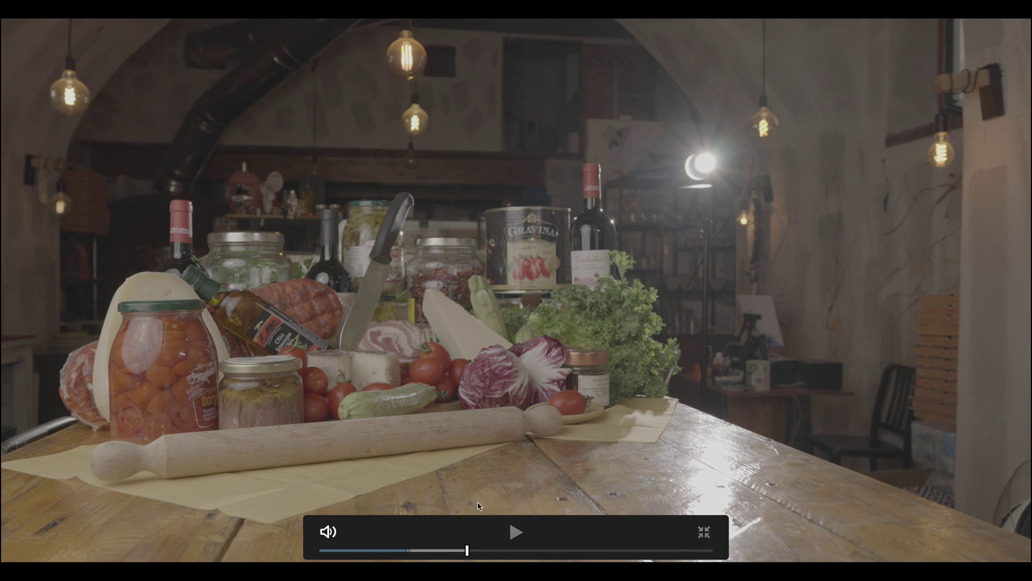
drag(426, 553, 417, 553)
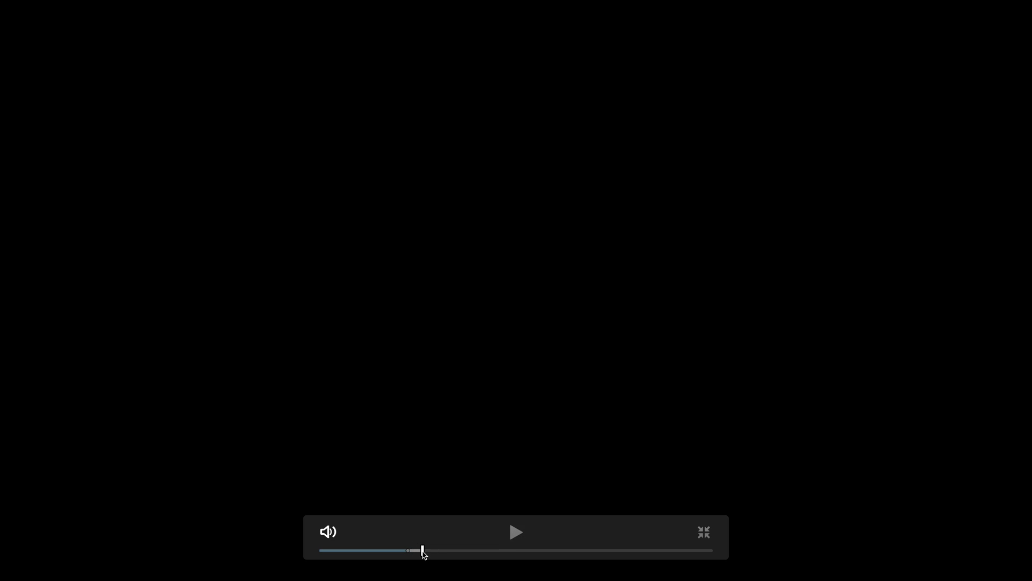
key(space)
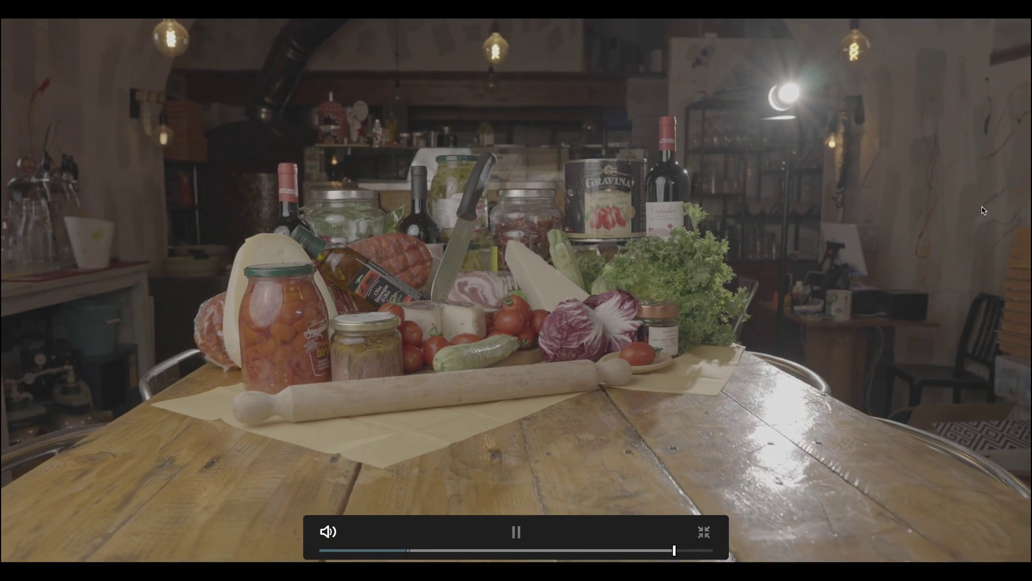
key(space)
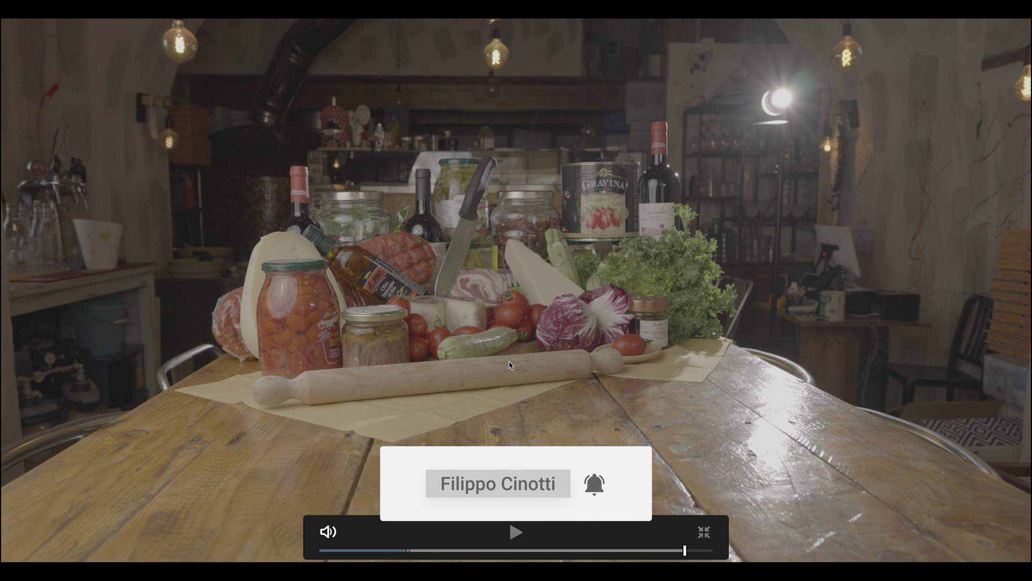
key(Escape)
Play the short first clip from the start of the timeline.
drag(532, 342, 500, 350)
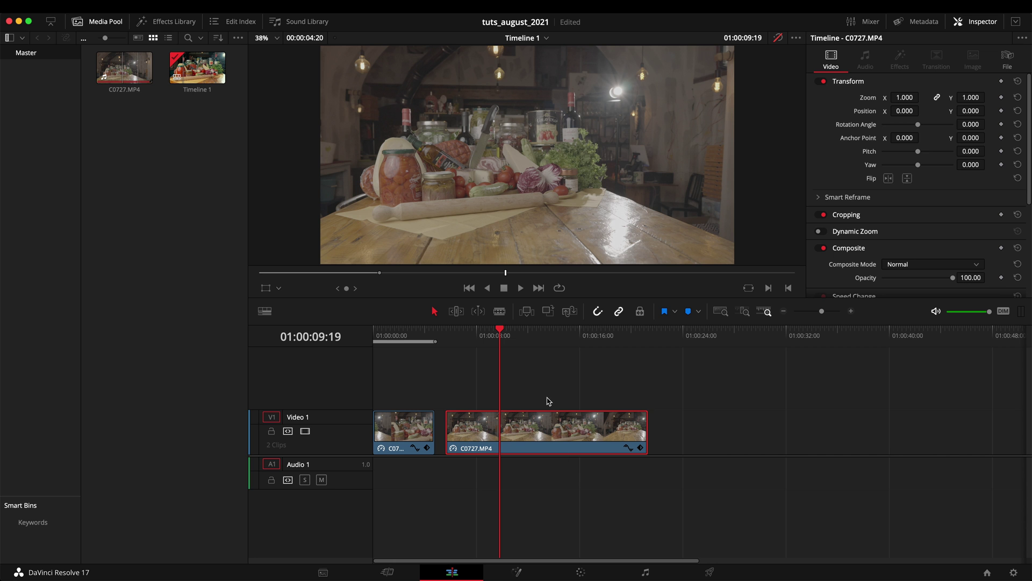
click(374, 330)
key(space)
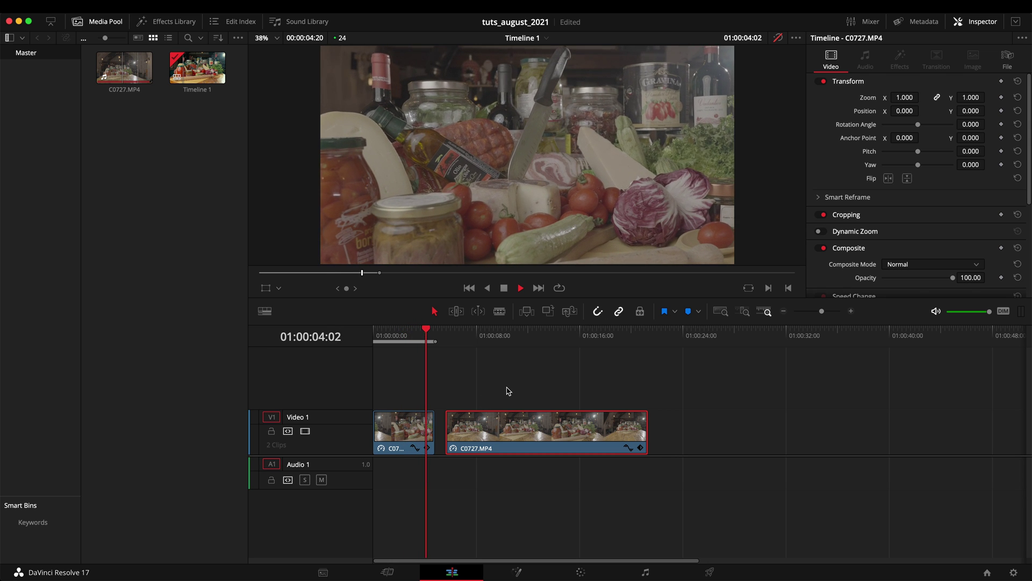
key(space)
Delete the second C0727.MP4 clip from Video 1 and select the remaining clip with the playhead at the timeline start.
drag(436, 359, 373, 360)
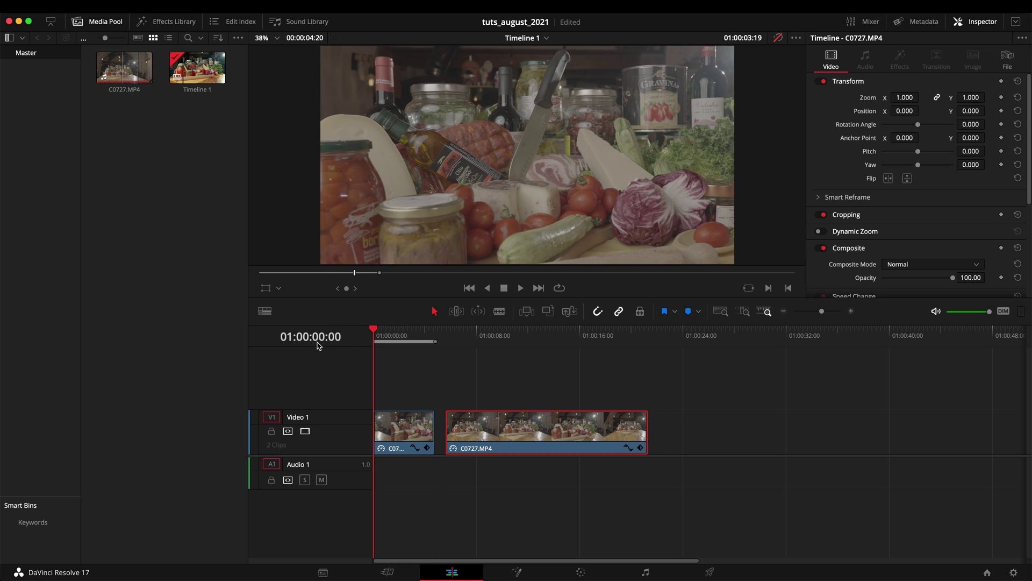
key(Delete)
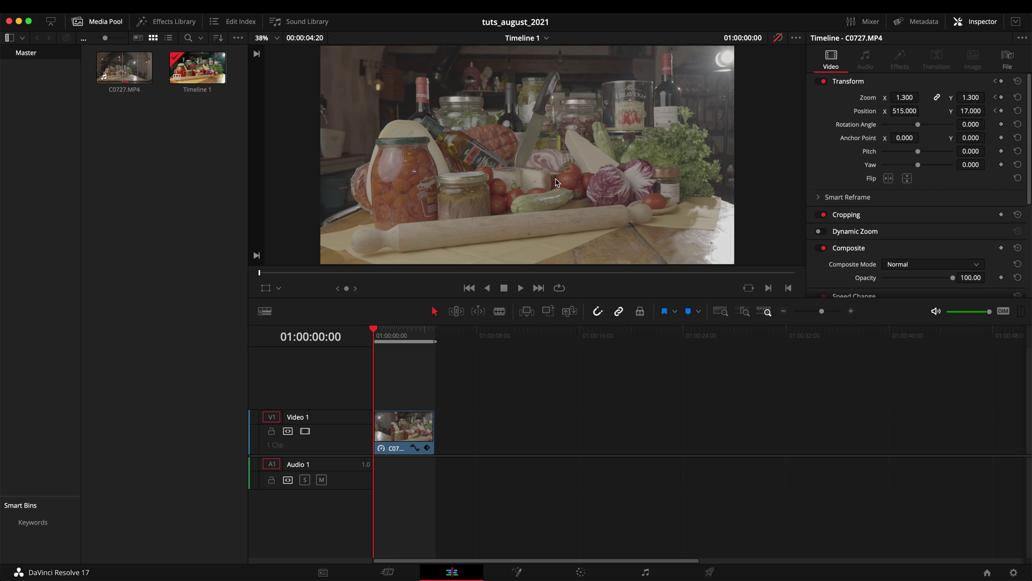
click(402, 437)
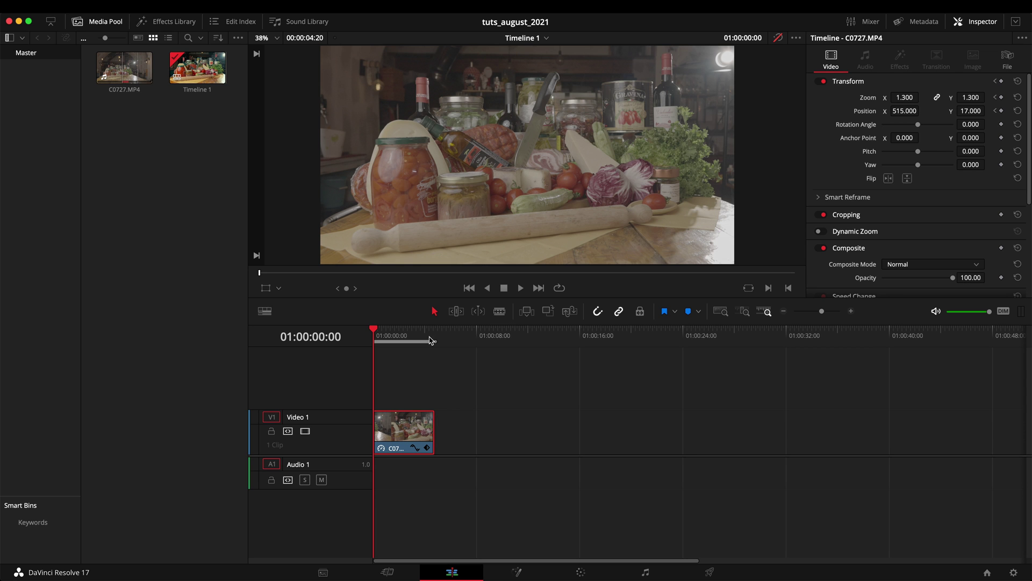
drag(384, 335, 314, 334)
Preview the remaining clip's playback on the Color page.
click(581, 572)
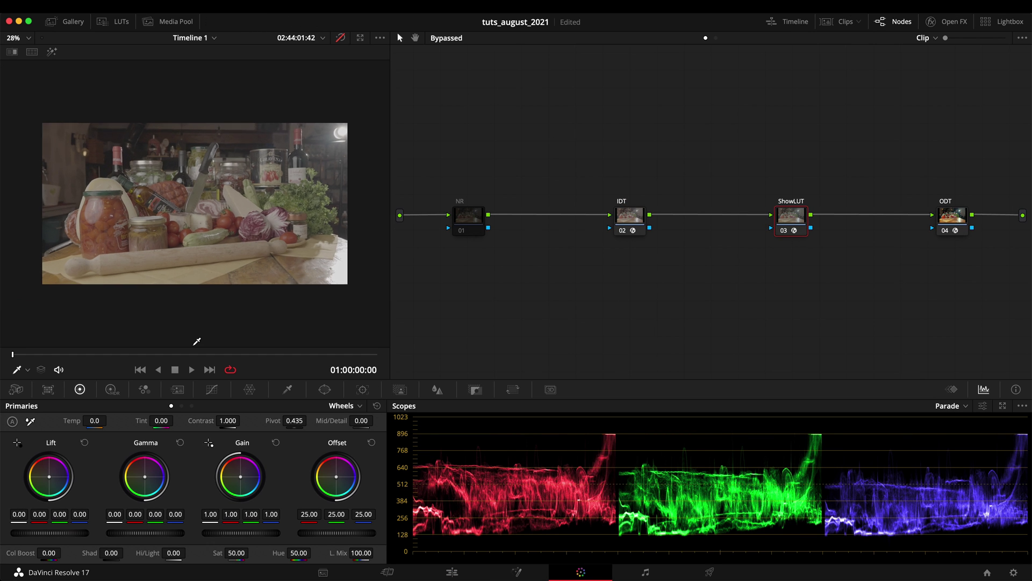
key(space)
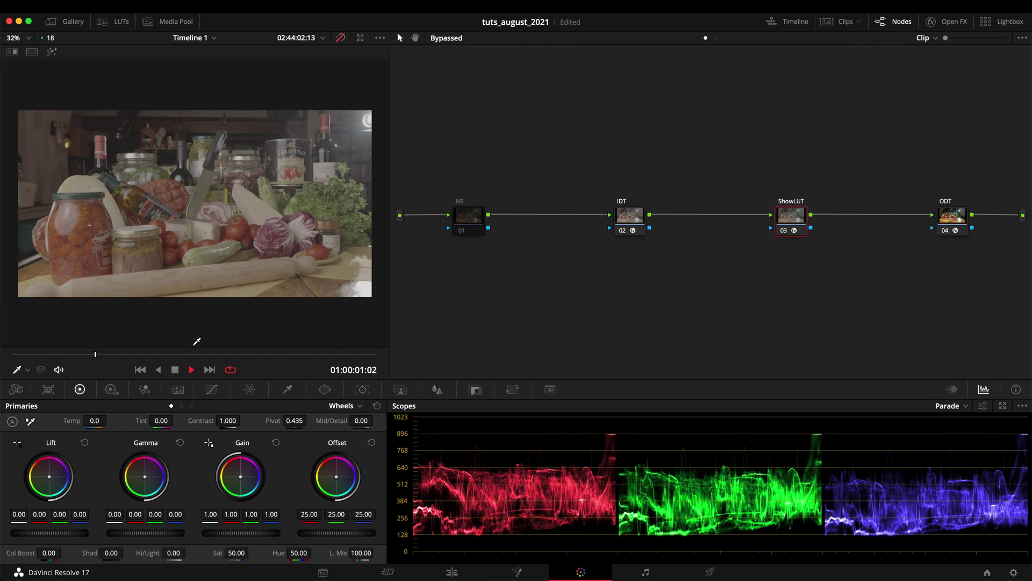
key(space)
Return the playhead to 01:00:00:00 and turn the bypassed color grade back on for the clip.
click(452, 572)
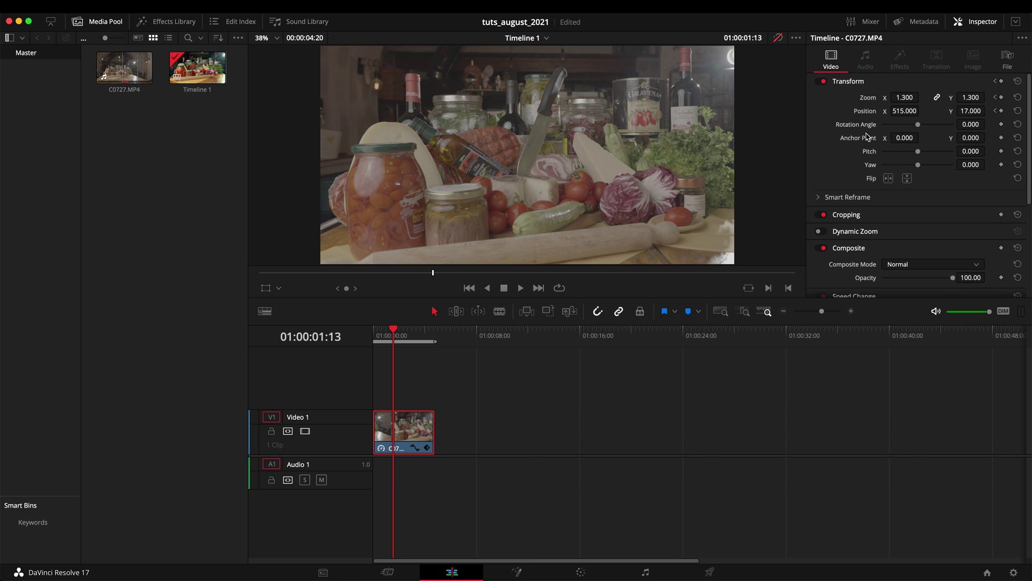
drag(403, 345, 347, 330)
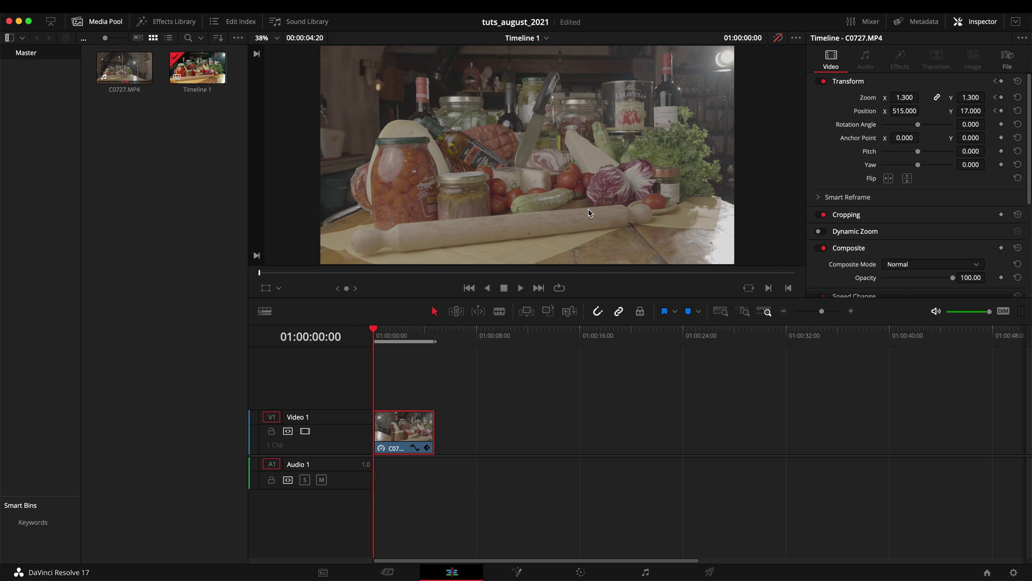
click(580, 573)
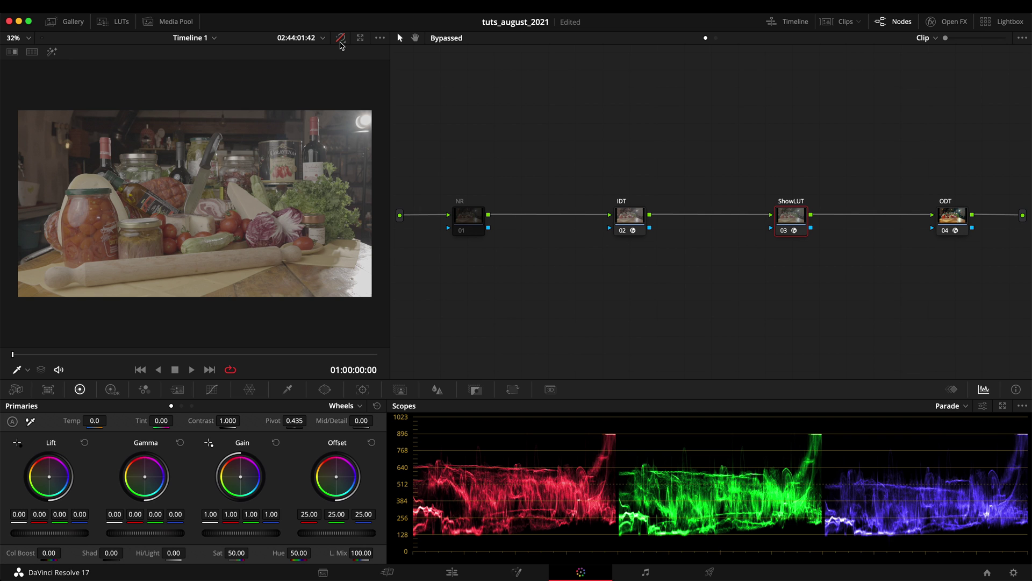
click(340, 37)
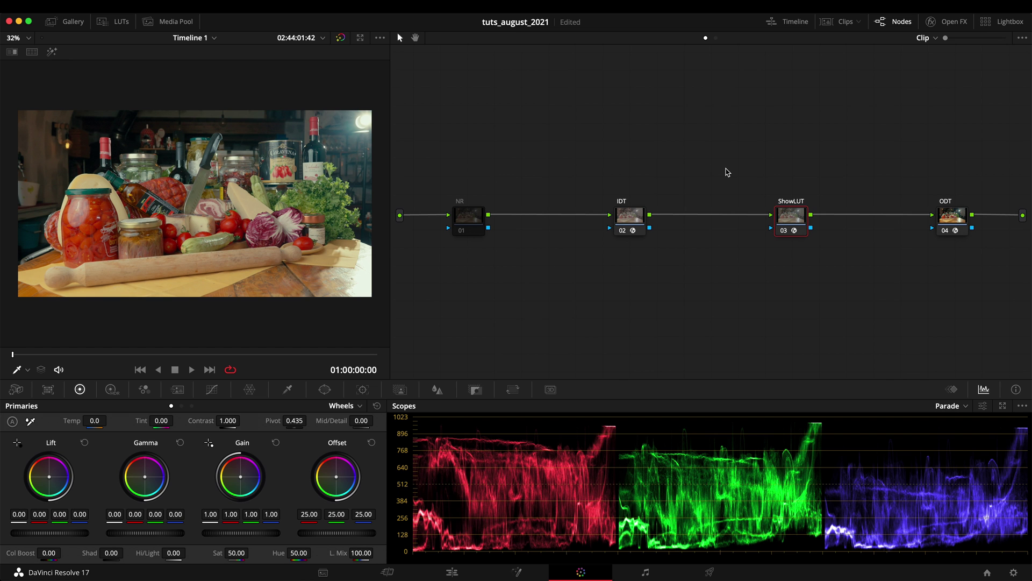
Enlarge the viewer moderately beside the node graph, keeping all four nodes in view.
key(ctrl+d)
key(ctrl+d)
drag(390, 164, 536, 175)
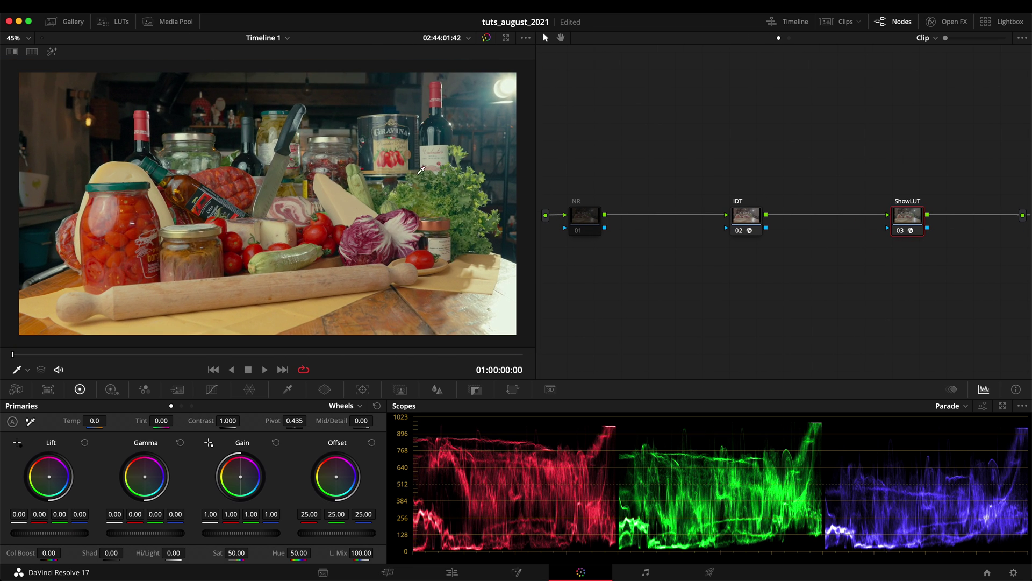
drag(536, 167, 456, 192)
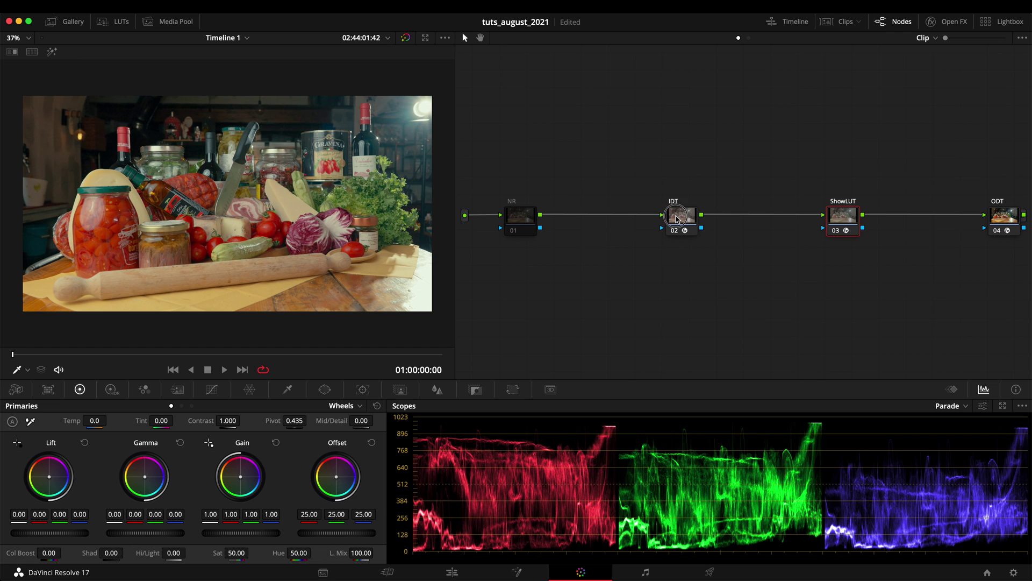
Insert a serial node after IDT and give it a tracked curve window outlining the food arrangement and table.
drag(678, 219, 714, 220)
key(alt+s)
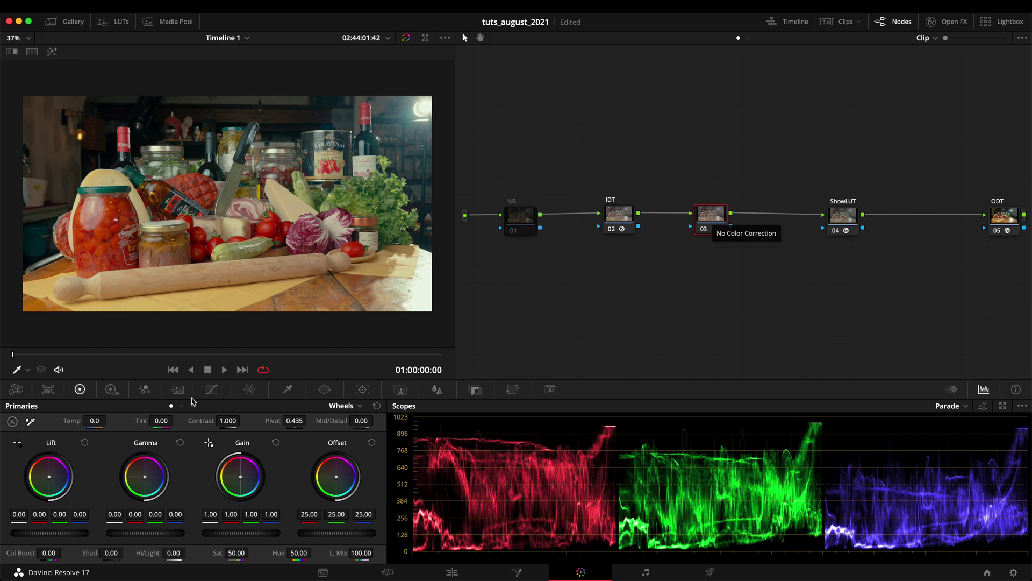
click(325, 389)
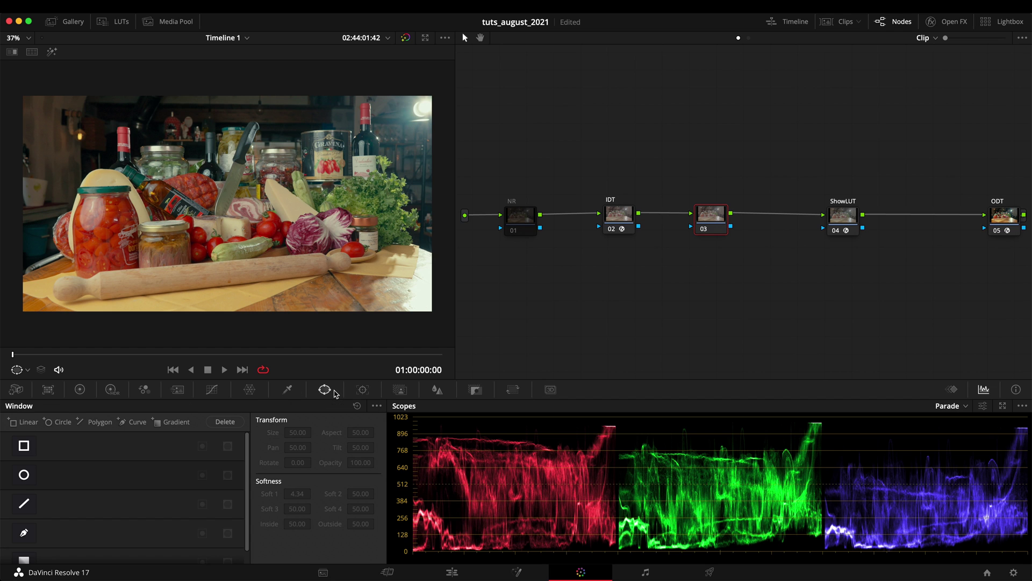
scroll(129, 482, down, 1)
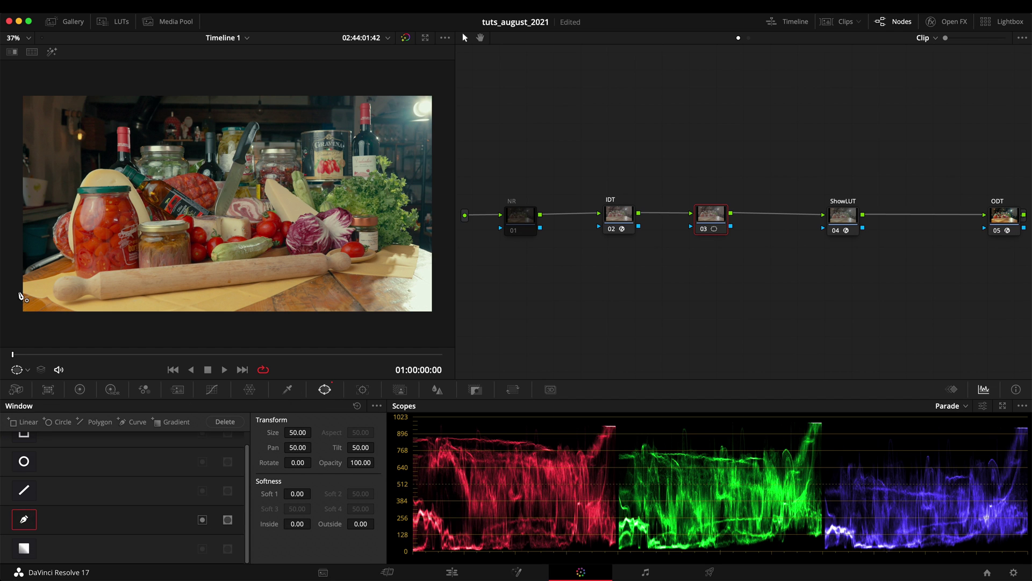
key(super+z)
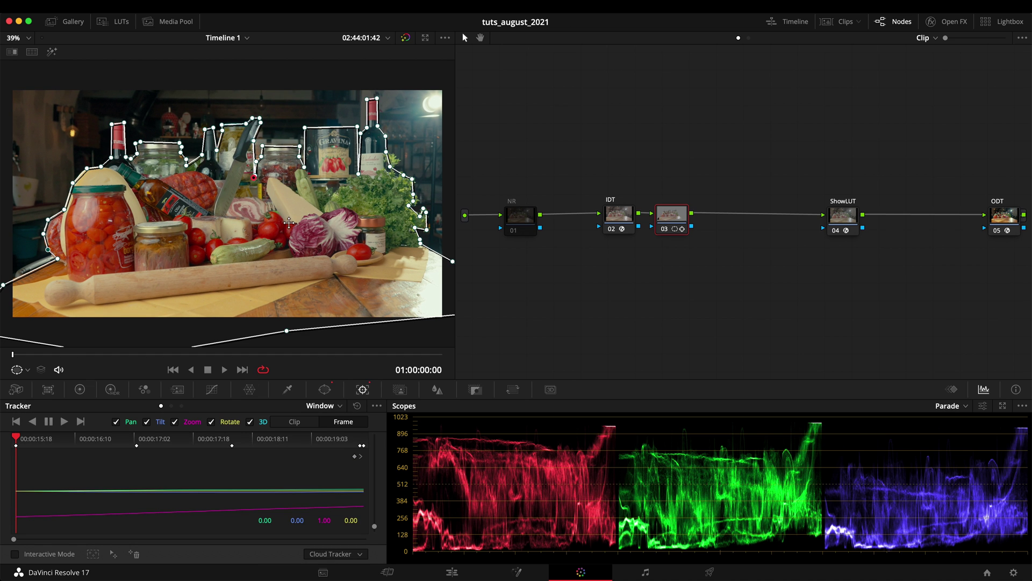
scroll(289, 164, down, 2)
scroll(289, 164, up, 1)
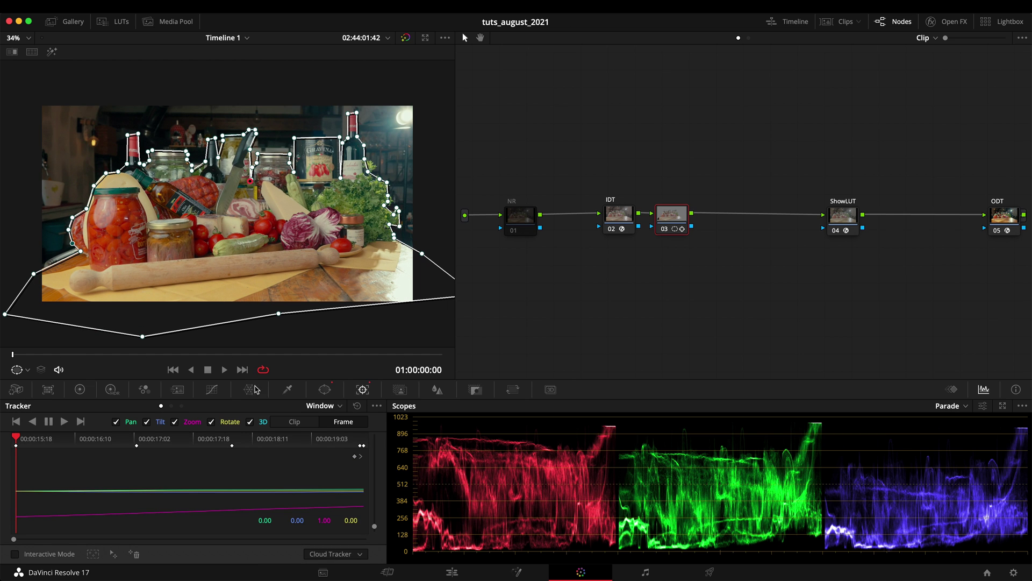
Check the window's track, label the windowed node "Selection", and place it close to IDT.
drag(132, 436, 40, 434)
drag(675, 214, 711, 209)
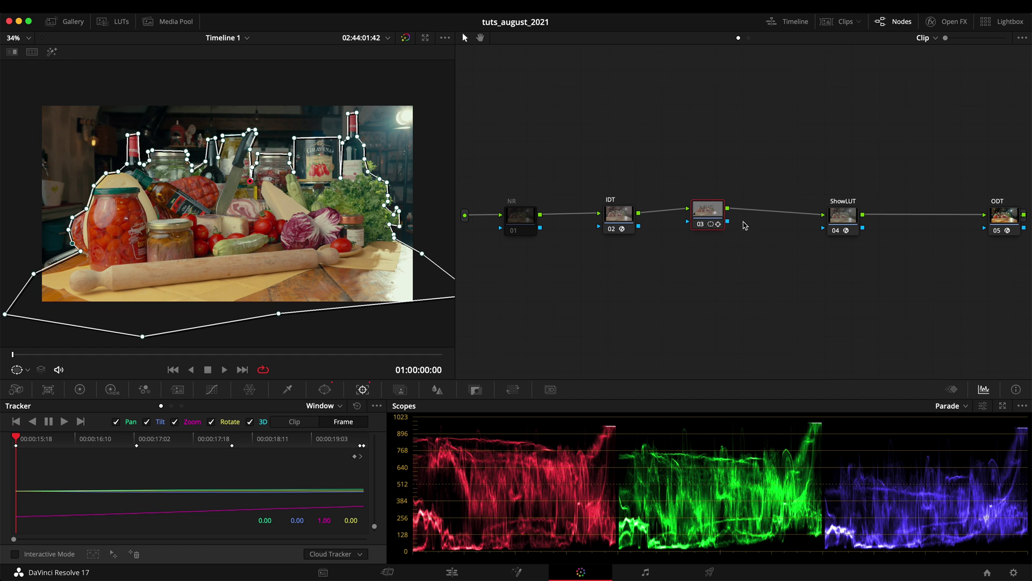
right_click(710, 208)
click(726, 216)
drag(715, 218, 691, 226)
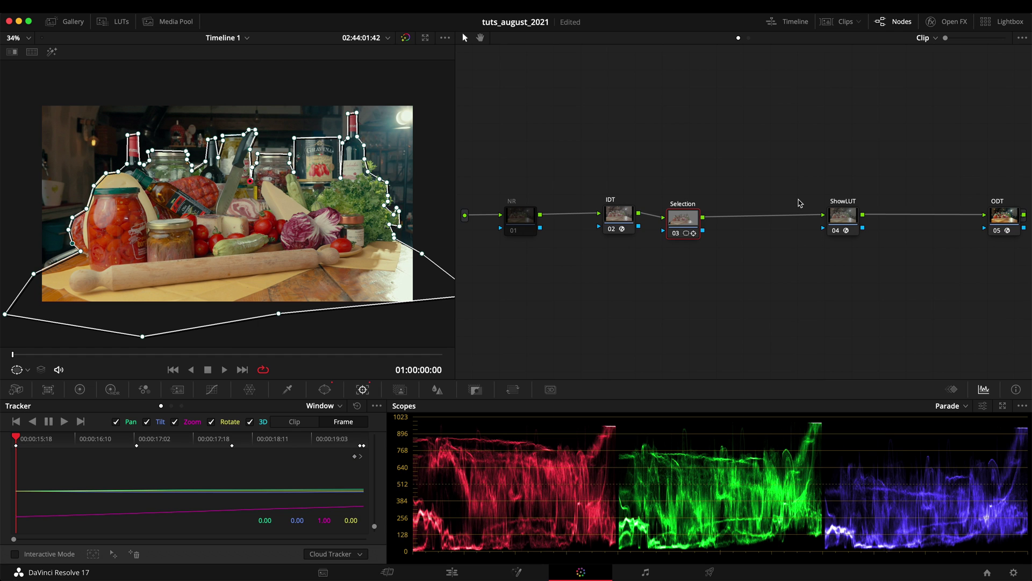
Add a serial node and two parallel nodes after Selection, and shift Selection closer to IDT.
key(alt+s)
key(alt+p)
key(alt+p)
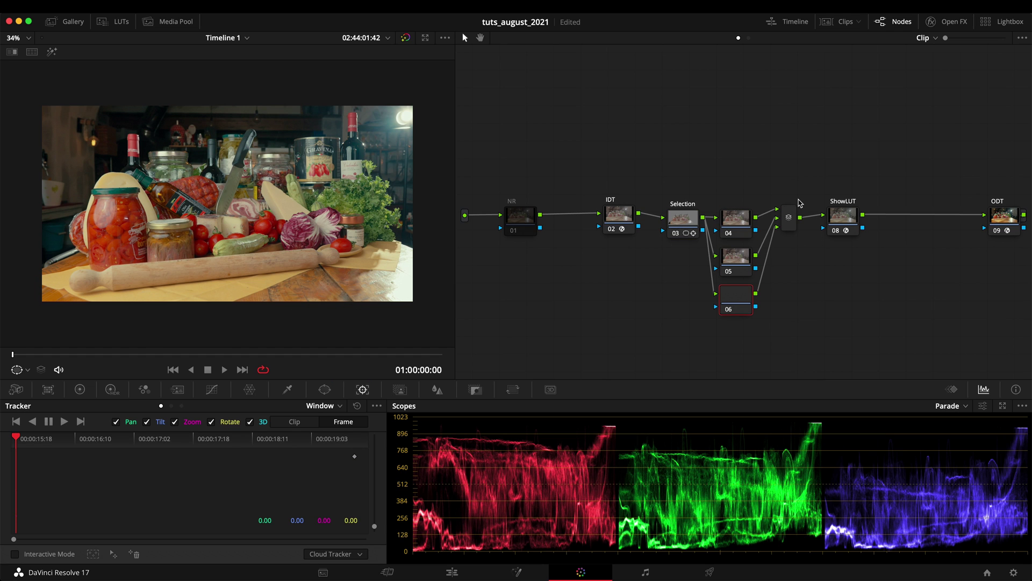
drag(693, 217, 674, 221)
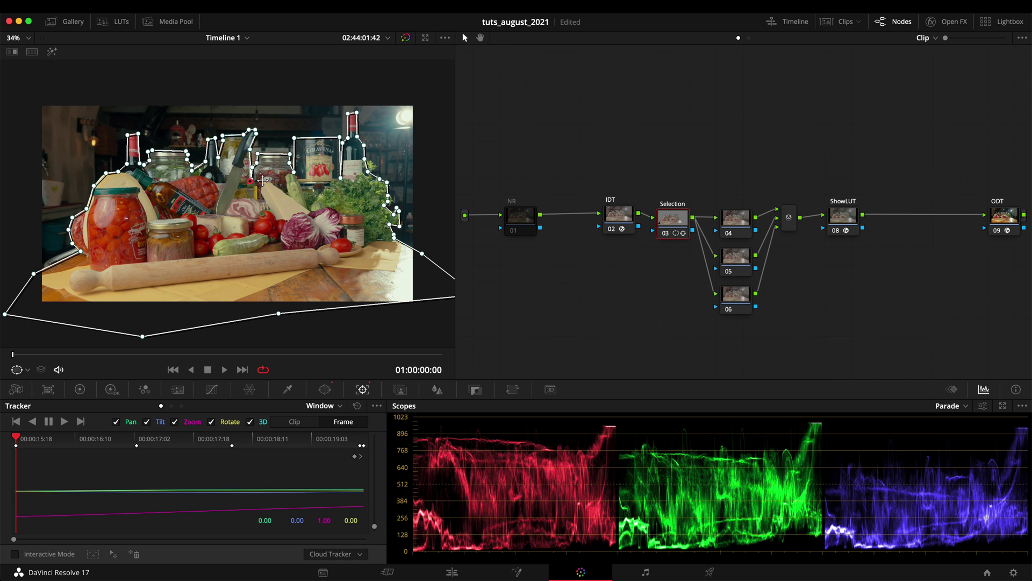
Add a serial node and two parallel nodes between ShowLUT and ODT.
click(852, 211)
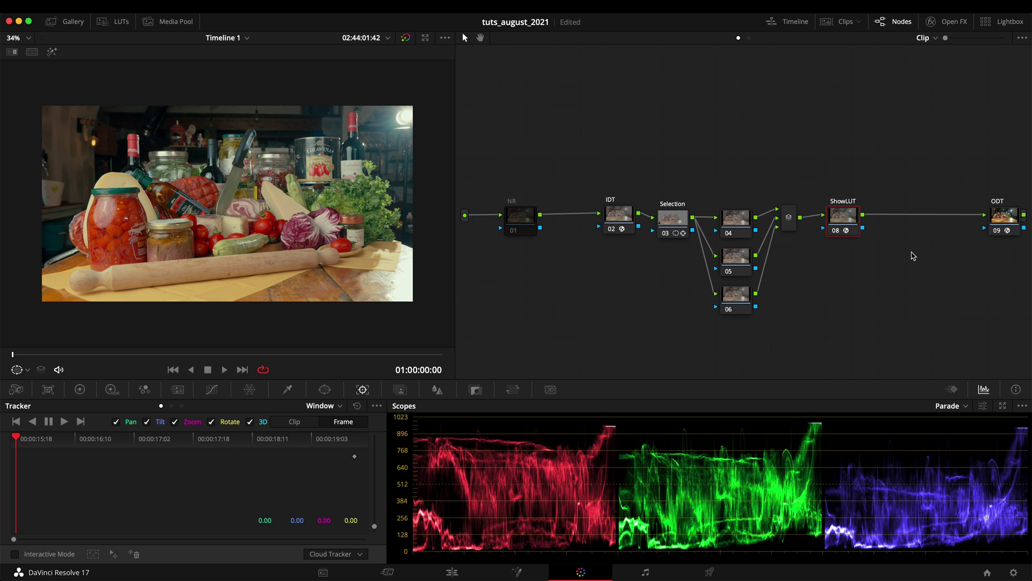
key(alt+s)
key(alt+p)
key(alt+p)
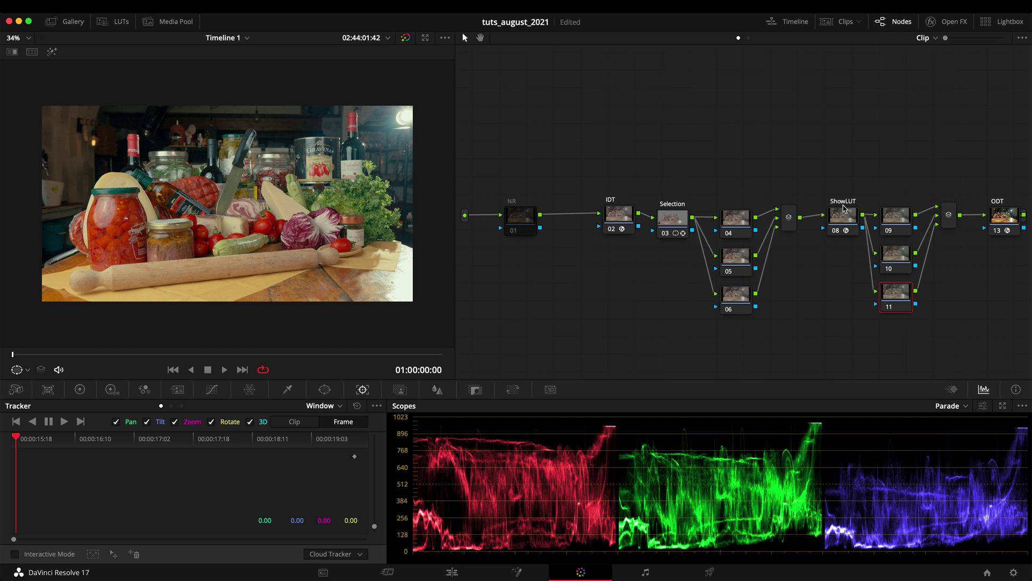
Apply the Resolve FX Lens Blur to node 09, the first parallel node after ShowLUT.
click(931, 21)
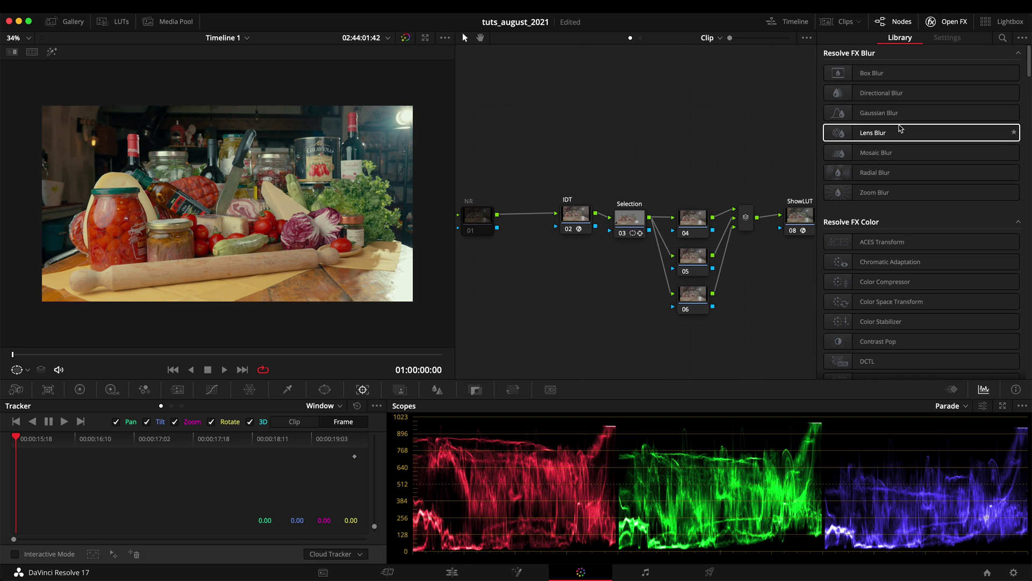
click(480, 36)
drag(693, 94, 618, 94)
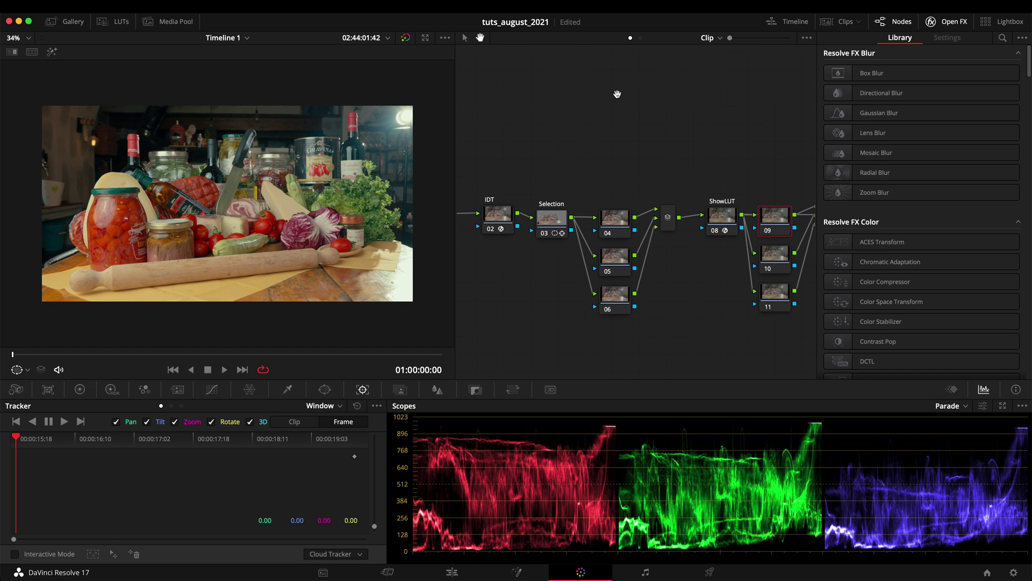
drag(873, 132, 781, 222)
Set Lens Blur to Blur Size 2.93, Blade Curvature -0.321, Rotation 51.1, Anamorphism 1.240, Chroma Shift -0.090, Apodization 0.358 and Catadioptric 0.128.
scroll(200, 198, down, 3)
scroll(199, 198, up, 8)
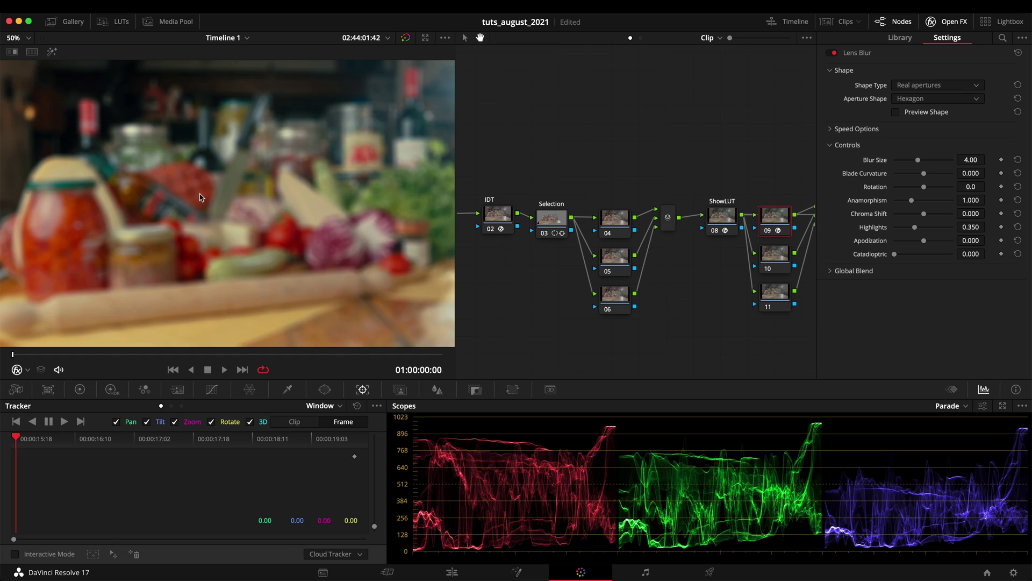
scroll(200, 198, down, 5)
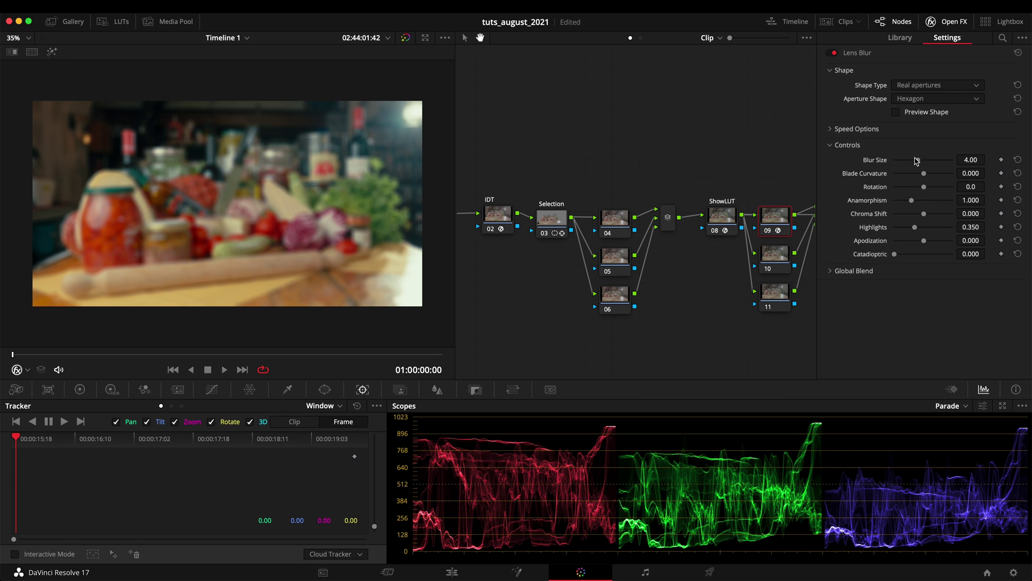
drag(917, 160, 901, 254)
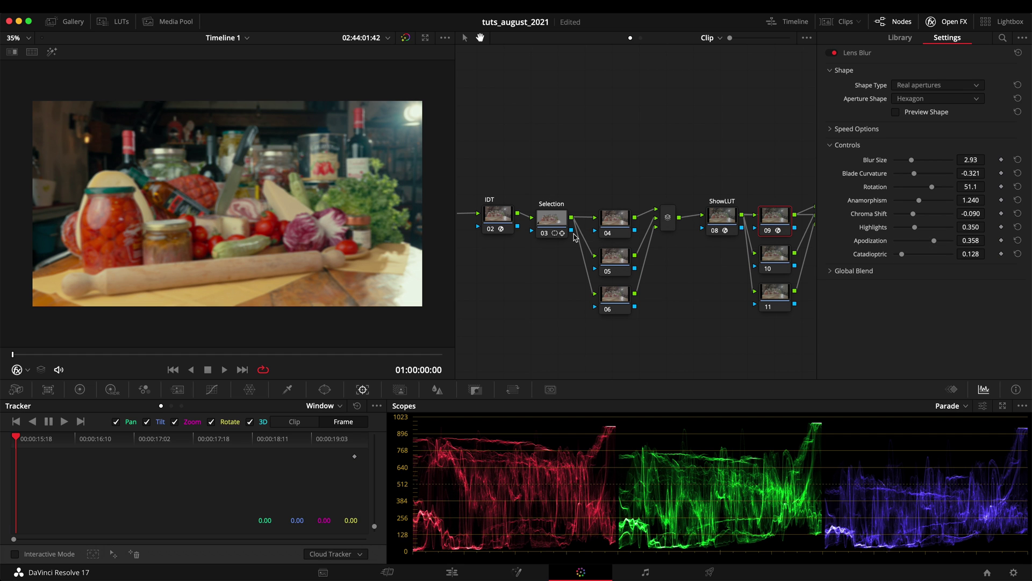
Feed the Selection node's key output into node 09 and invert its key input to limit the blur to the background.
drag(572, 230, 756, 228)
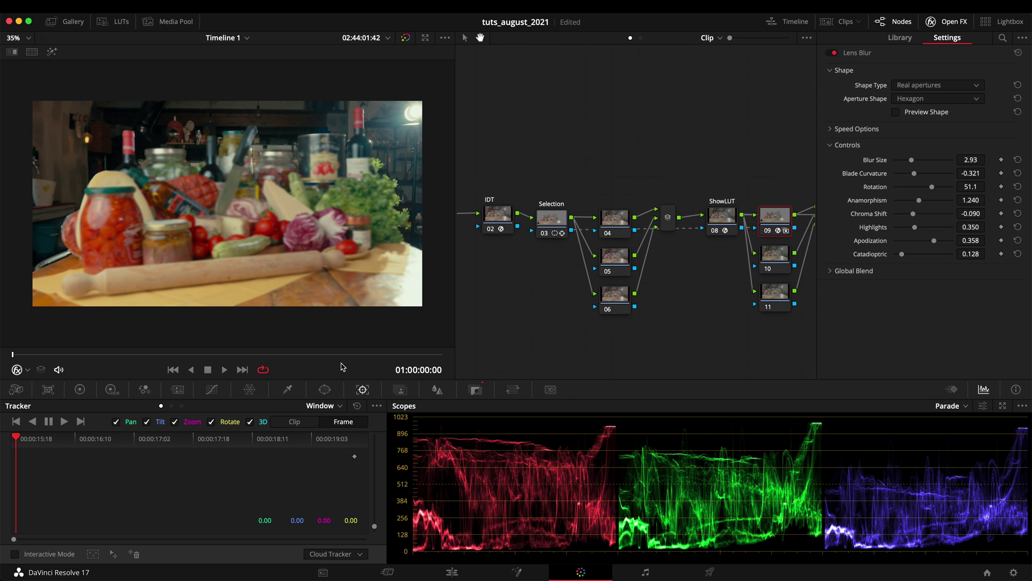
click(476, 391)
click(354, 419)
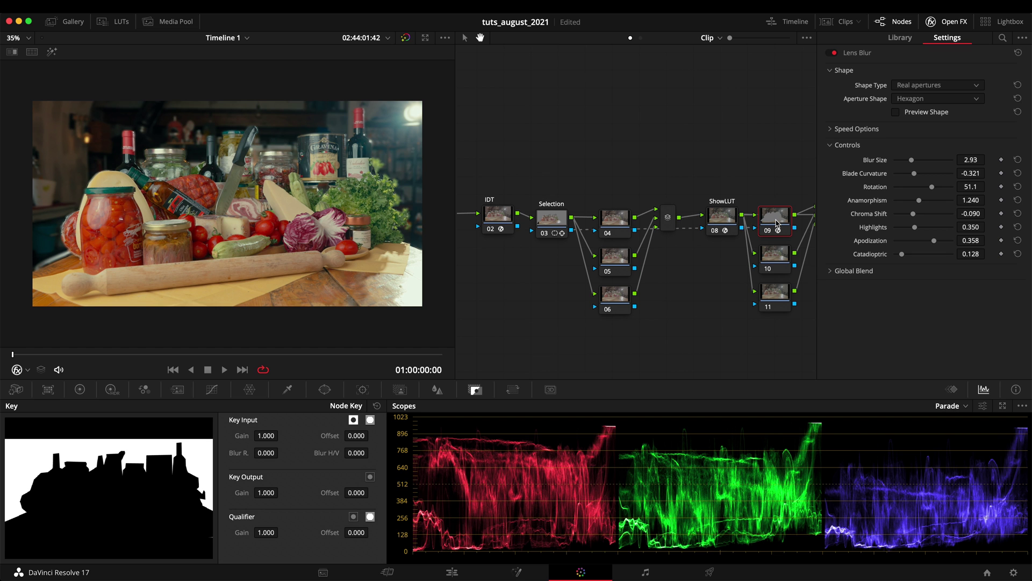
Compare the picture with the first parallel node's background blur off and on, and save the project.
key(super+d)
key(super+d)
key(super+d)
key(super+d)
key(super+d)
key(super+d)
key(super+d)
key(super+d)
key(super+s)
Set the Selection node's curve window softness to 0.36 Inside and 0.36 Outside.
click(545, 231)
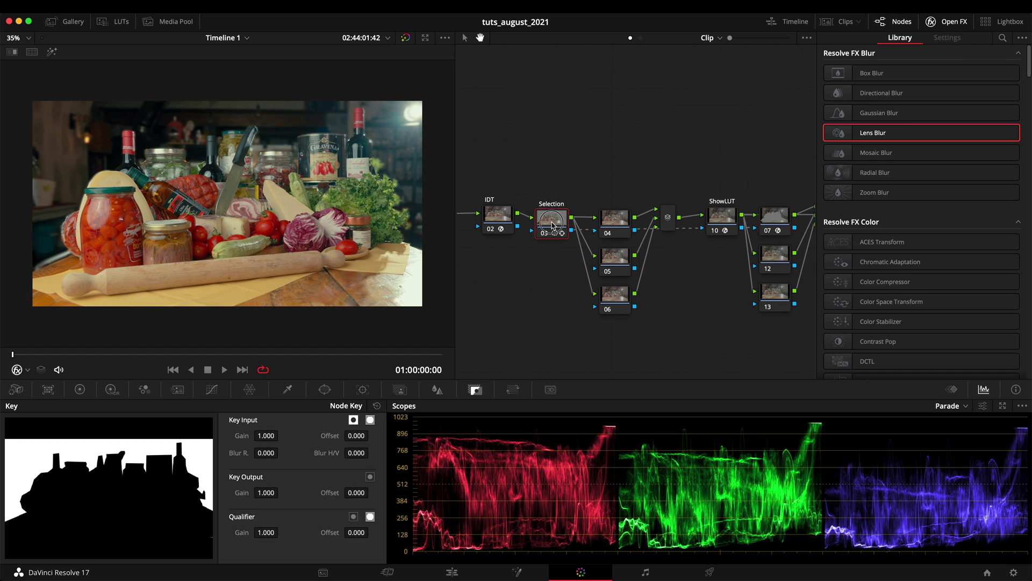
click(325, 389)
drag(297, 494, 293, 523)
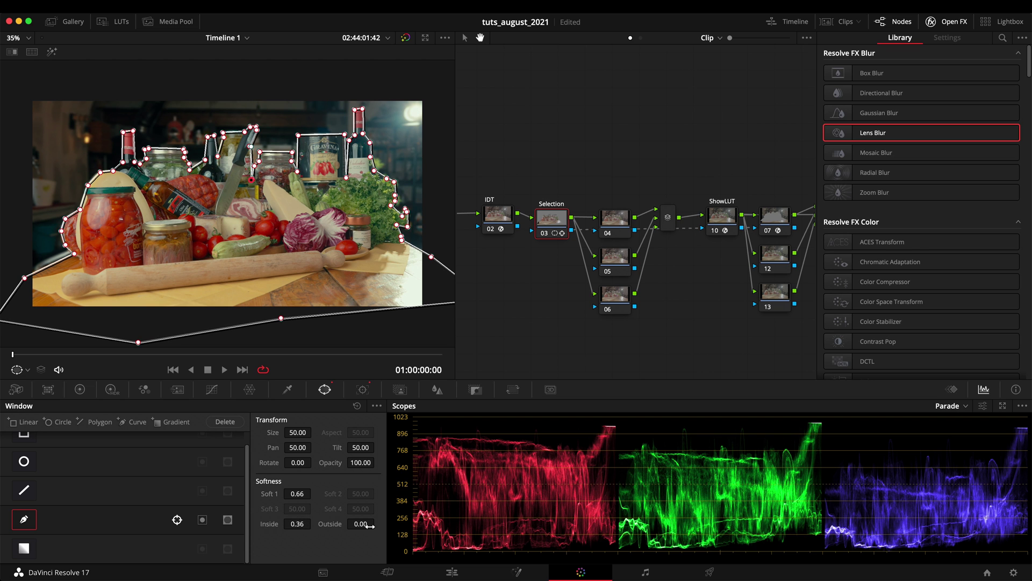
mouse_move(370, 525)
mouse_down()
mouse_move(392, 525)
mouse_move(381, 522)
mouse_up()
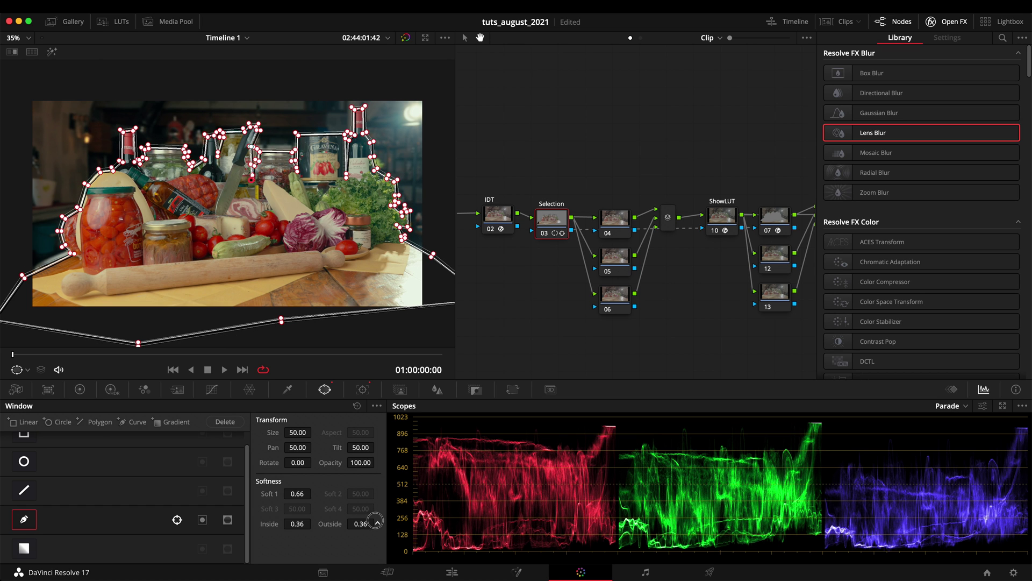
Increase the Lens Blur's Blur Size on node 07 to 3.67.
click(784, 217)
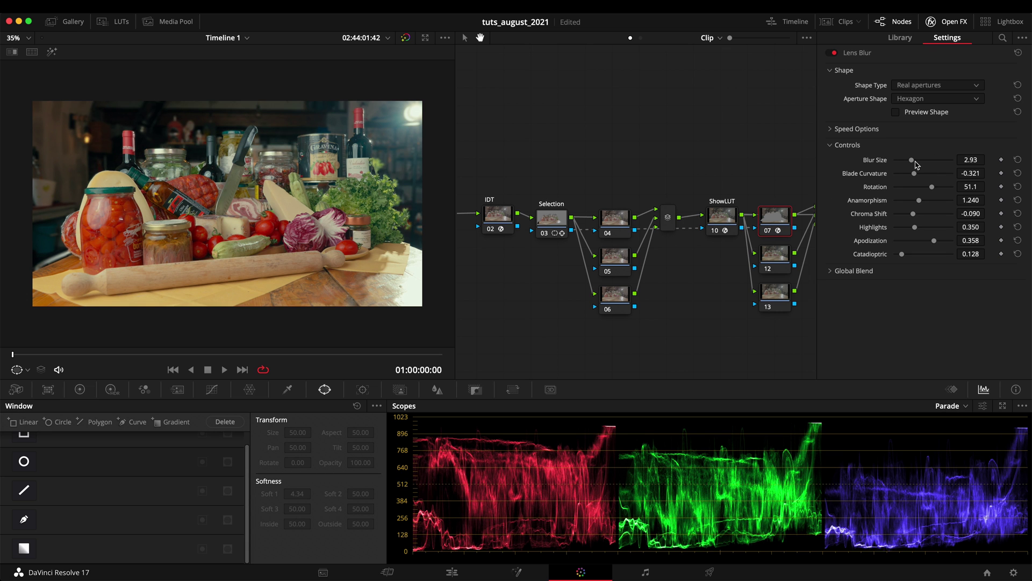
mouse_move(915, 163)
mouse_down()
mouse_move(953, 165)
mouse_move(915, 164)
mouse_up()
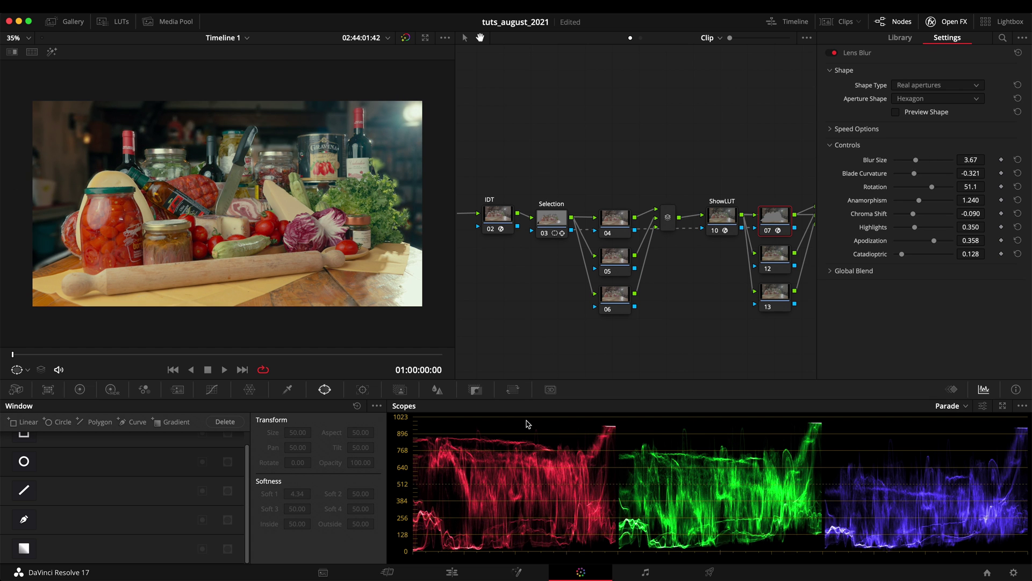
Readjust the Selection window's softness values and compare the result with the Lens Blur node off and on.
click(554, 218)
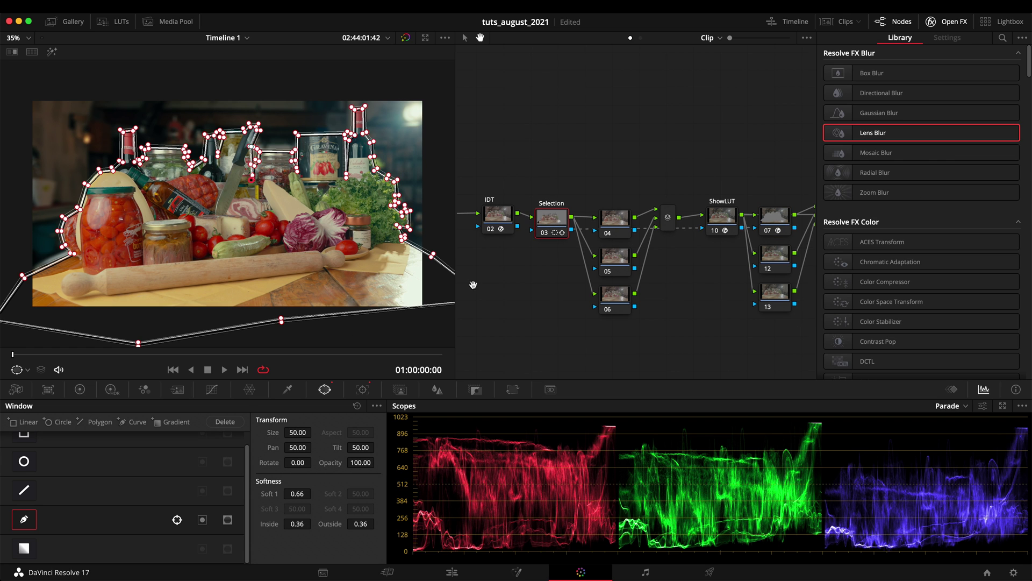
drag(298, 519, 369, 527)
drag(309, 494, 350, 493)
click(776, 219)
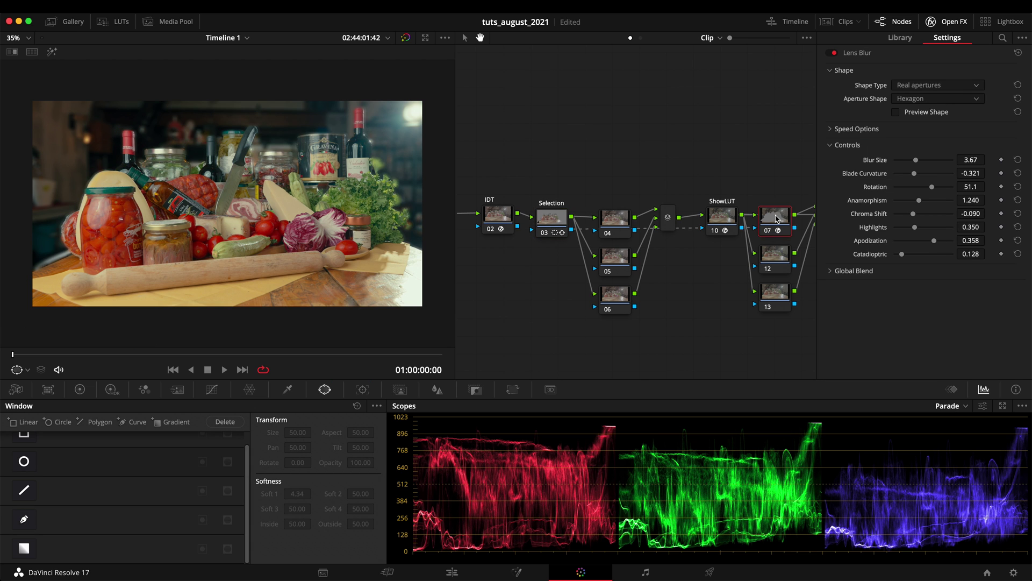
key(ctrl+d)
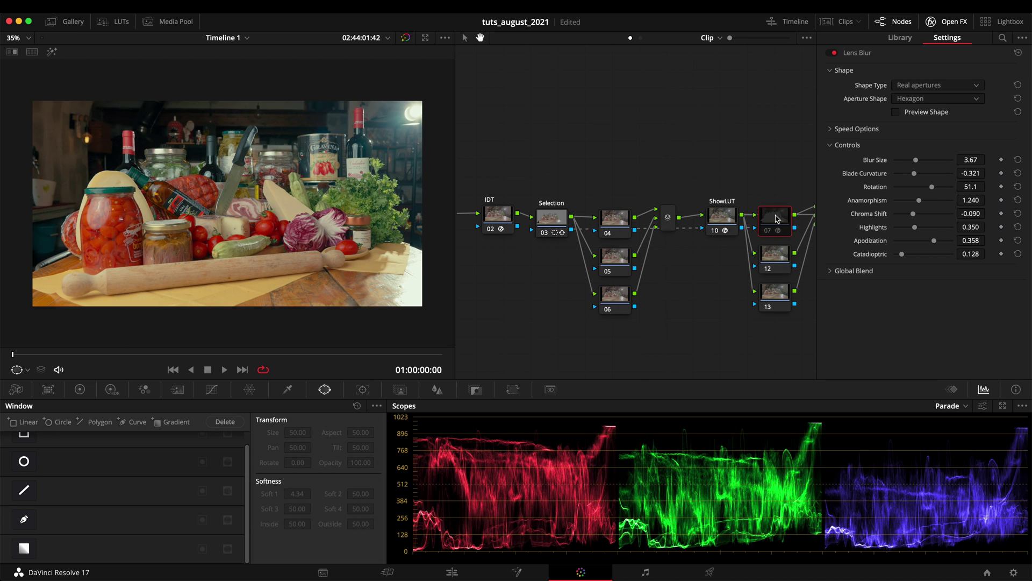
key(ctrl+d)
Search the effects library for glow and apply the Glow effect to node 12.
click(776, 257)
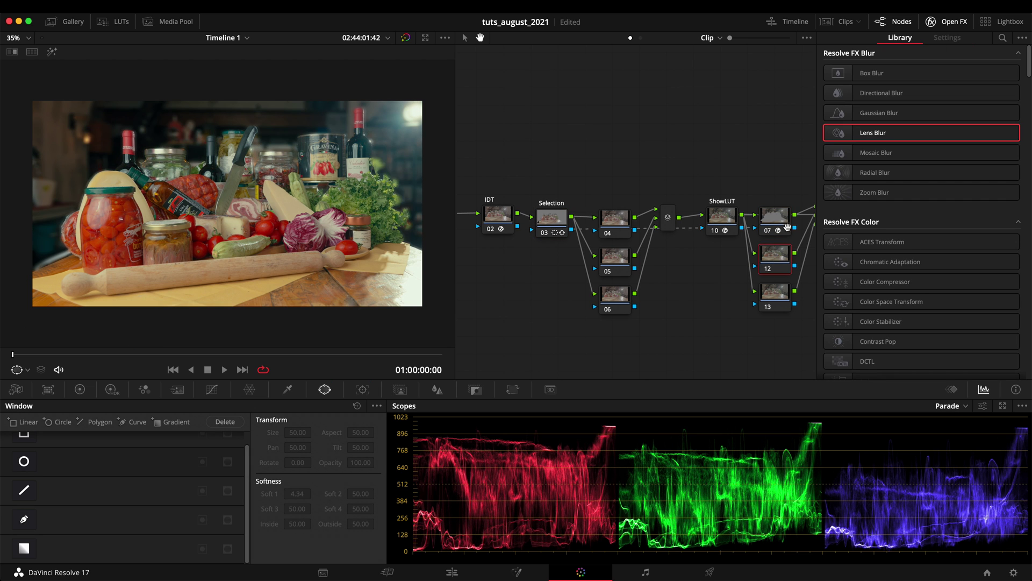
scroll(931, 149, down, 4)
scroll(930, 150, up, 4)
click(1003, 37)
text(g)
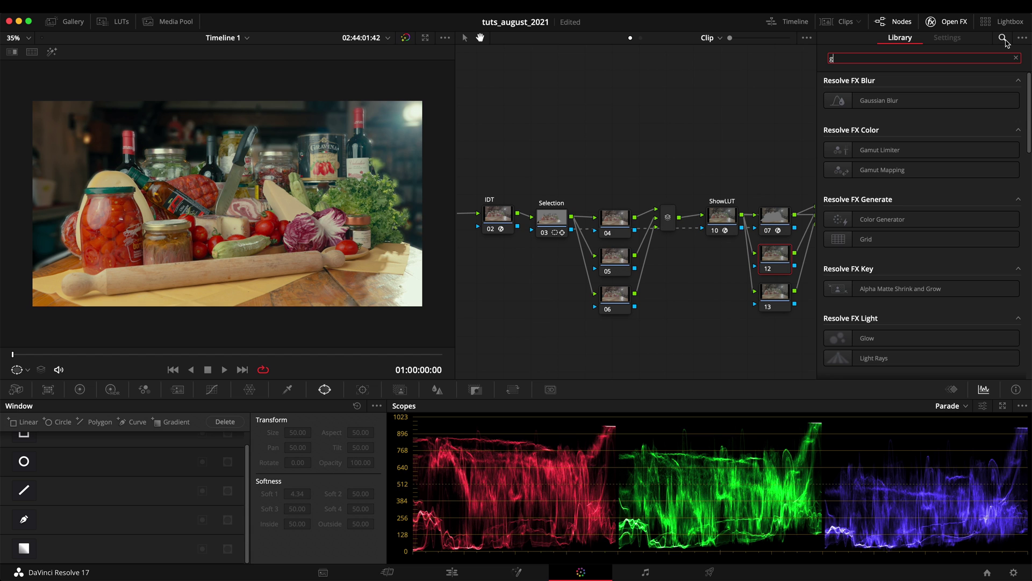
text(low)
drag(881, 100, 782, 259)
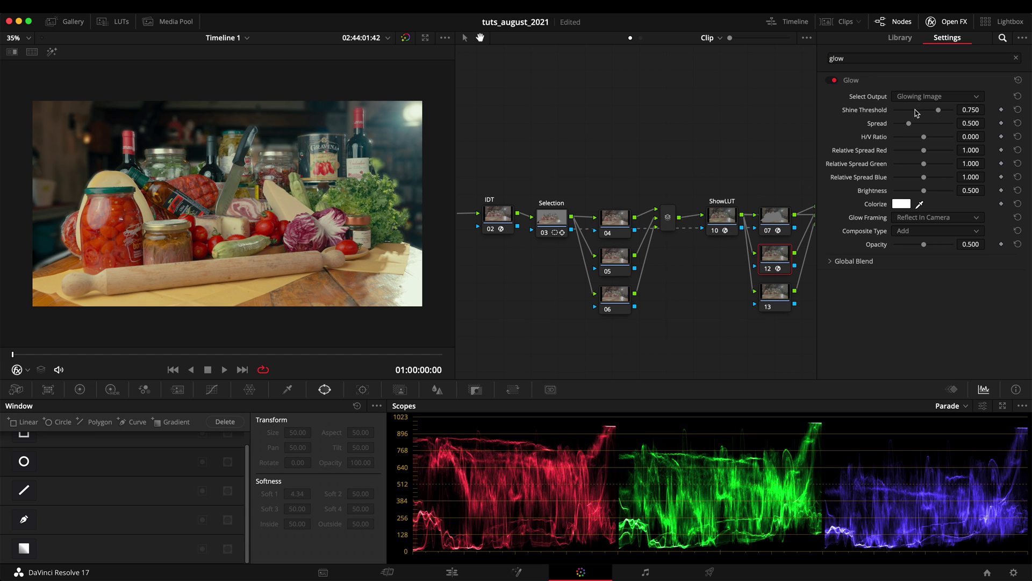
Set the Glow's Shine Threshold to 0.486 and Spread to 0.771, and raise its Brightness slightly.
mouse_move(917, 113)
mouse_down()
mouse_move(927, 114)
mouse_move(919, 125)
mouse_up()
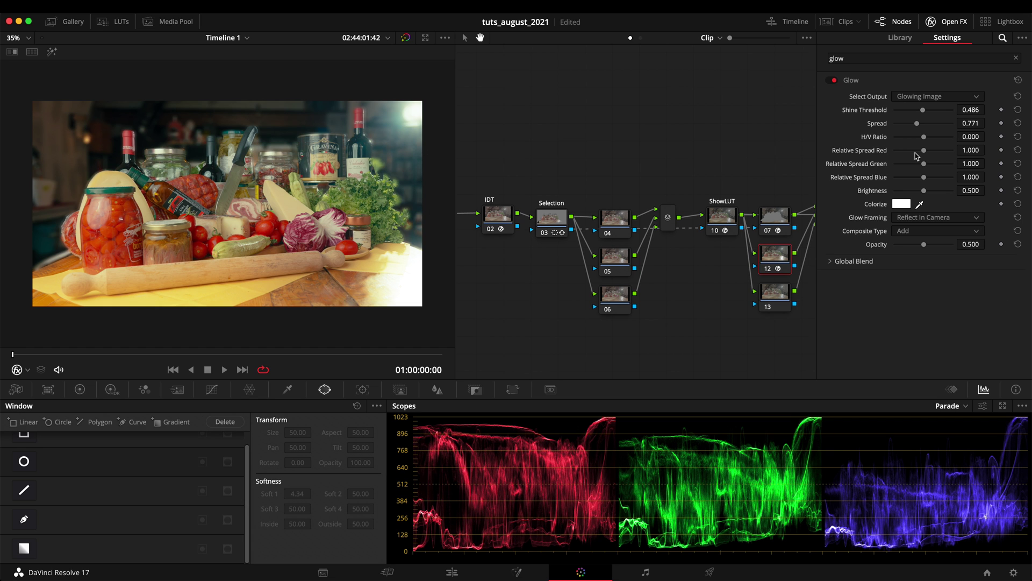
drag(924, 190, 929, 195)
click(947, 22)
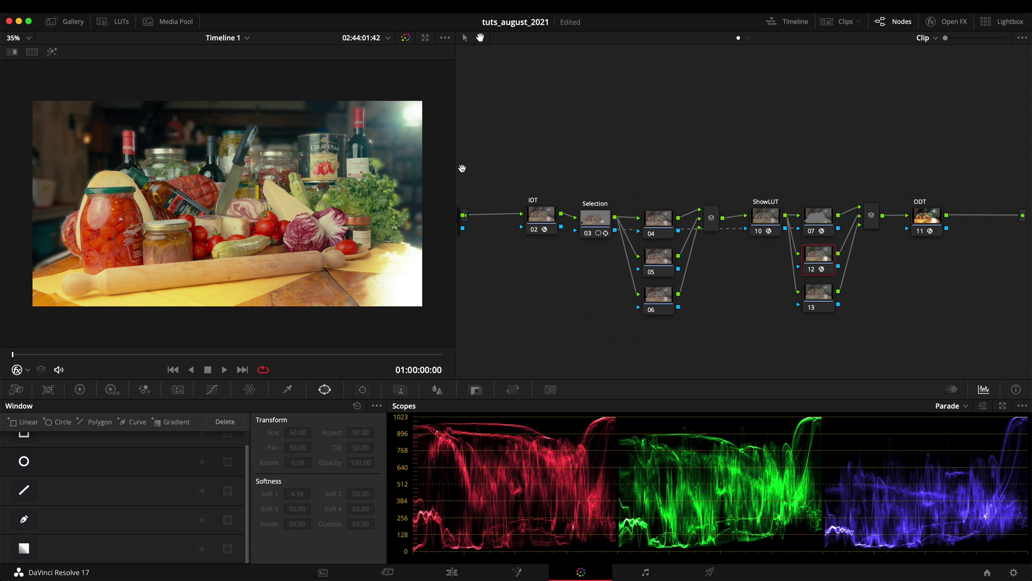
Compare the picture with and without the glow, and leave node 12 disabled.
key(ctrl+d)
key(ctrl+d)
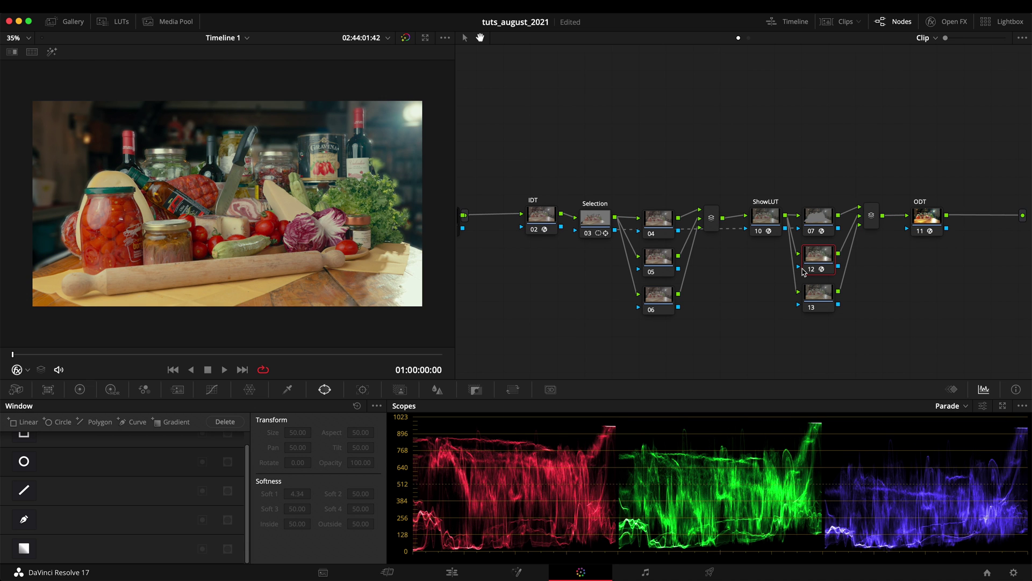
key(ctrl+d)
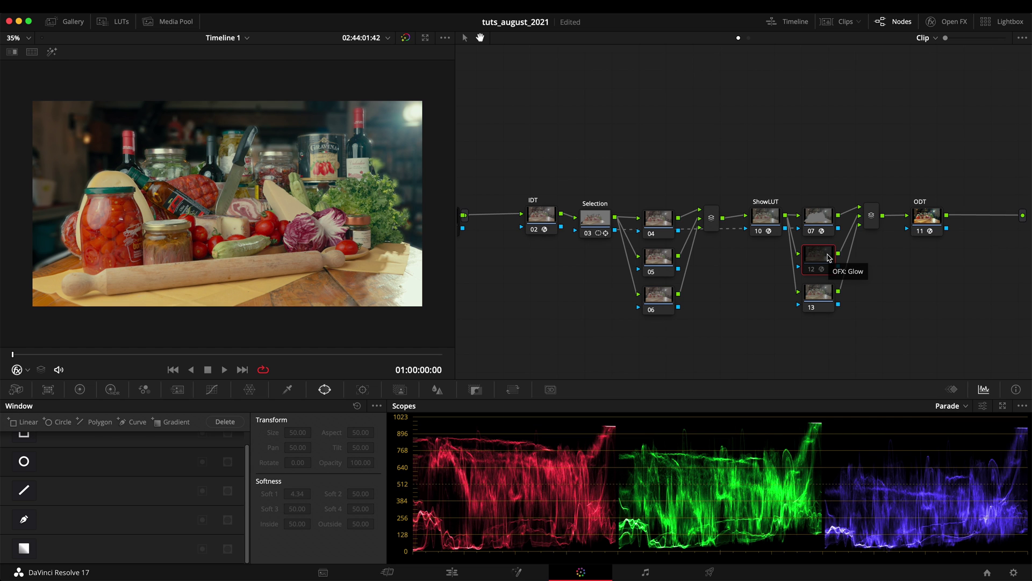
Label node 04, the first parallel node after Selection, as D&B and save the project.
click(654, 229)
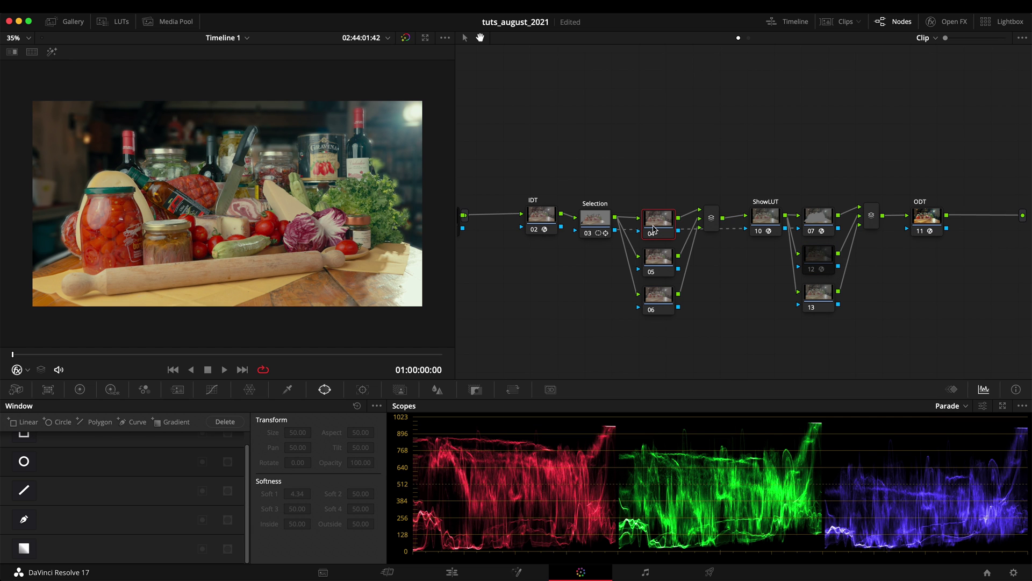
right_click(650, 217)
click(696, 242)
click(818, 215)
key(super+s)
Add a circle window to the D&B node and show the Power Window overlay in the viewer.
click(666, 221)
click(24, 461)
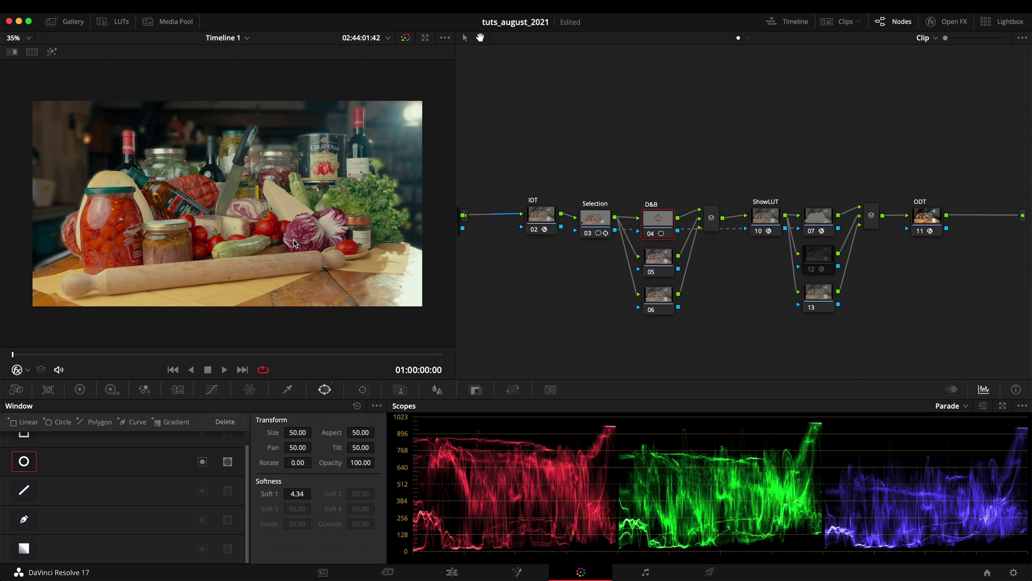
click(27, 369)
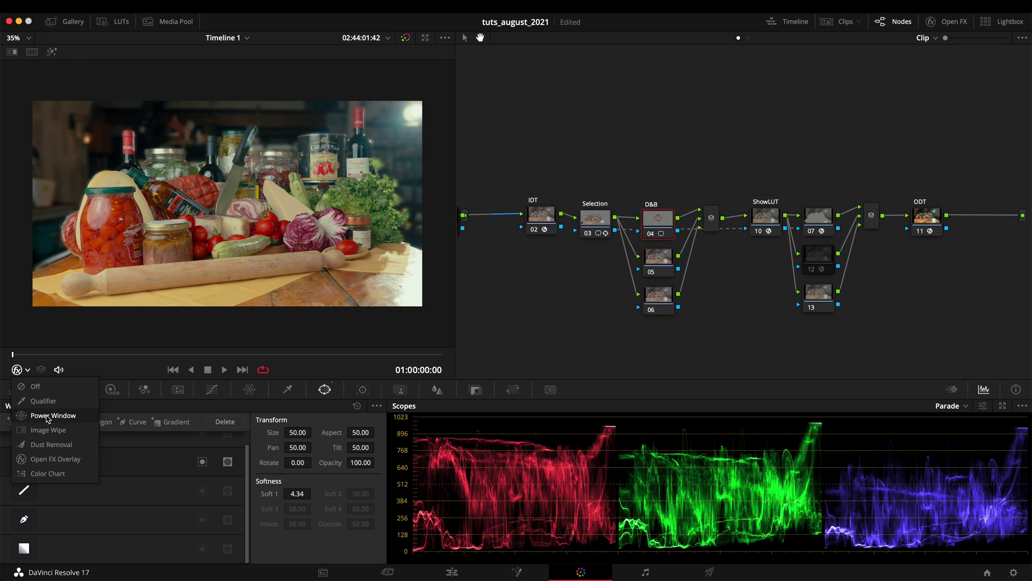
click(48, 419)
Shape an inverted diagonal ellipse around the food with Size 50.62, Aspect 18.65, Rotate 66.24 and Soft 1 13.64.
drag(279, 168, 464, 116)
drag(359, 186, 347, 157)
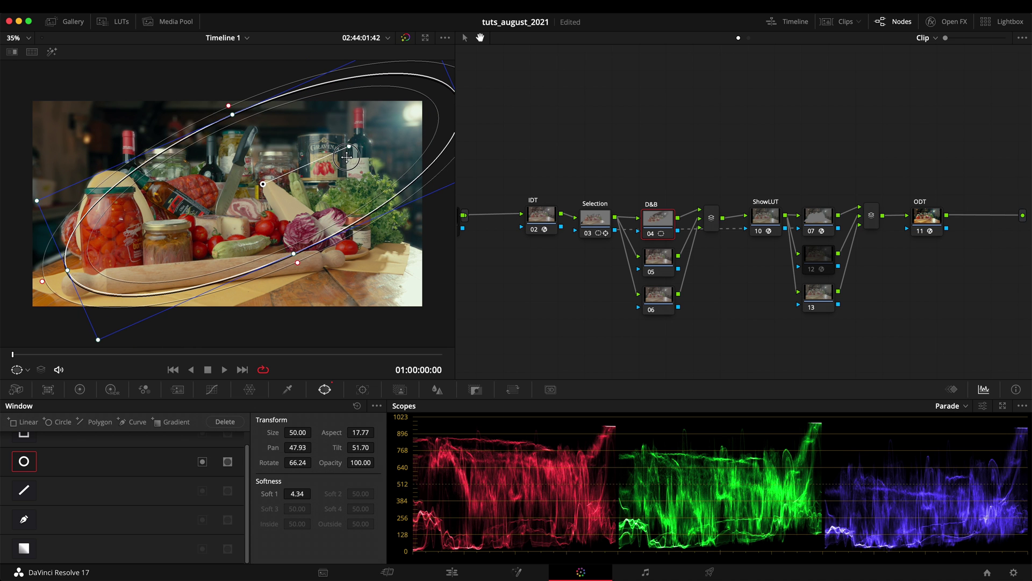
drag(295, 260, 314, 283)
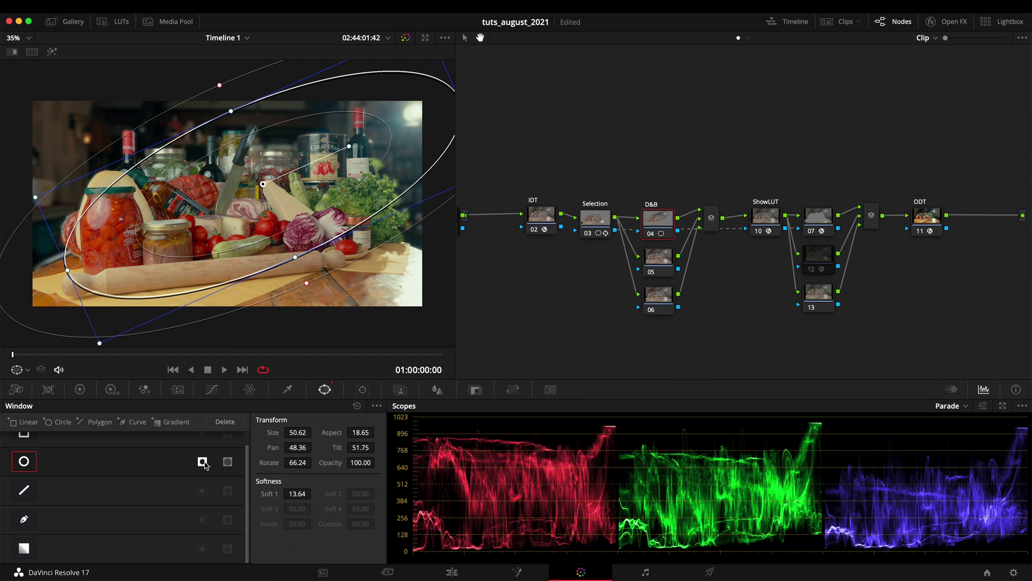
click(203, 461)
Darken the area outside the D&B window by lowering the curve's lower midtones, and compare with the node off and on.
click(211, 390)
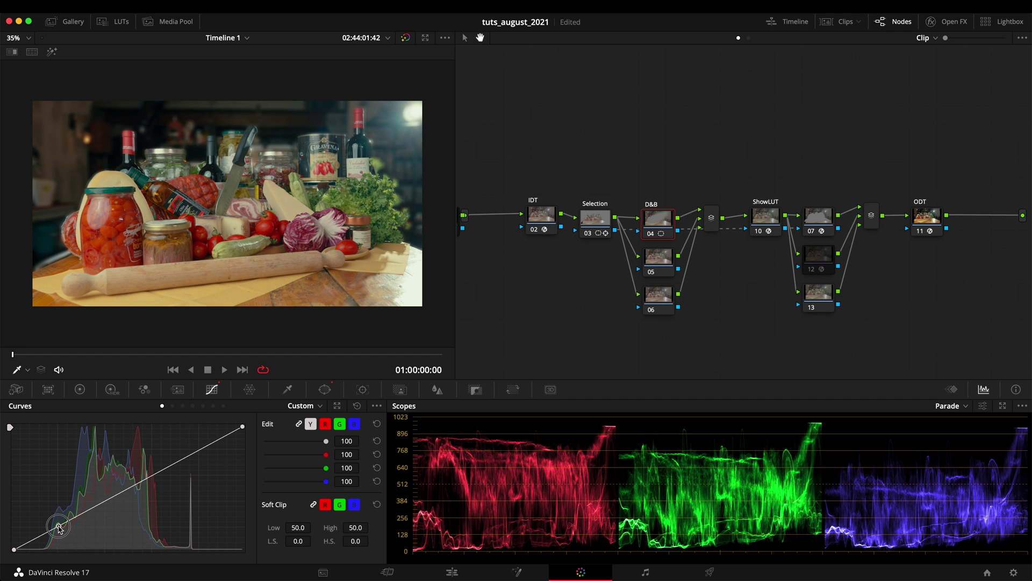
drag(60, 528, 91, 517)
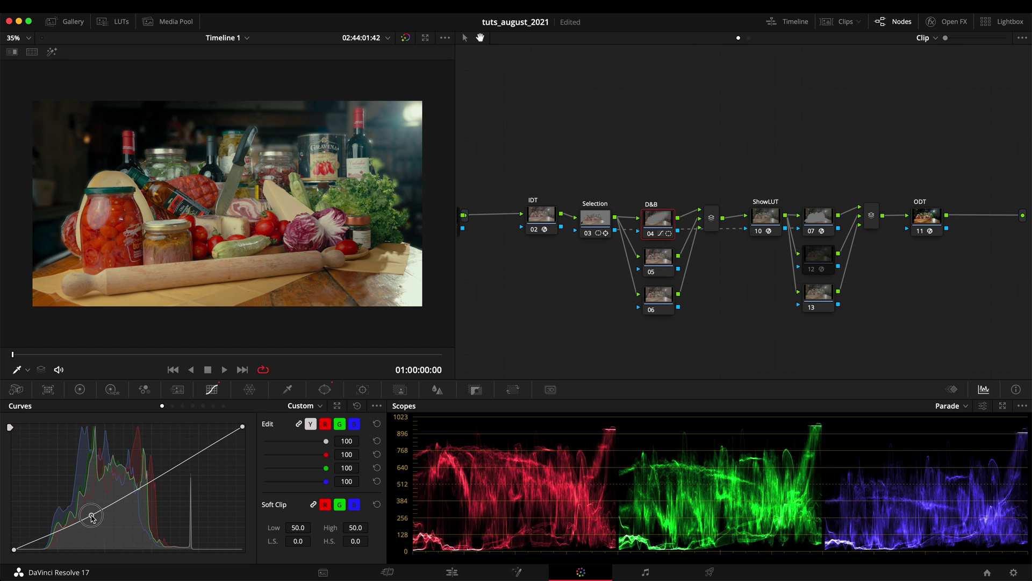
drag(91, 516, 94, 513)
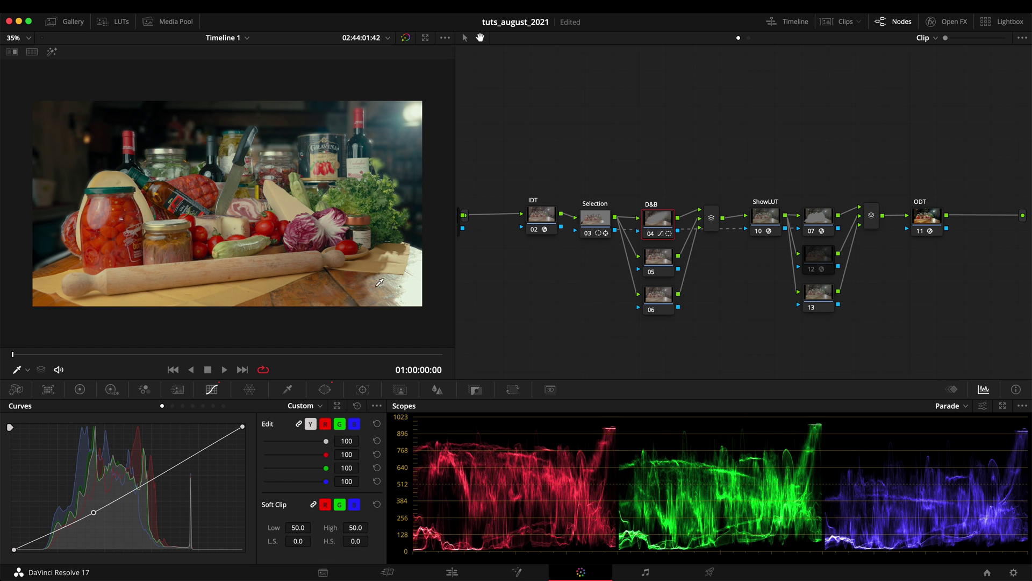
key(super+d)
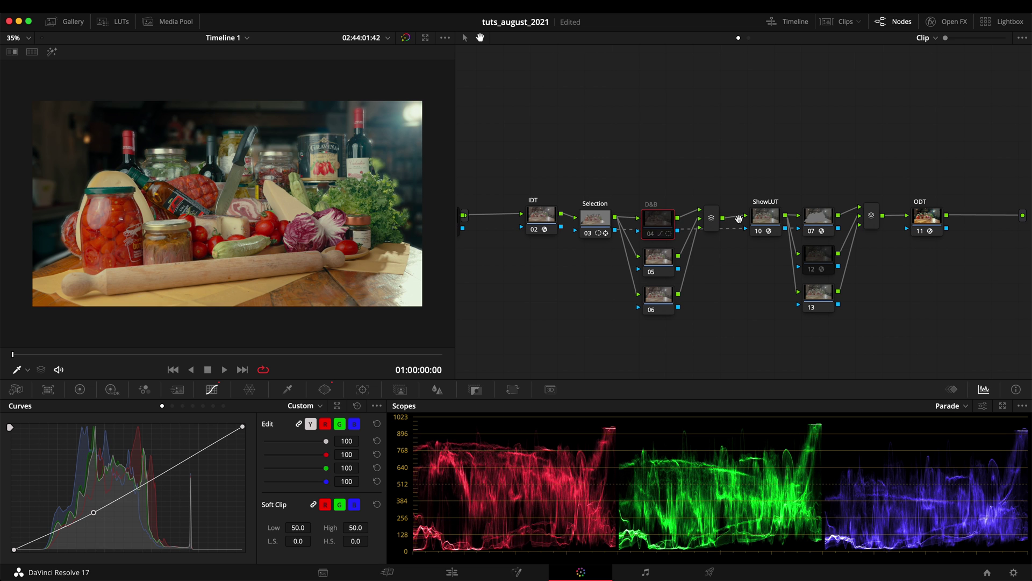
key(super+d)
key(super+d)
key(super+d)
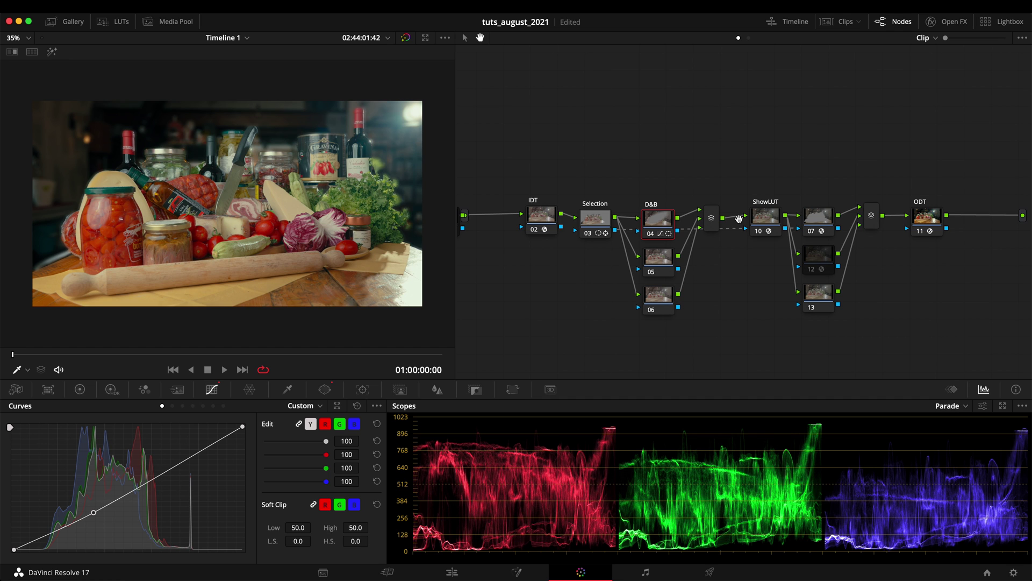
Label the Lens Blur node 07 as OFX.
click(816, 215)
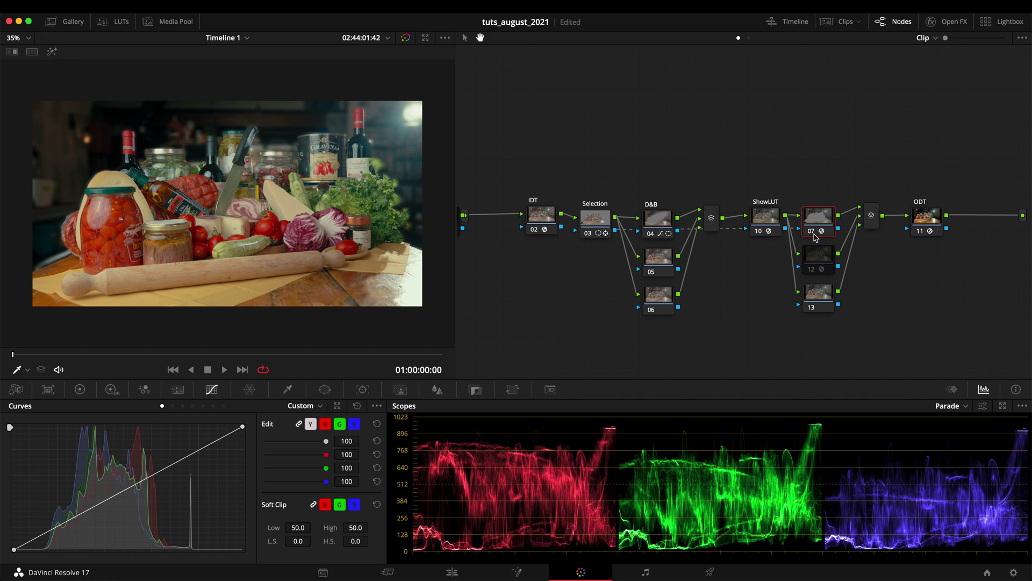
right_click(814, 214)
click(814, 214)
right_click(814, 216)
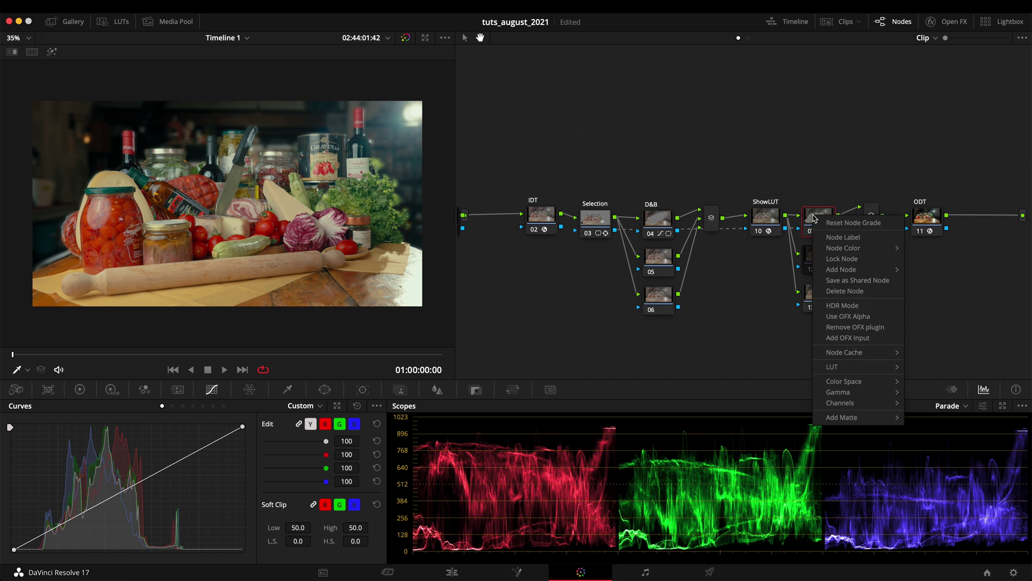
click(833, 236)
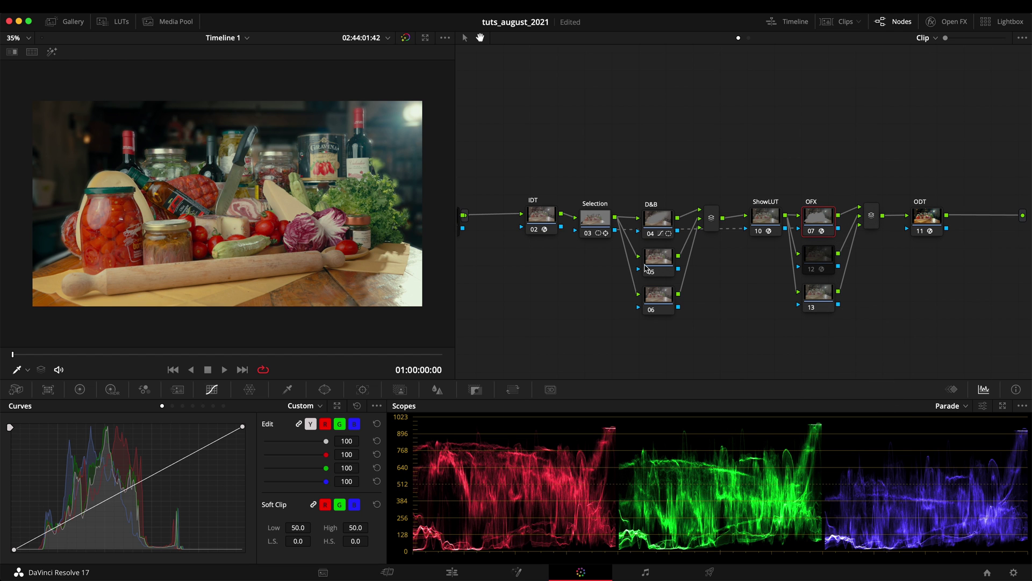
Clean up the node graph layout and nudge node 06 slightly.
click(668, 261)
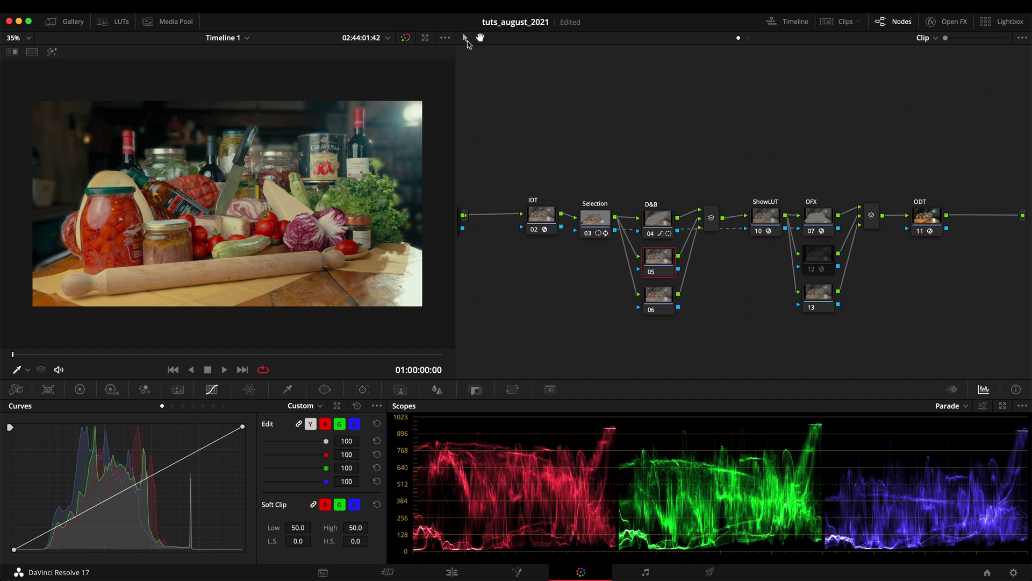
click(465, 38)
right_click(691, 131)
click(736, 249)
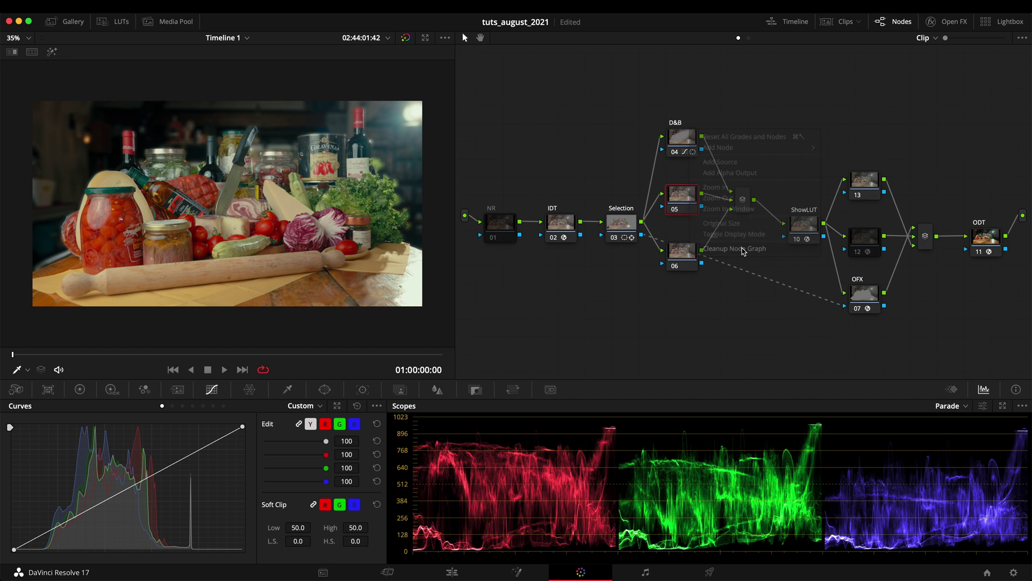
drag(692, 254, 694, 259)
Apply the Light Rays effect to node 05 and move its ray origin outside the frame to X 1.104, Y 1.091.
click(691, 195)
click(942, 22)
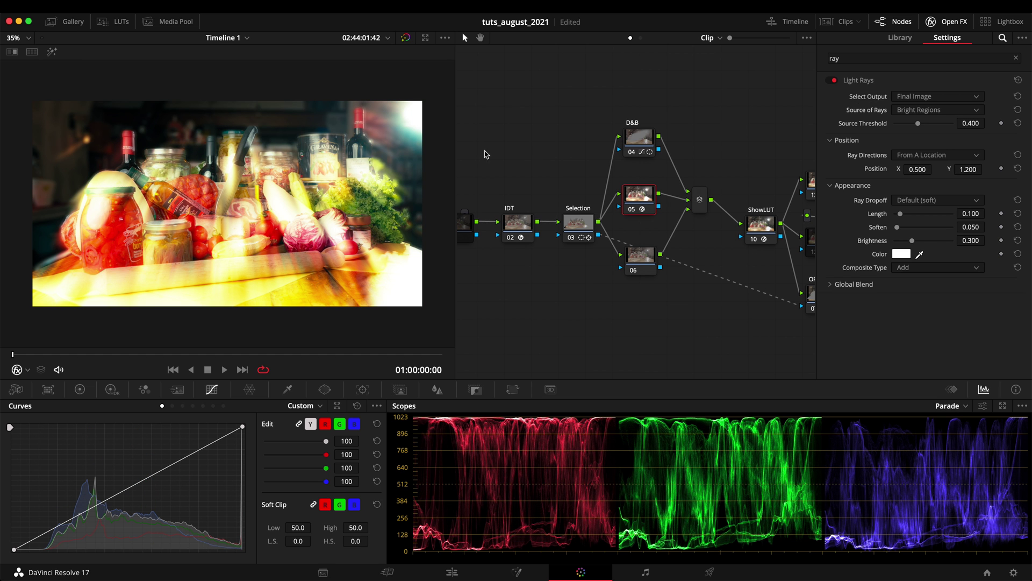
scroll(226, 109, down, 2)
drag(227, 114, 364, 129)
scroll(245, 182, up, 1)
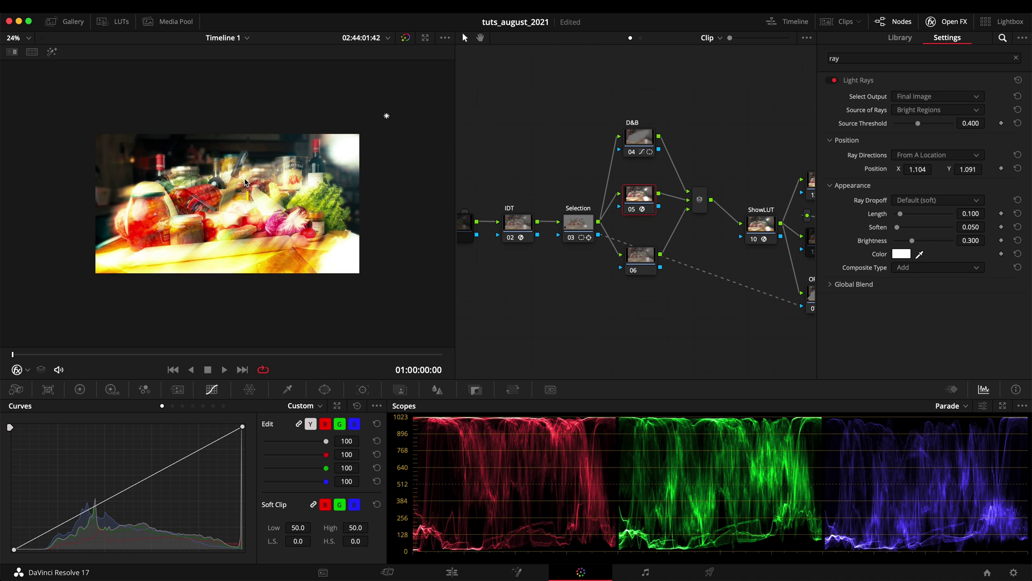
scroll(244, 182, up, 1)
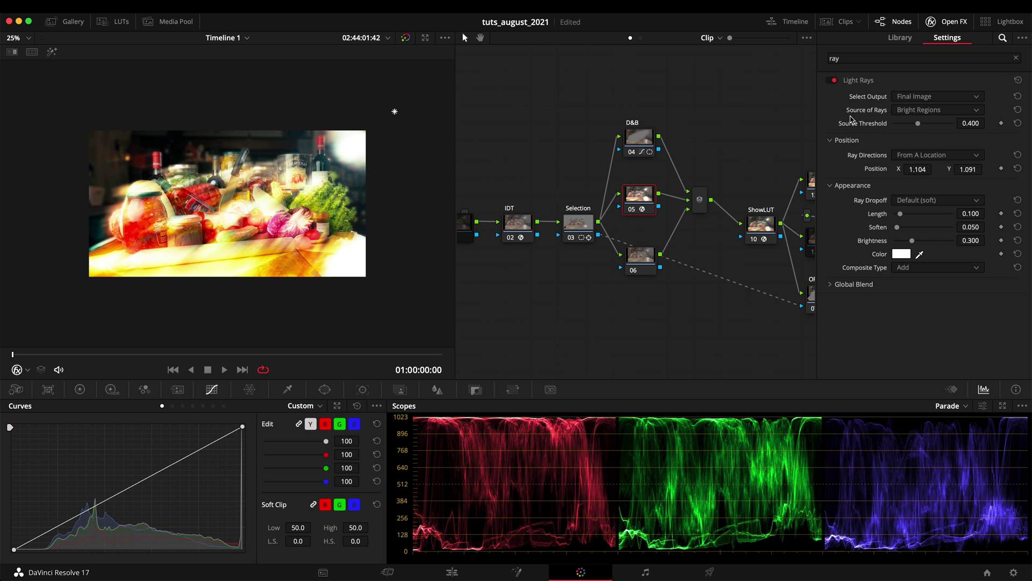
Tune node 05's Light Rays to origin X 1.143, Y 1.094, source threshold 0.559, length 0.872 and soften 0.000.
drag(902, 216, 923, 215)
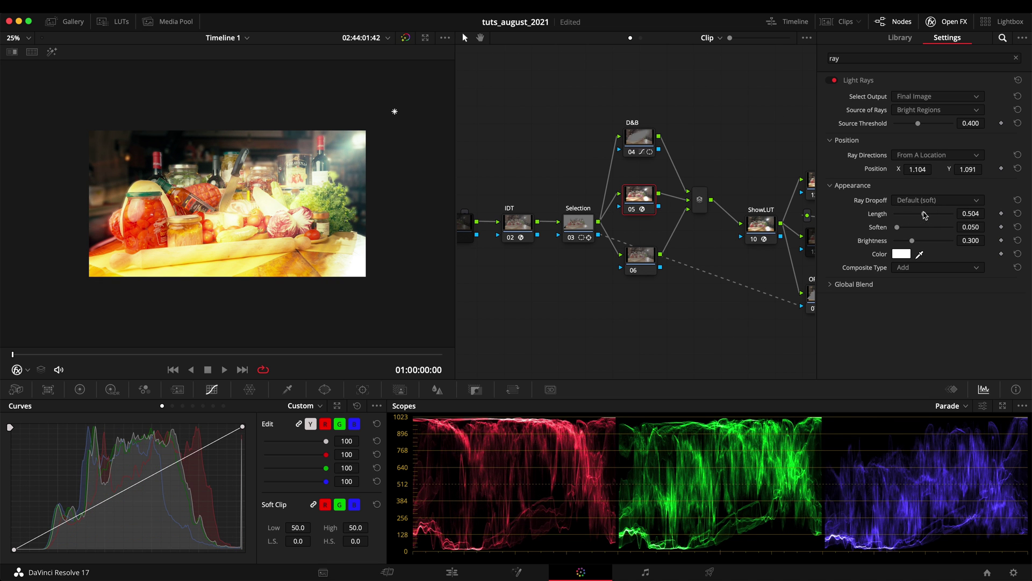
drag(918, 123, 931, 125)
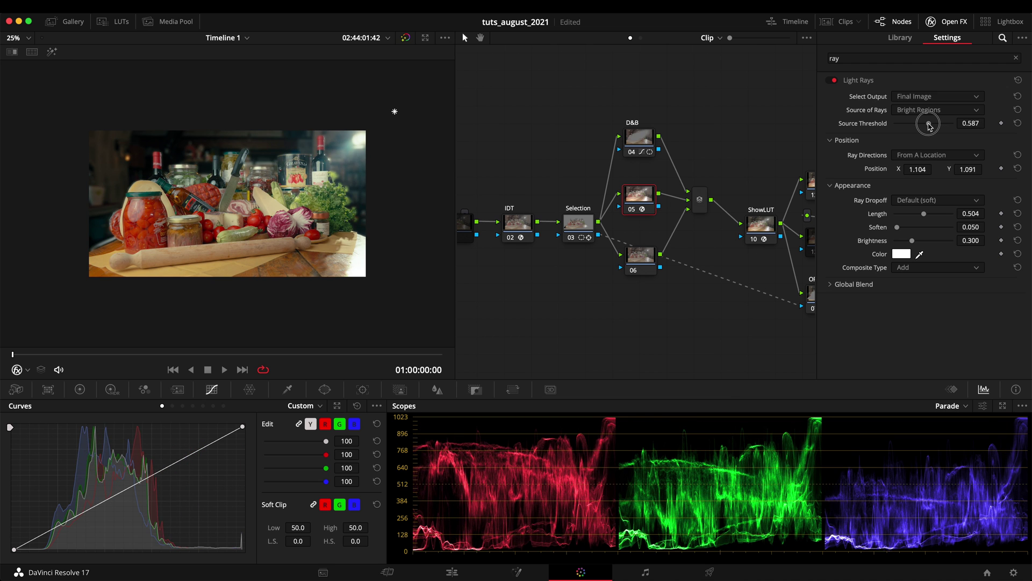
drag(931, 126, 929, 126)
mouse_move(394, 117)
mouse_down()
mouse_move(406, 121)
mouse_move(406, 112)
mouse_up()
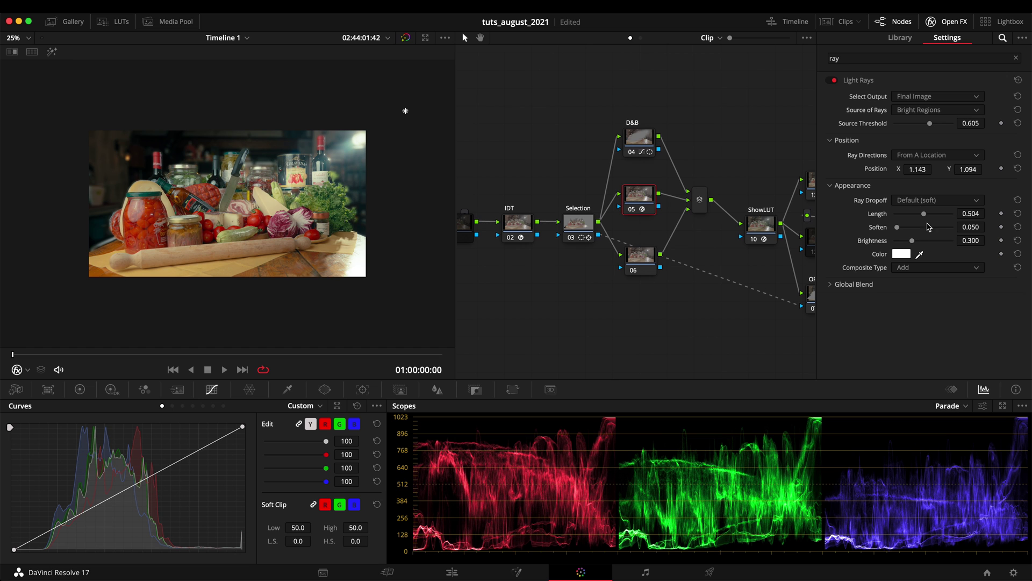
drag(924, 215, 947, 219)
drag(931, 128, 927, 128)
key(shift+z)
drag(901, 229, 833, 229)
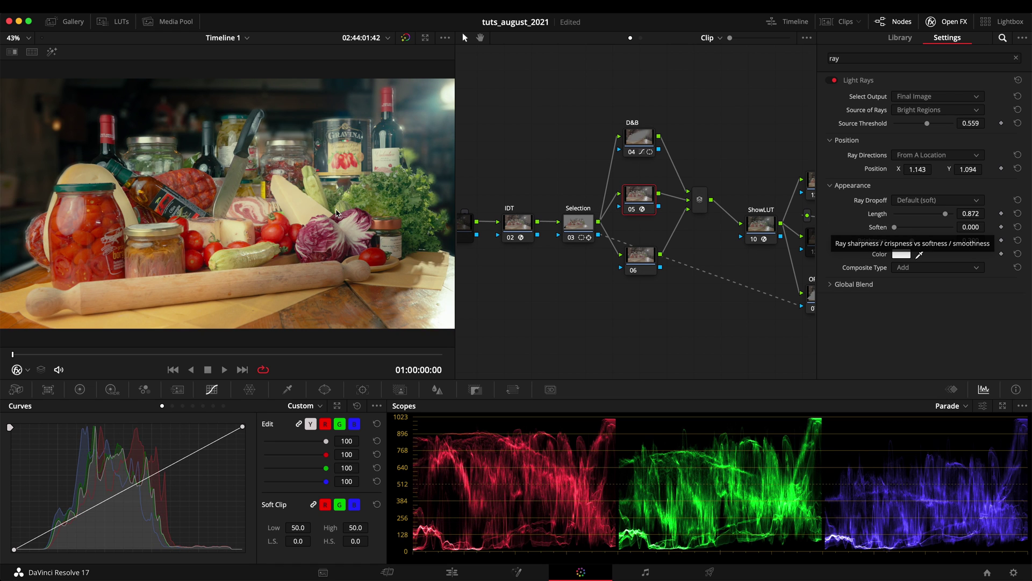
Feed the D&B node's key into node 05 and invert its key input to keep the rays outside the window.
drag(661, 157, 639, 202)
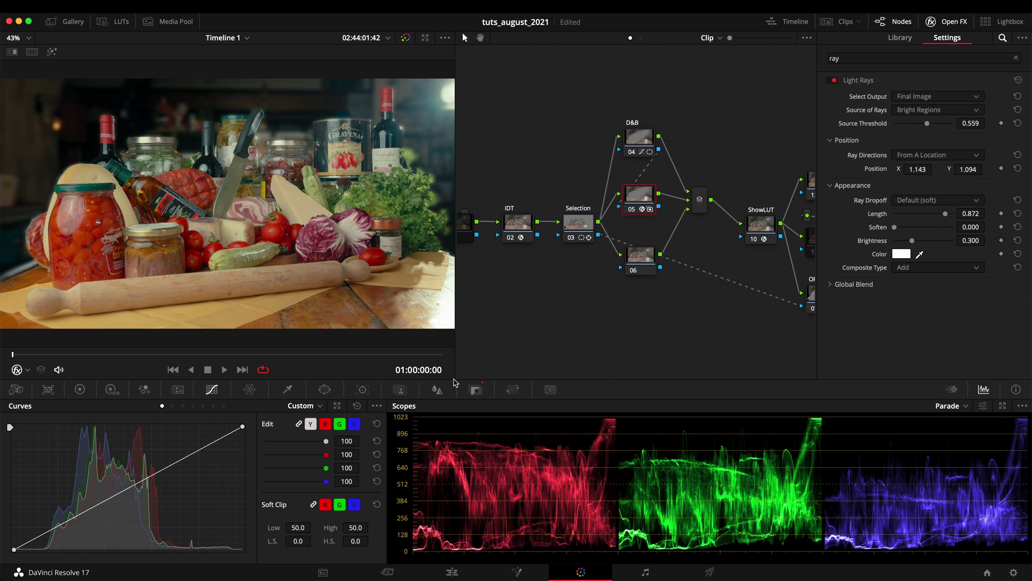
click(476, 390)
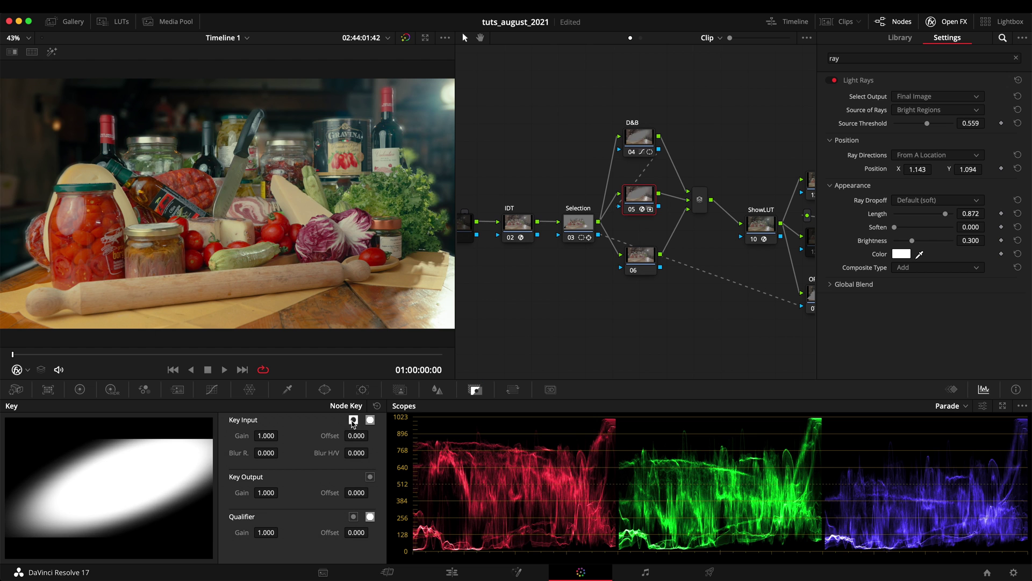
click(353, 422)
scroll(335, 319, down, 5)
scroll(335, 319, up, 4)
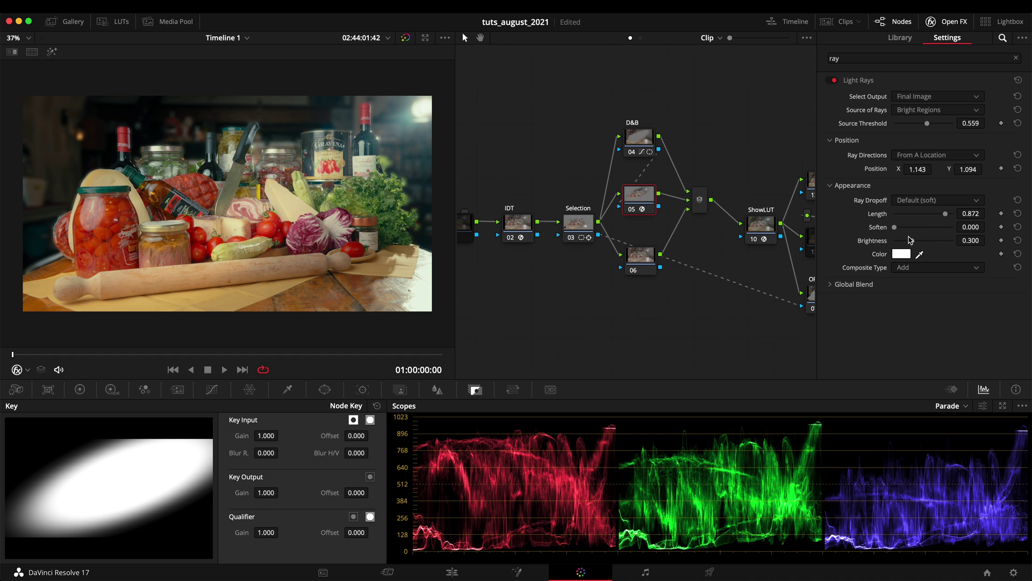
Set the Light Rays brightness on node 05 to 0.303 and inspect the image.
drag(908, 243, 913, 242)
scroll(362, 208, up, 5)
scroll(362, 208, down, 5)
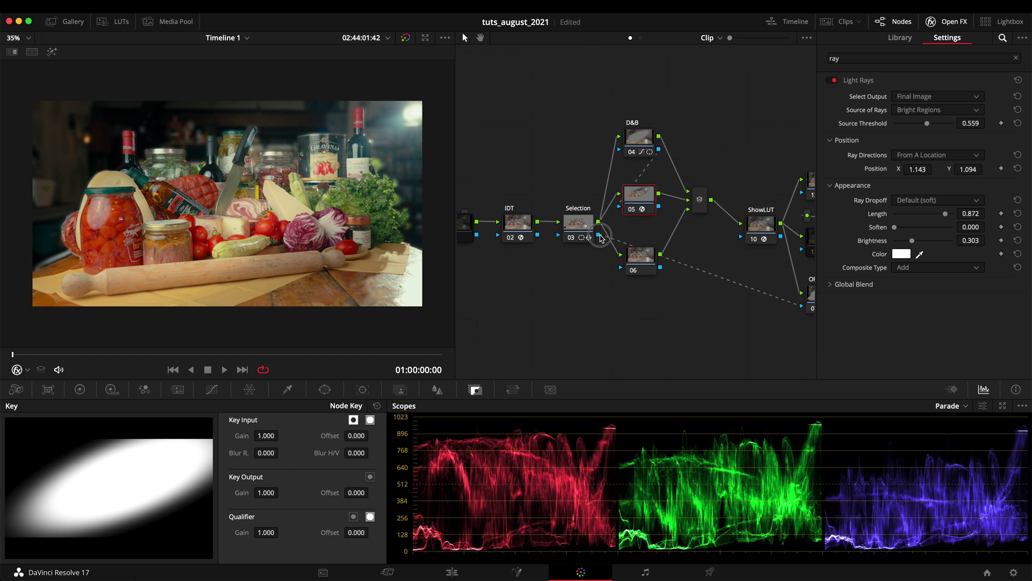
Feed the Selection node's key into node 06 and outline the Gravina can with a curve window.
drag(598, 234, 622, 269)
click(640, 258)
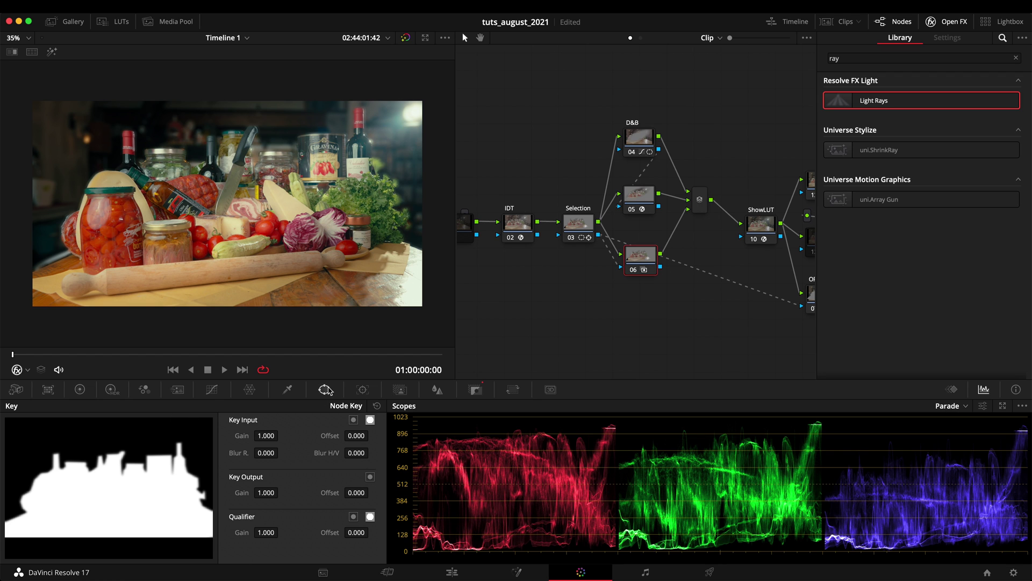
click(325, 389)
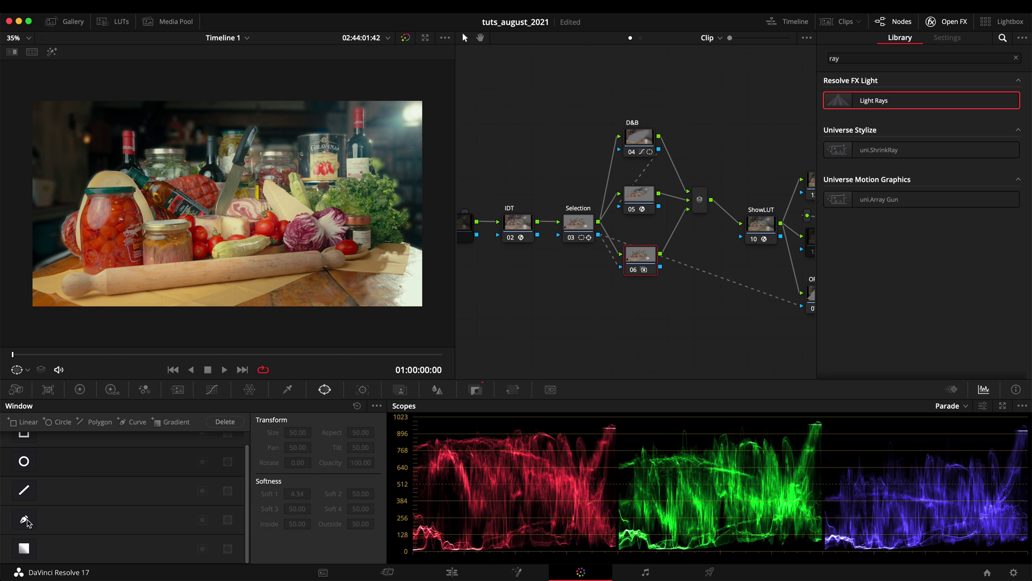
click(24, 519)
click(32, 520)
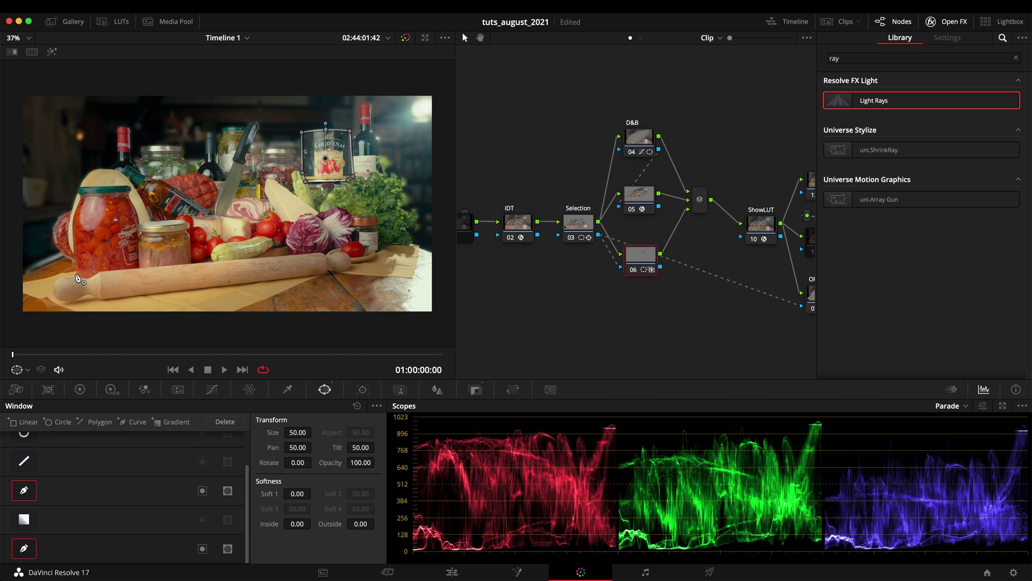
Outline the large tomato jar with a second curve window on node 06.
click(76, 275)
click(72, 231)
drag(80, 198, 88, 195)
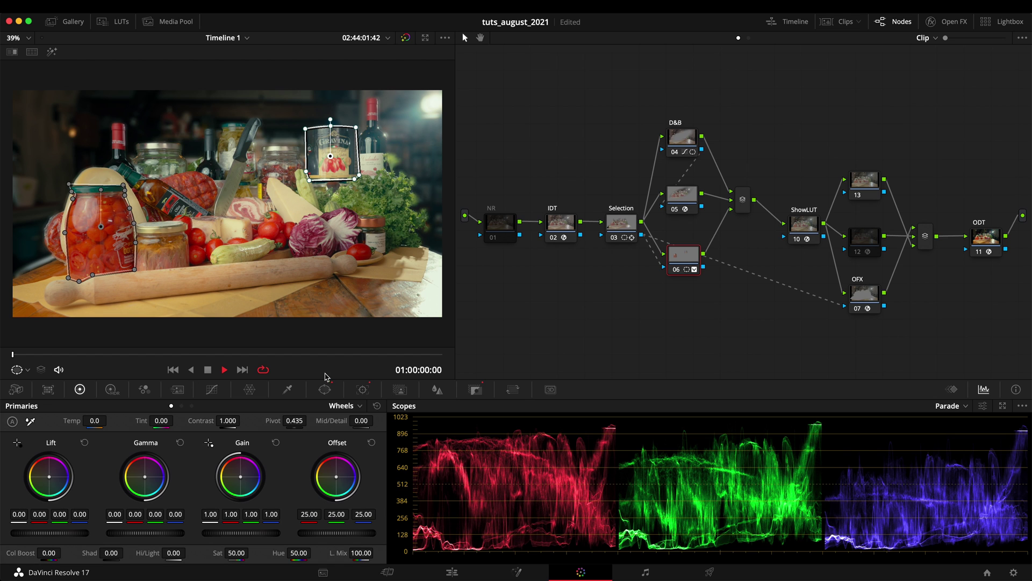
drag(82, 200, 72, 186)
key(super+z)
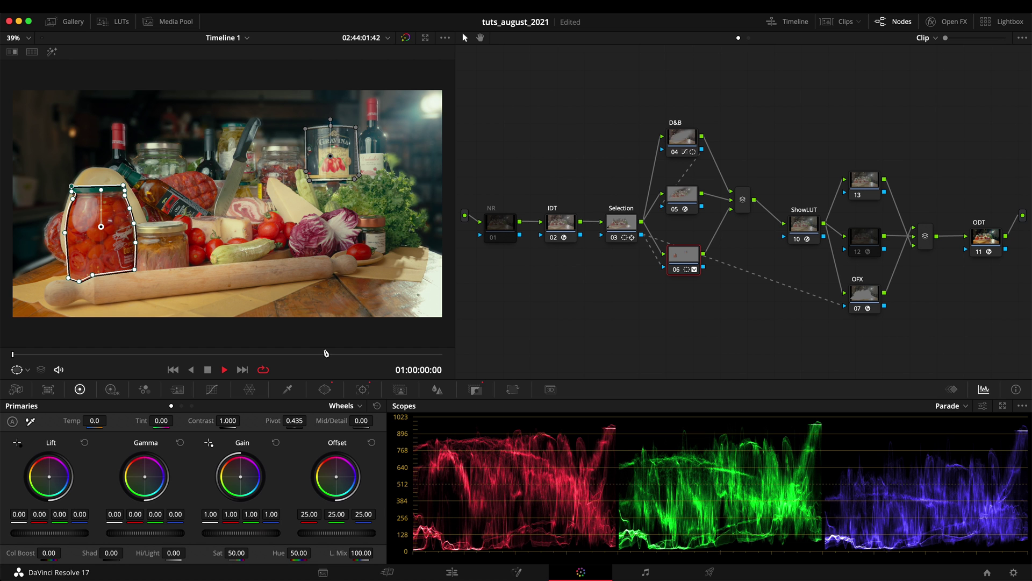
scroll(269, 247, up, 2)
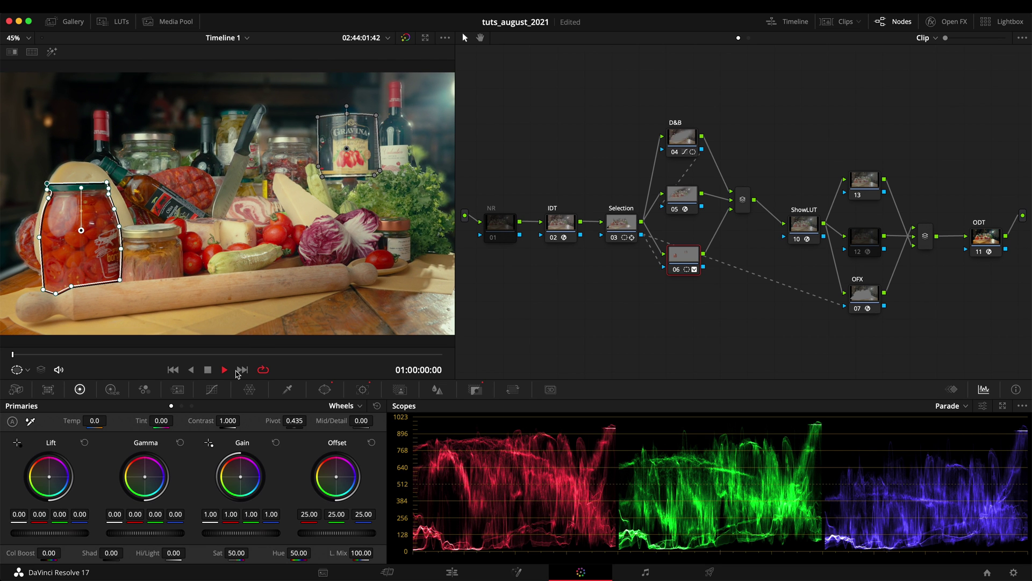
Set node 06's contrast to 1.126 and pivot to 0.645, and compare with the node off and on.
mouse_move(231, 421)
mouse_down()
mouse_move(331, 424)
mouse_move(216, 417)
mouse_move(229, 419)
mouse_up()
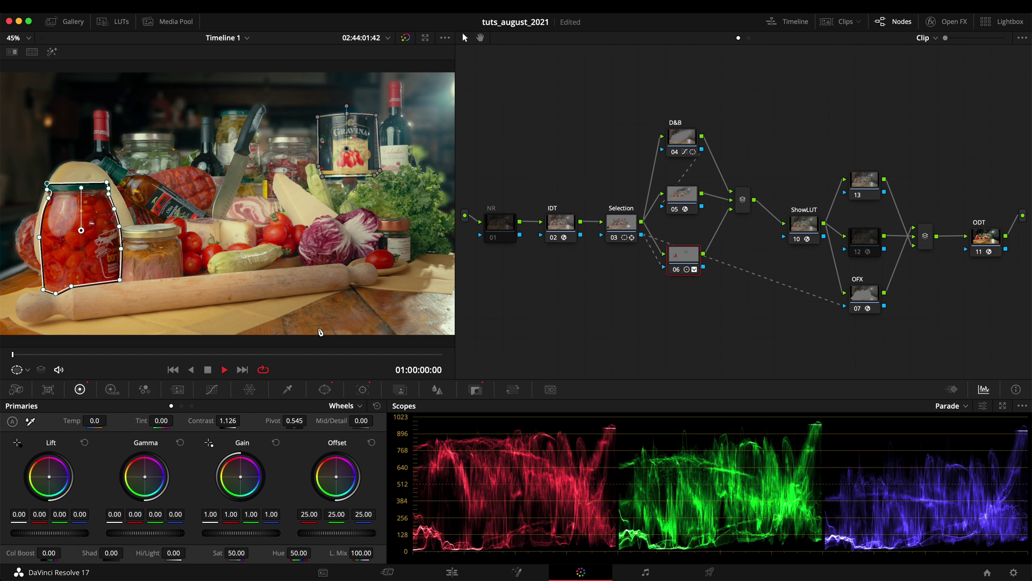
drag(230, 420, 228, 421)
mouse_move(294, 420)
mouse_down()
mouse_move(326, 420)
mouse_move(294, 421)
mouse_up()
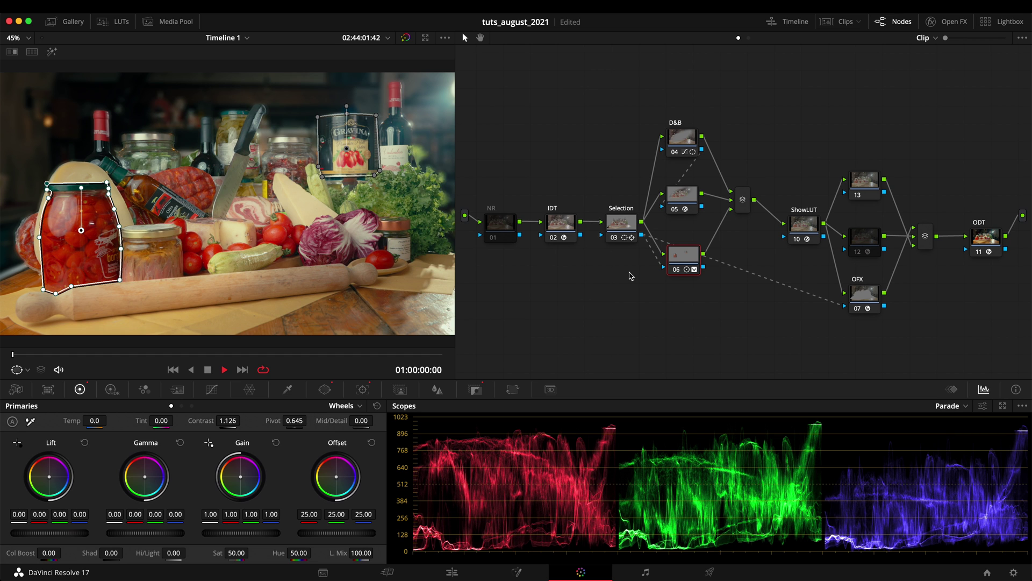
key(ctrl+d)
key(ctrl+d)
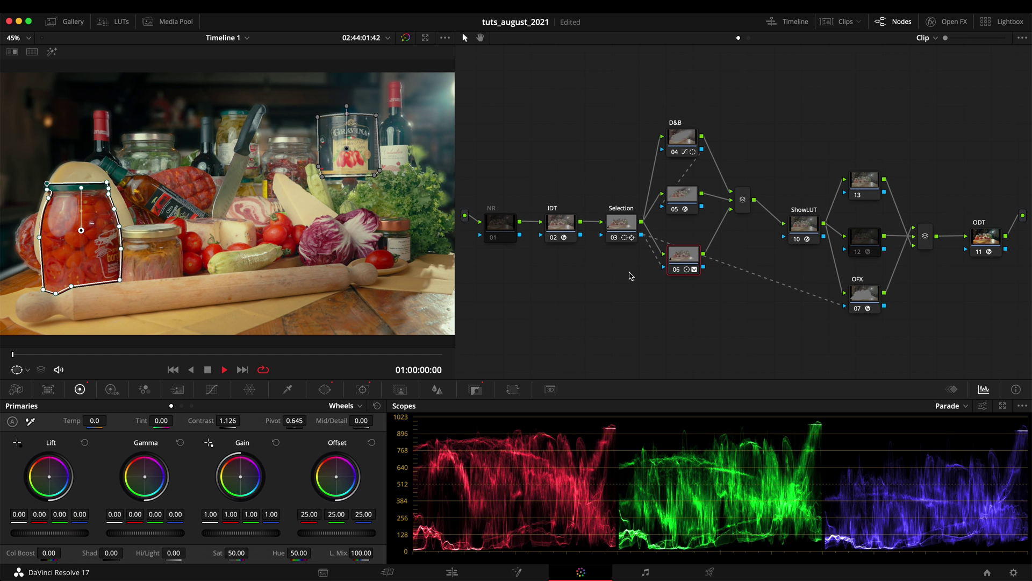
key(ctrl+d)
key(ctrl+d)
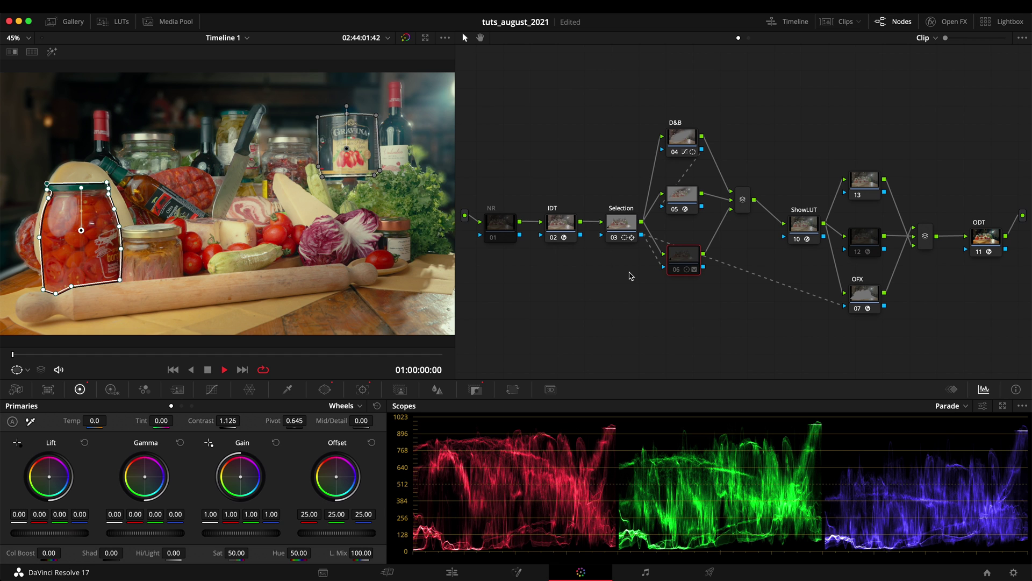
key(ctrl+d)
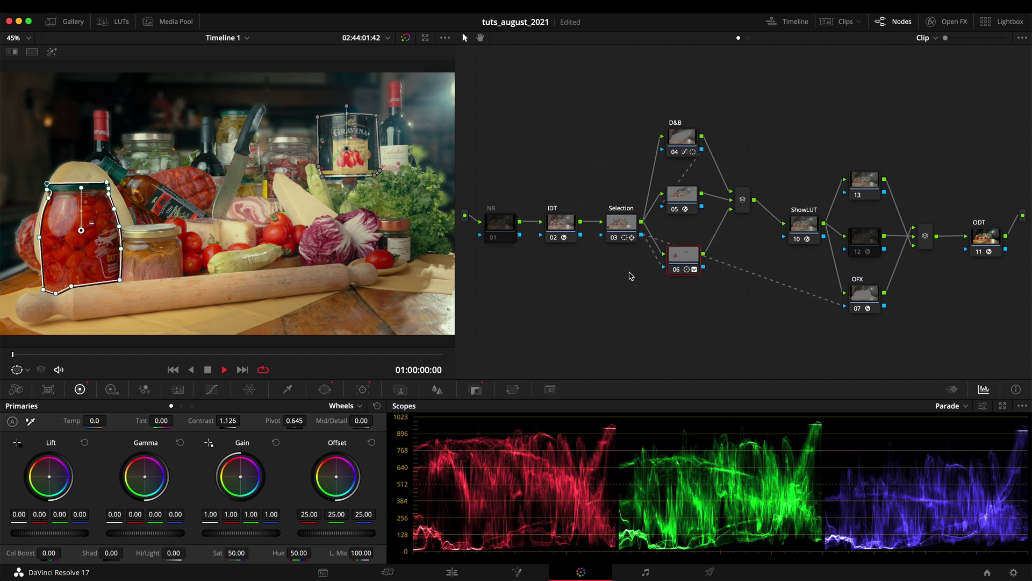
Set node 06's pivot to 0.665 and log highlights to -0.22, and compare with the node off and on.
mouse_move(291, 423)
mouse_down()
mouse_move(305, 423)
mouse_move(295, 423)
mouse_up()
click(192, 406)
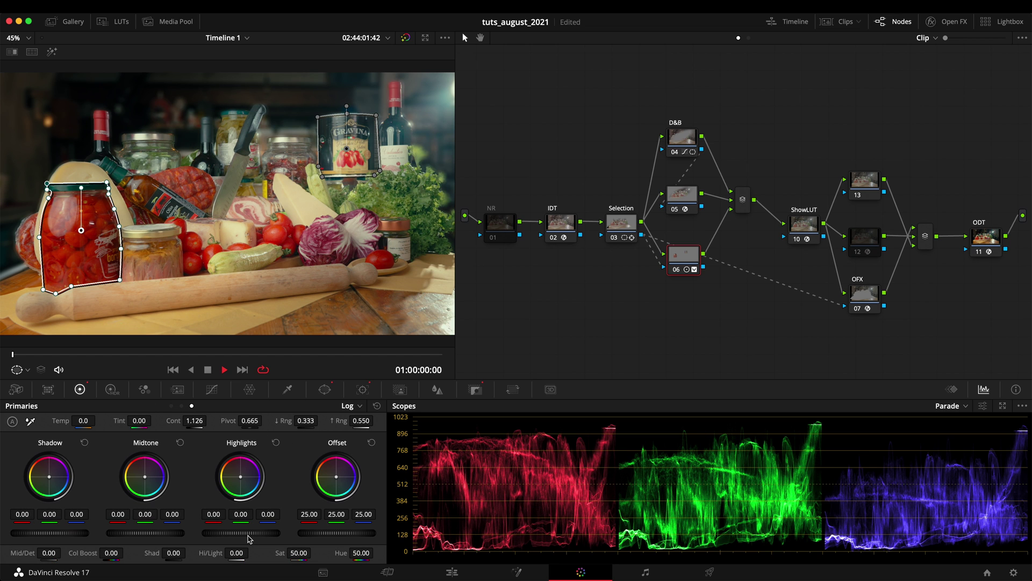
drag(249, 538, 148, 542)
drag(679, 266, 680, 266)
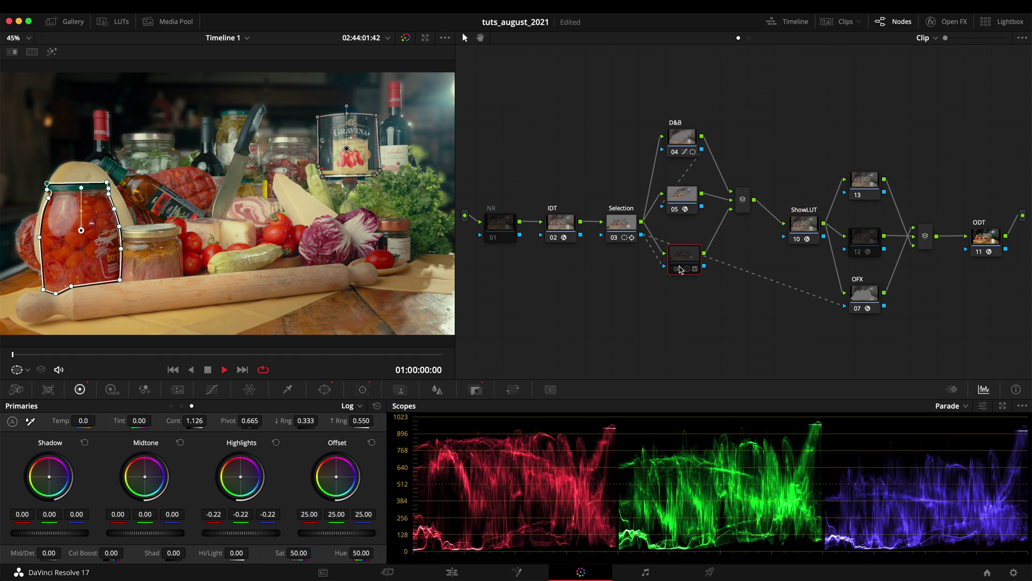
key(ctrl+d)
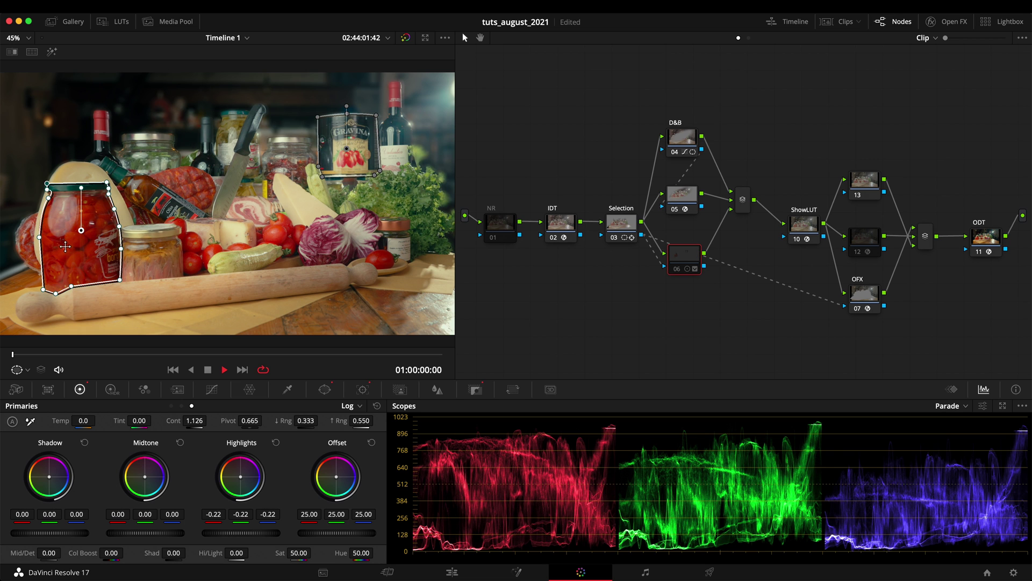
key(ctrl+d)
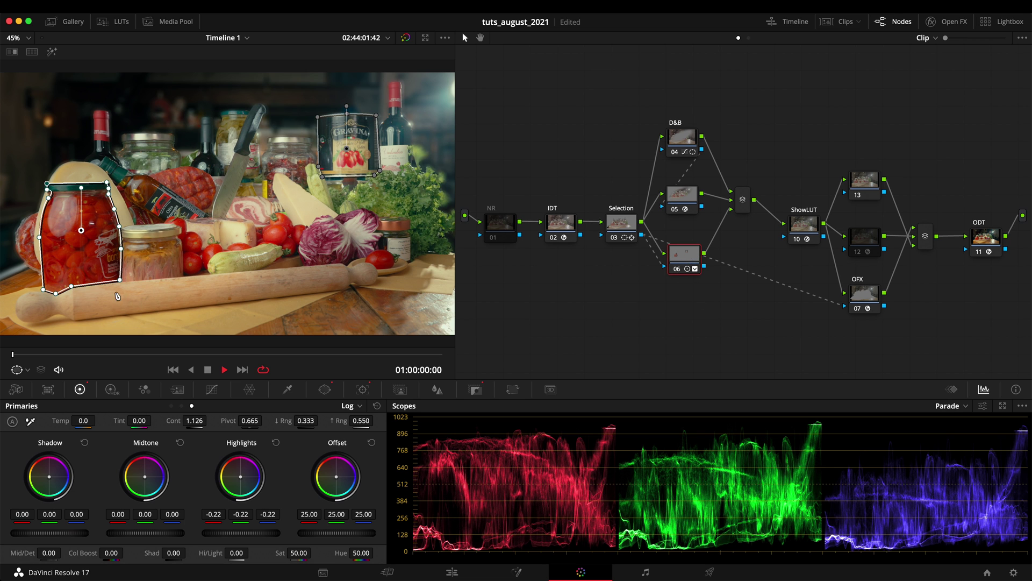
Raise the lift on node 06 to 0.01 with the primary wheels.
scroll(86, 220, down, 3)
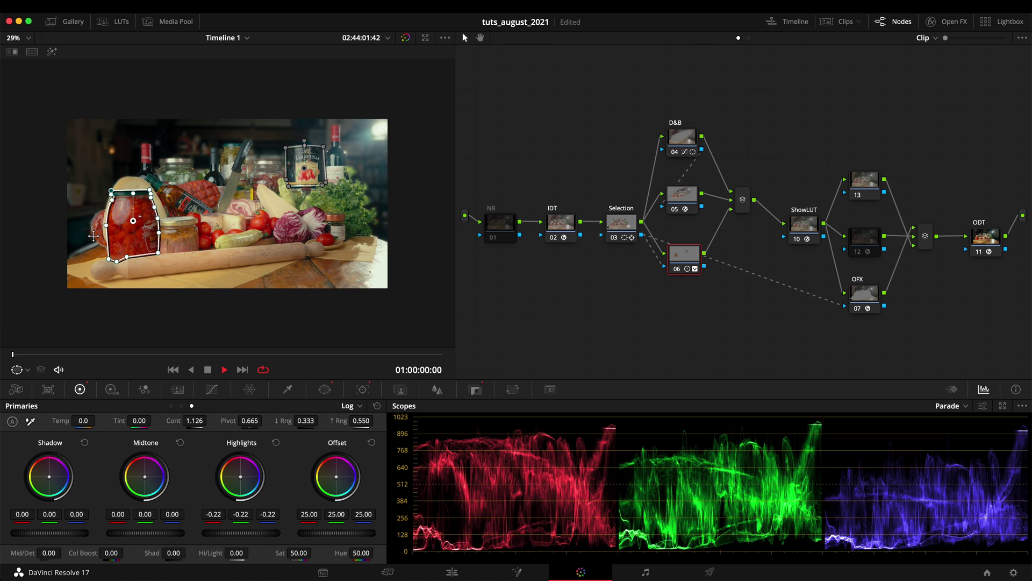
scroll(94, 236, up, 2)
scroll(93, 235, down, 1)
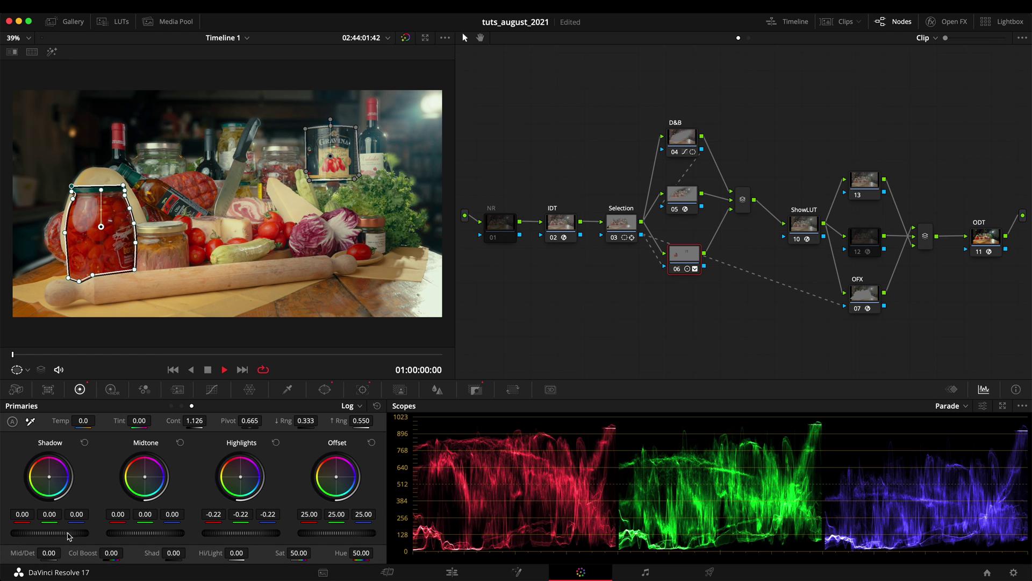
click(171, 406)
drag(45, 537, 75, 537)
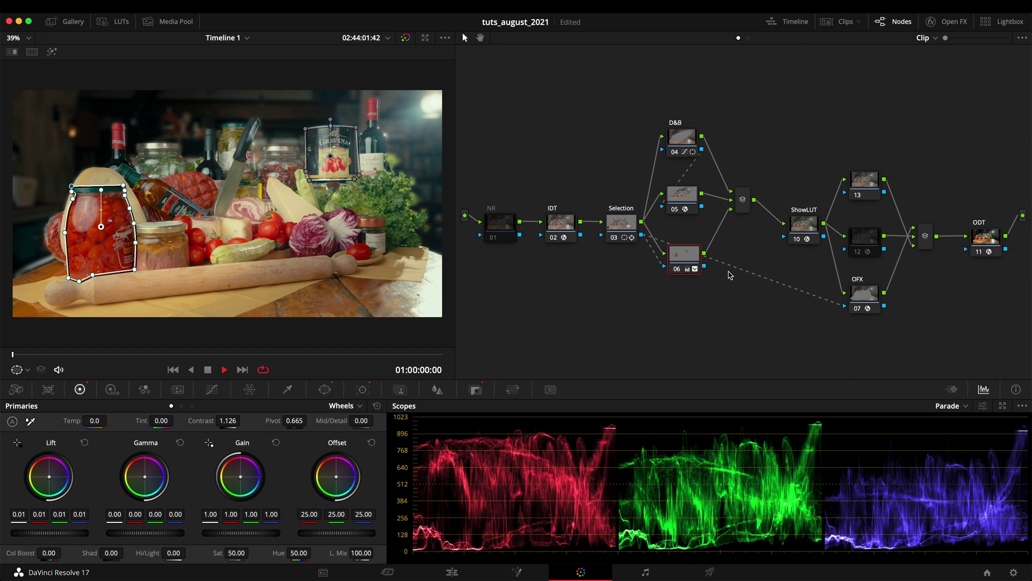
Add a parallel node below node 06 with a wide circle window around the food, size 53.35, aspect 69.61 and softness 7.27.
key(alt+p)
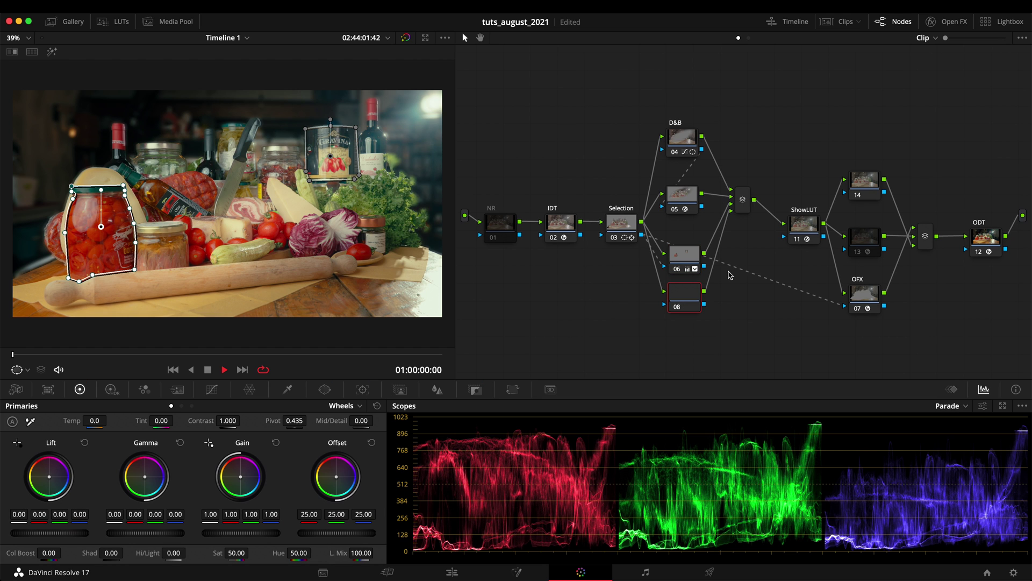
scroll(281, 299, down, 2)
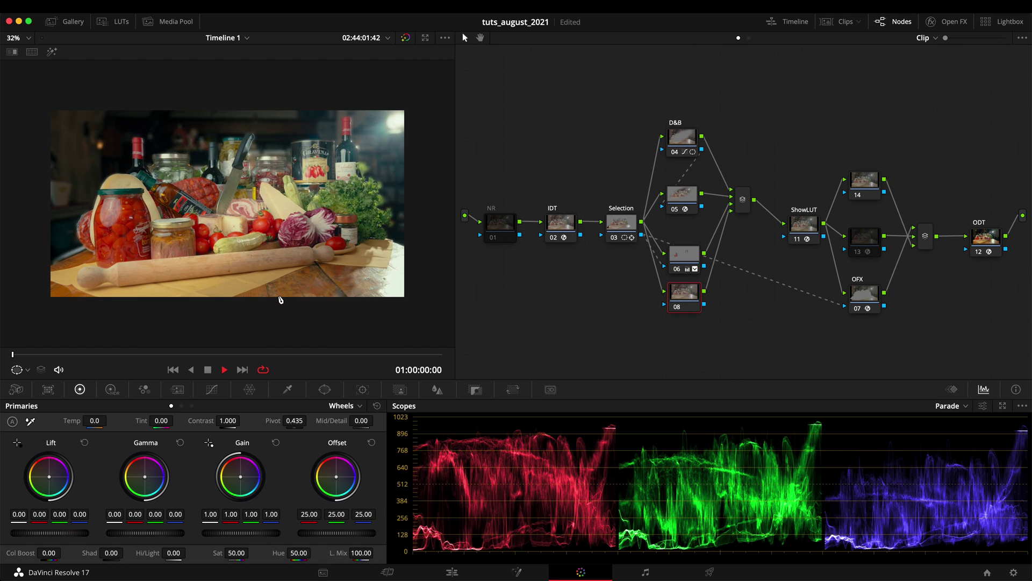
click(324, 390)
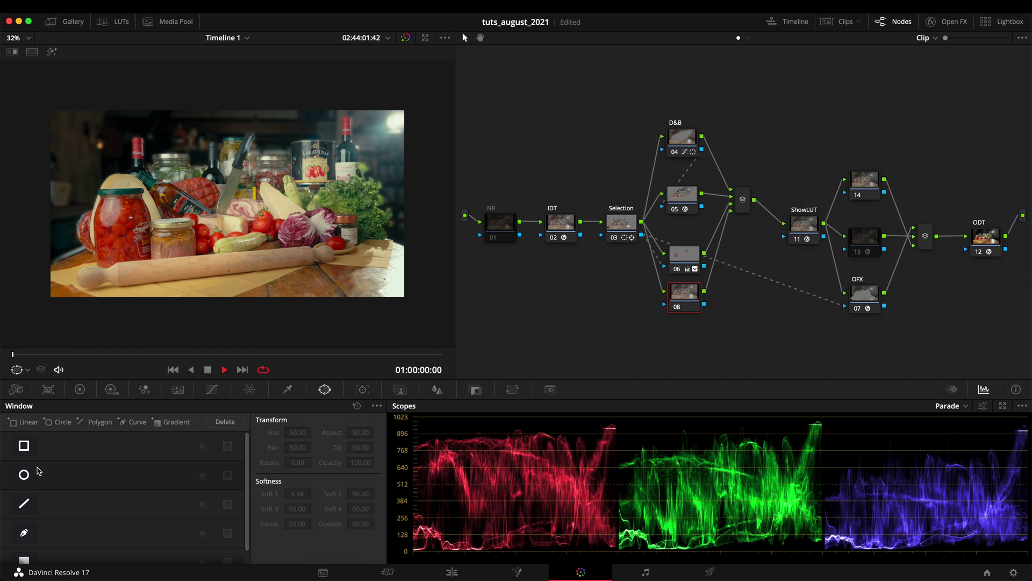
click(23, 476)
drag(265, 245, 213, 248)
drag(294, 203, 369, 212)
drag(226, 284, 227, 293)
drag(229, 256, 230, 254)
drag(226, 288, 225, 289)
drag(73, 204, 84, 205)
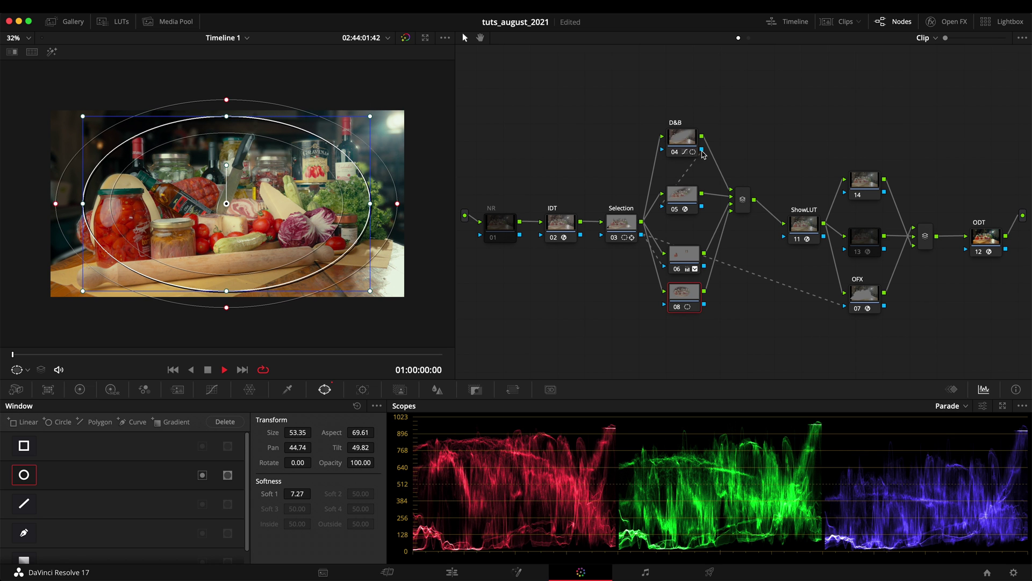
Feed the D&B node's key into node 08, and widen and invert its circle window.
drag(702, 154, 672, 305)
drag(370, 205, 396, 204)
click(202, 475)
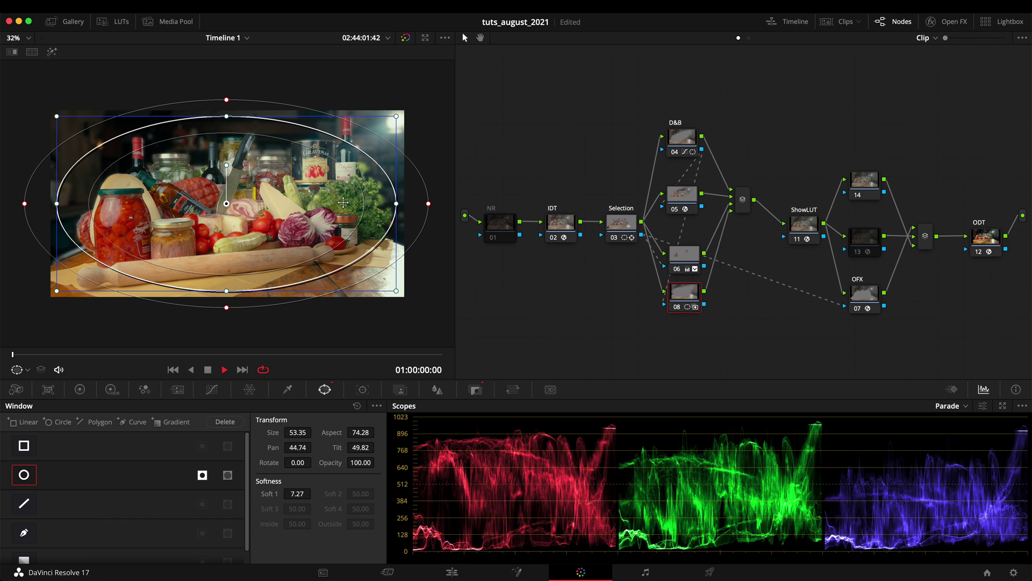
Reposition and narrow node 08's circle window to pan 45.67, tilt 49.47 and aspect 70.38.
mouse_move(396, 204)
mouse_down()
mouse_move(408, 204)
mouse_move(395, 203)
mouse_up()
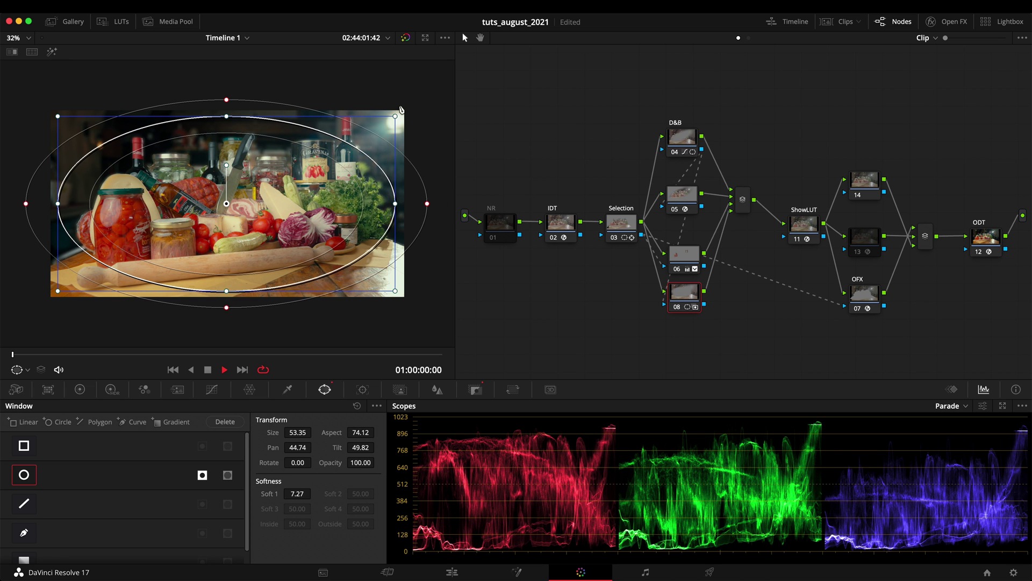
drag(310, 223, 318, 225)
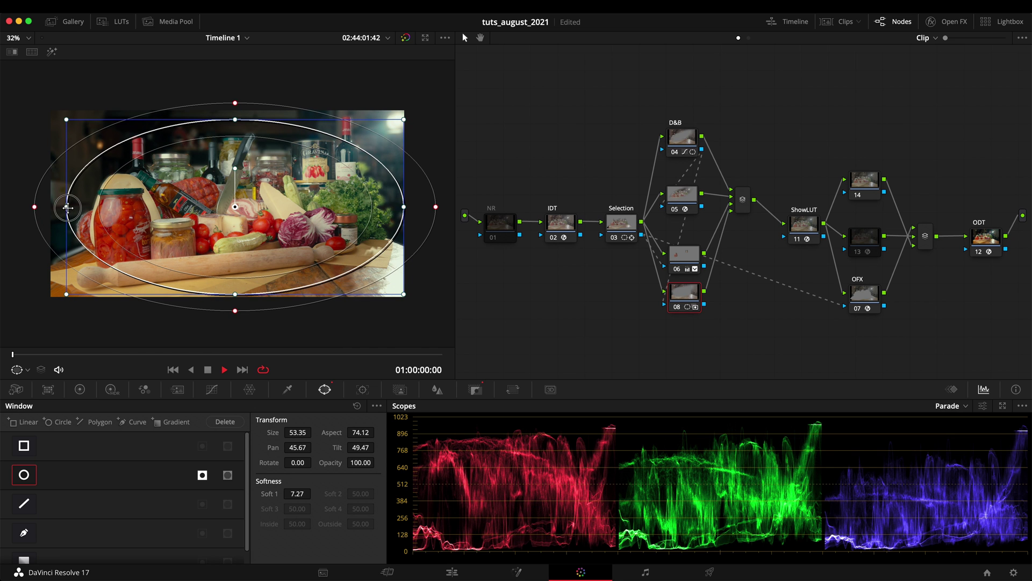
drag(66, 206, 88, 206)
Add a Key Mixer node in the empty area below the Selection node.
right_click(598, 301)
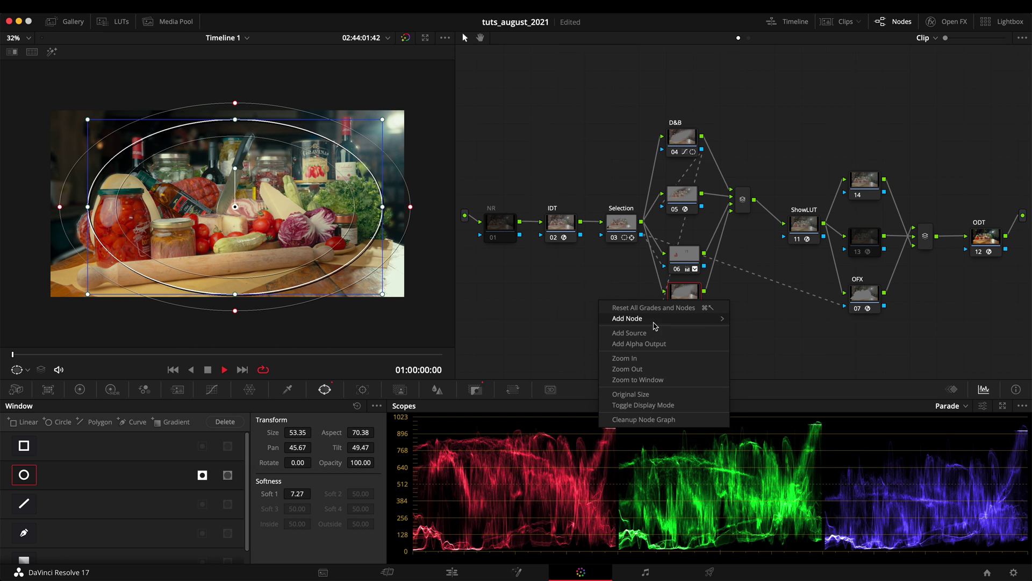
mouse_move(655, 325)
click(776, 352)
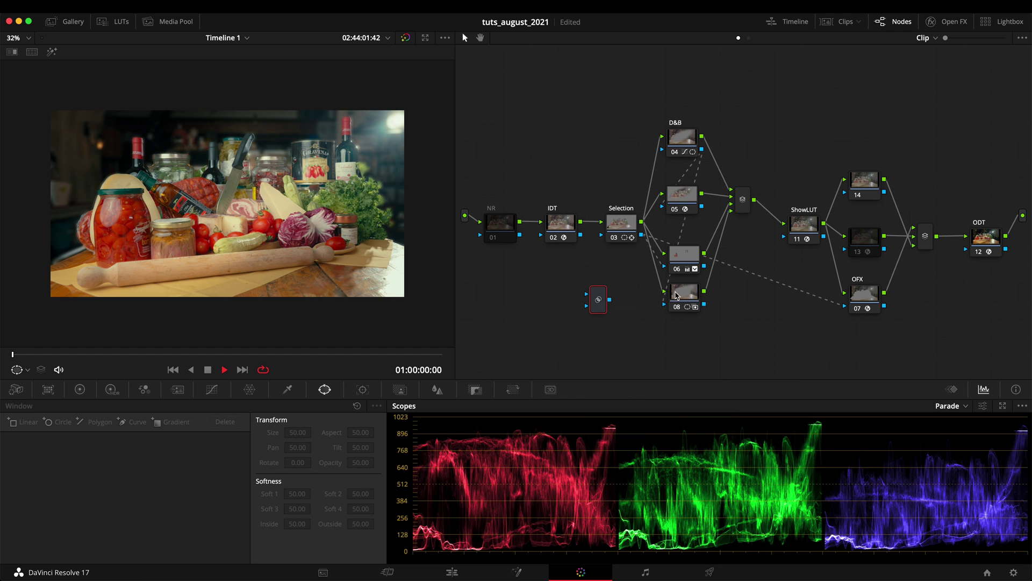
Route the Selection and D&B nodes' keys through the Key Mixer into node 08's key input, and clean up the node graph.
drag(670, 285, 663, 304)
click(683, 229)
drag(640, 235, 587, 294)
drag(702, 150, 665, 307)
click(688, 298)
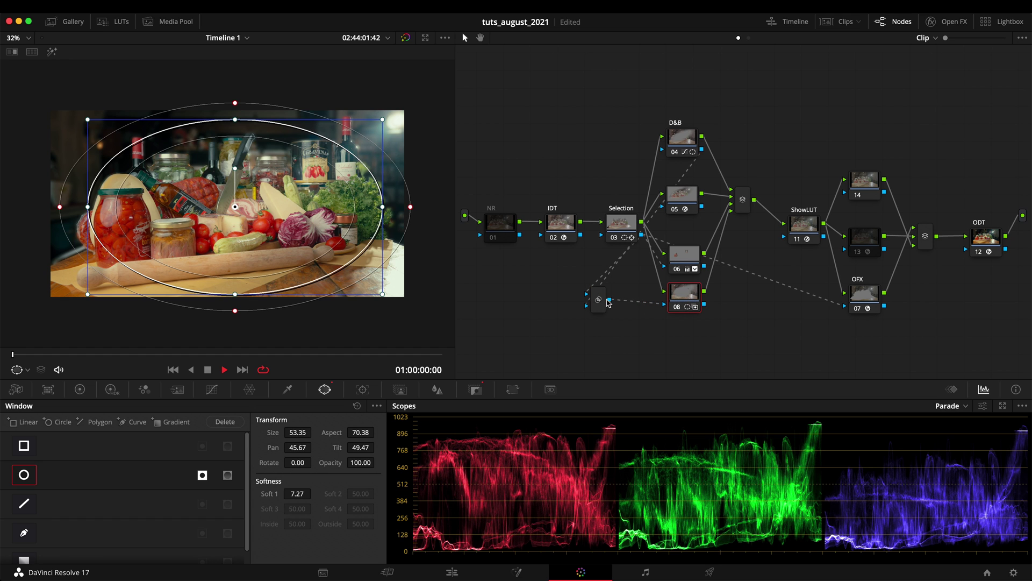
right_click(645, 331)
click(696, 447)
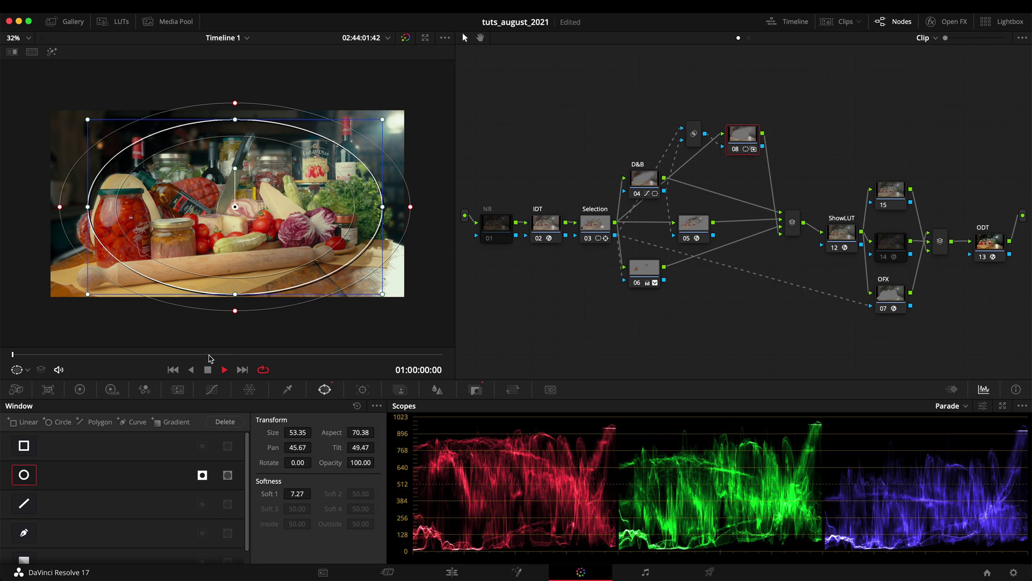
Darken node 08 by adding a midtone point to its custom curve and lowering it, comparing the image with the node disabled.
click(80, 389)
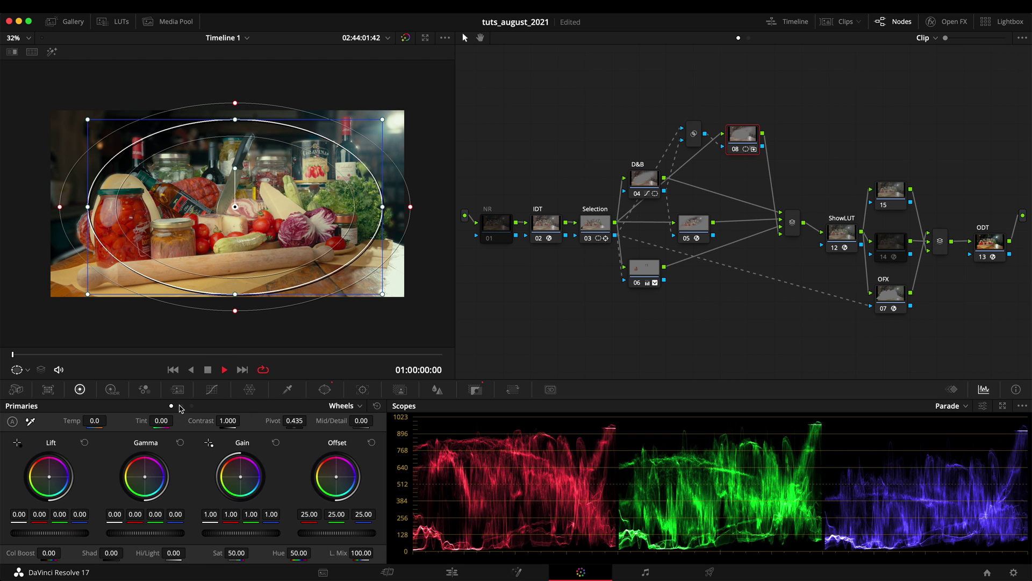
click(211, 389)
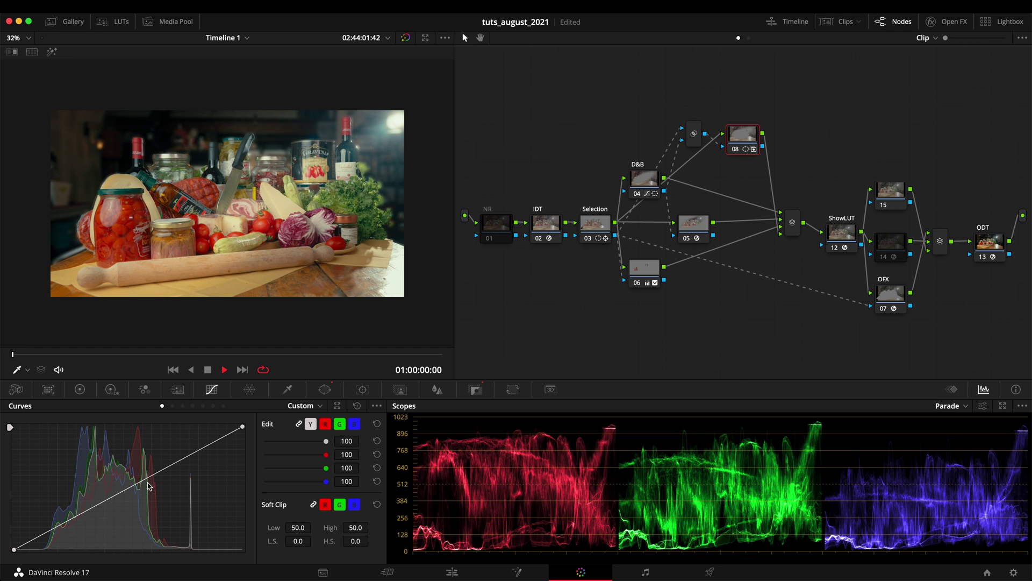
click(129, 488)
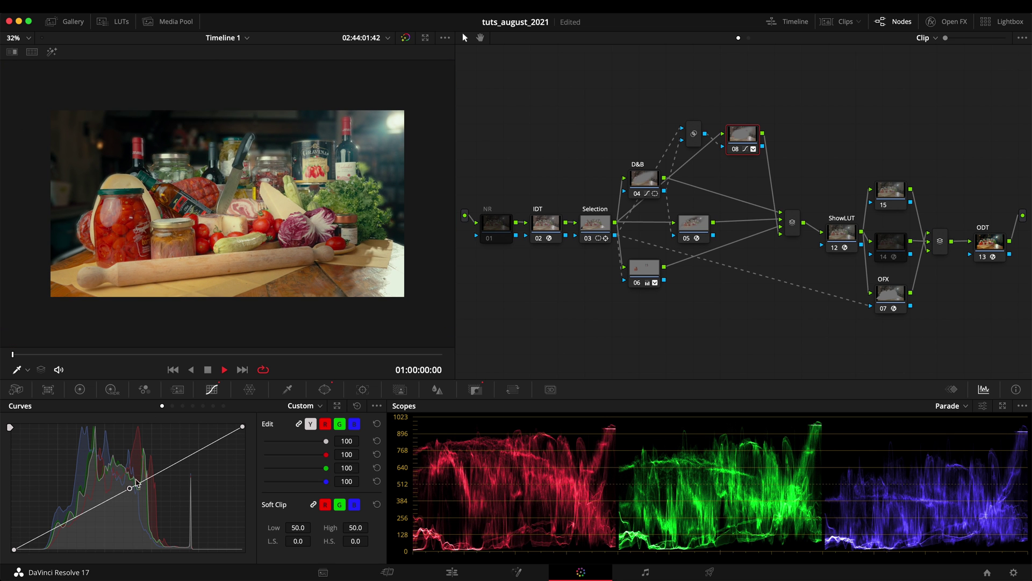
mouse_move(130, 488)
mouse_down()
mouse_move(146, 503)
mouse_move(140, 496)
mouse_up()
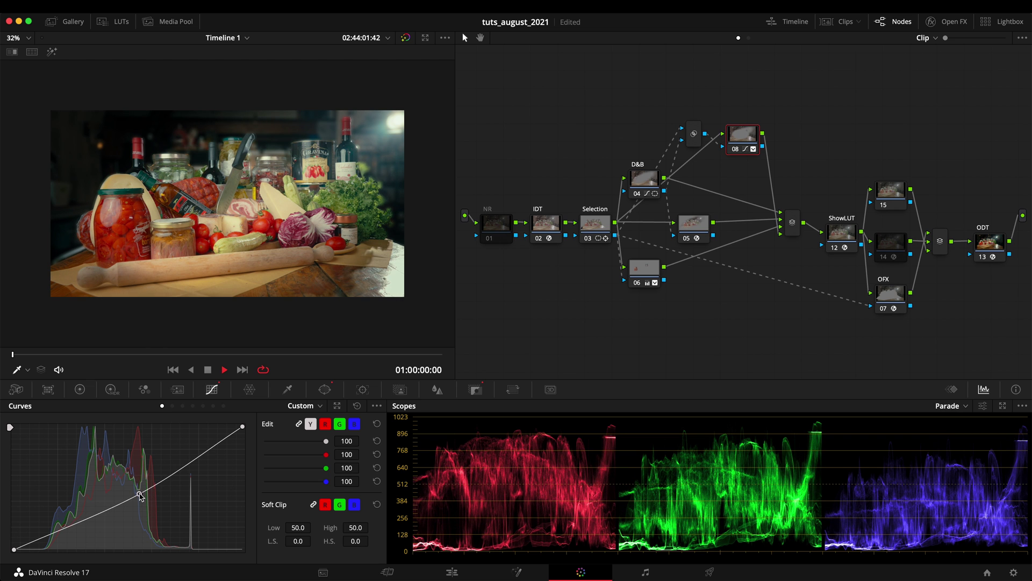
key(super+d)
key(super+d)
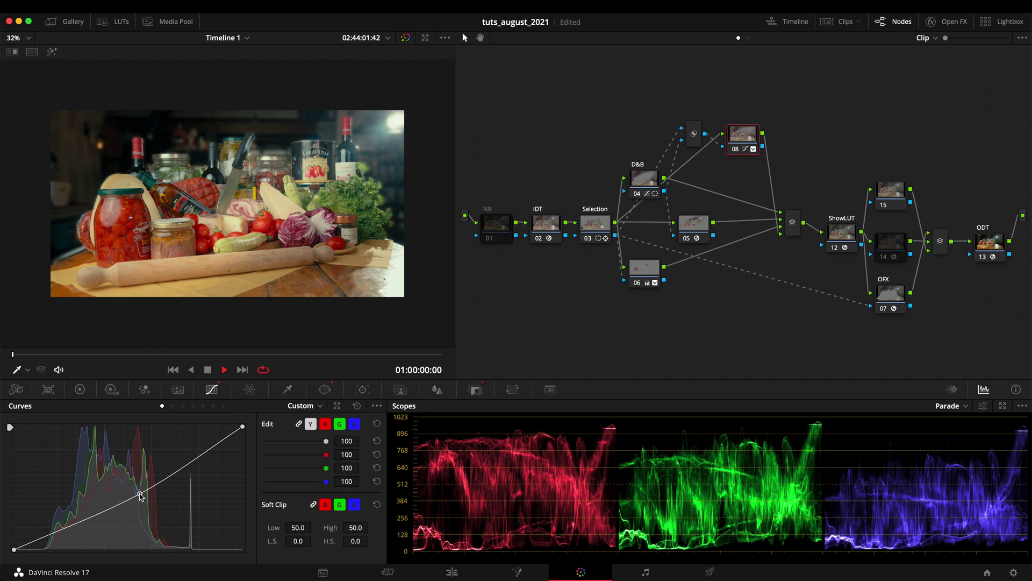
key(super+d)
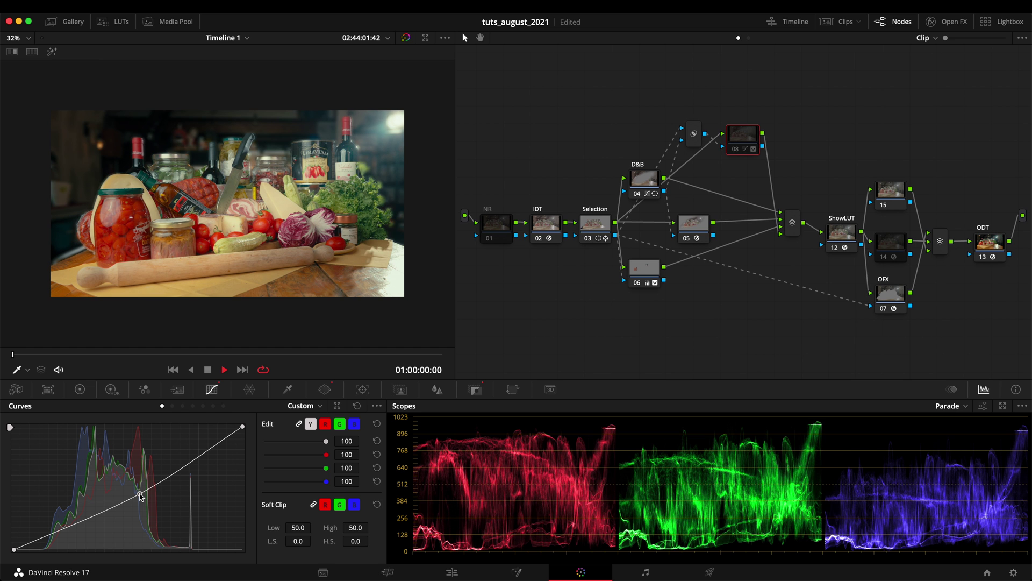
key(super+d)
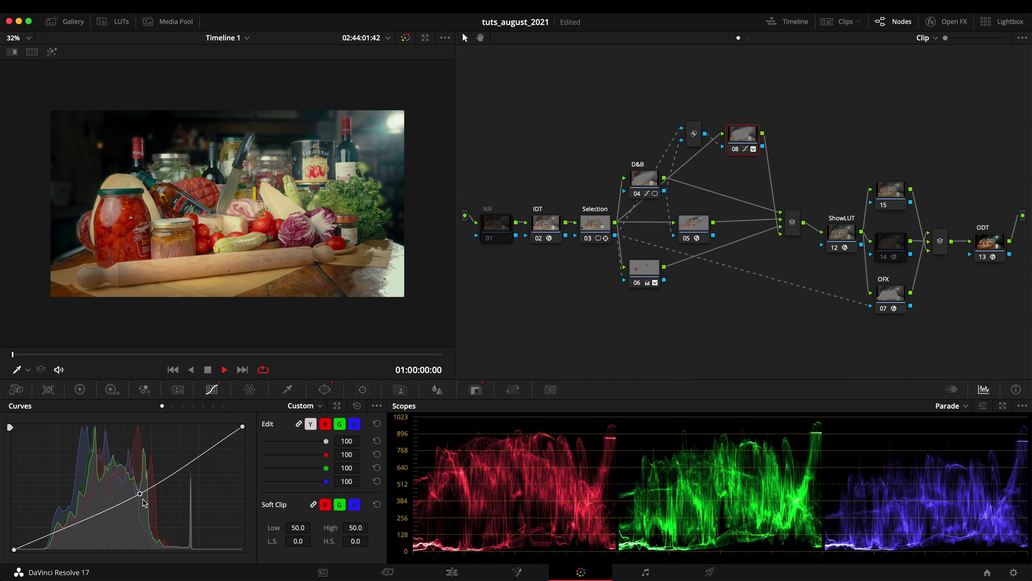
drag(140, 494, 143, 495)
Enlarge and reposition node 08's circle window to size 56.68, aspect 71.11, pan 44.79 and tilt 48.42.
click(327, 390)
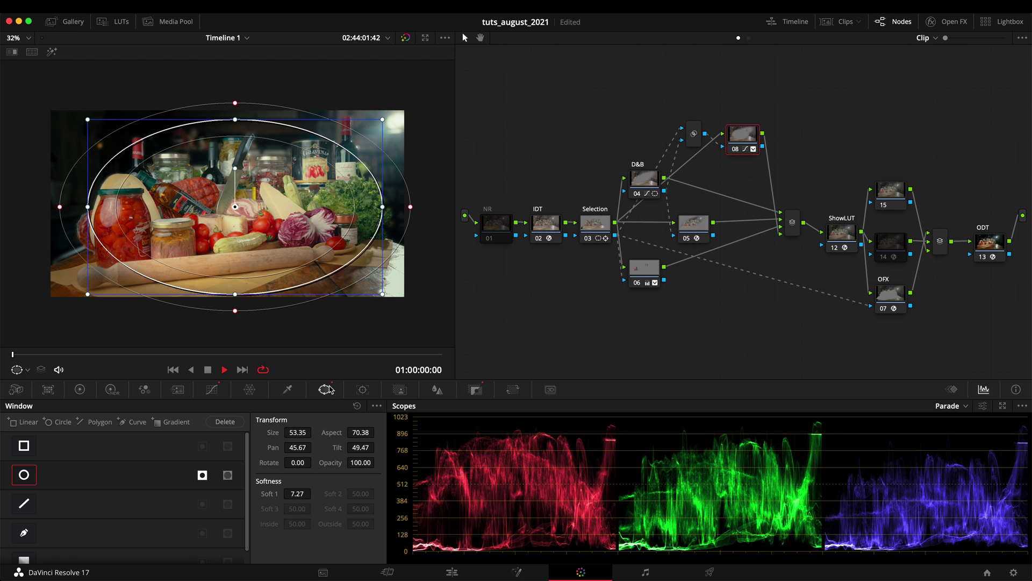
drag(88, 207, 53, 210)
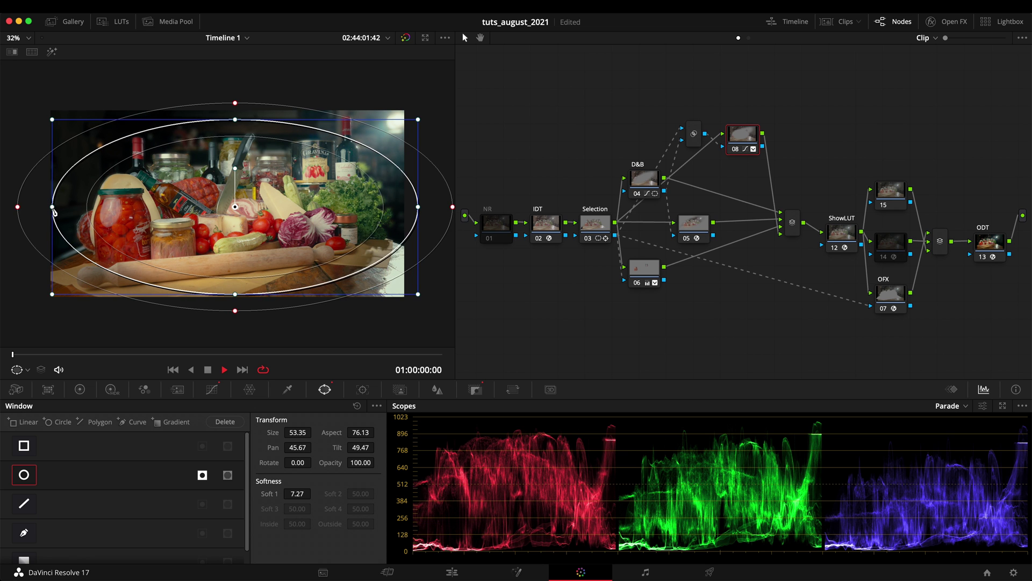
mouse_move(156, 211)
mouse_down()
mouse_move(139, 231)
mouse_move(145, 226)
mouse_up()
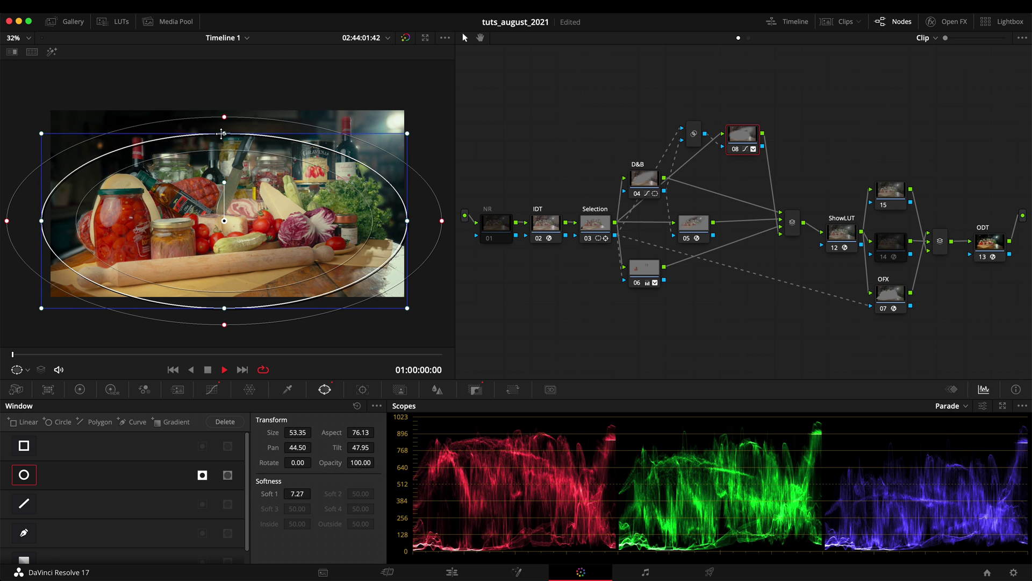
drag(221, 133, 224, 111)
drag(247, 146, 249, 144)
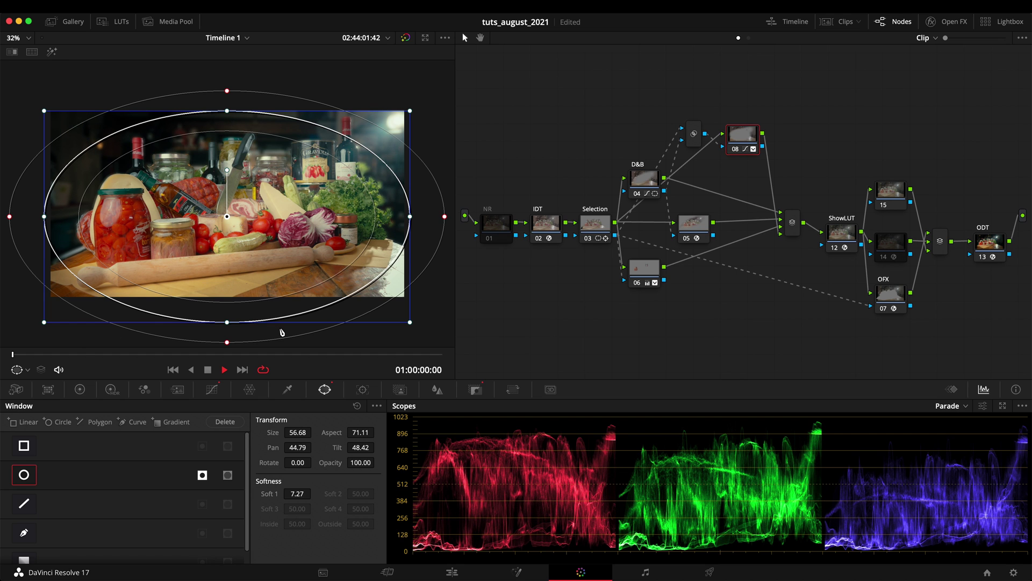
Add a gradient window to node 08 below the frame, with pan 52.97, tilt 33.19, rotation 172.46 and softness 9.86.
scroll(59, 513, down, 1)
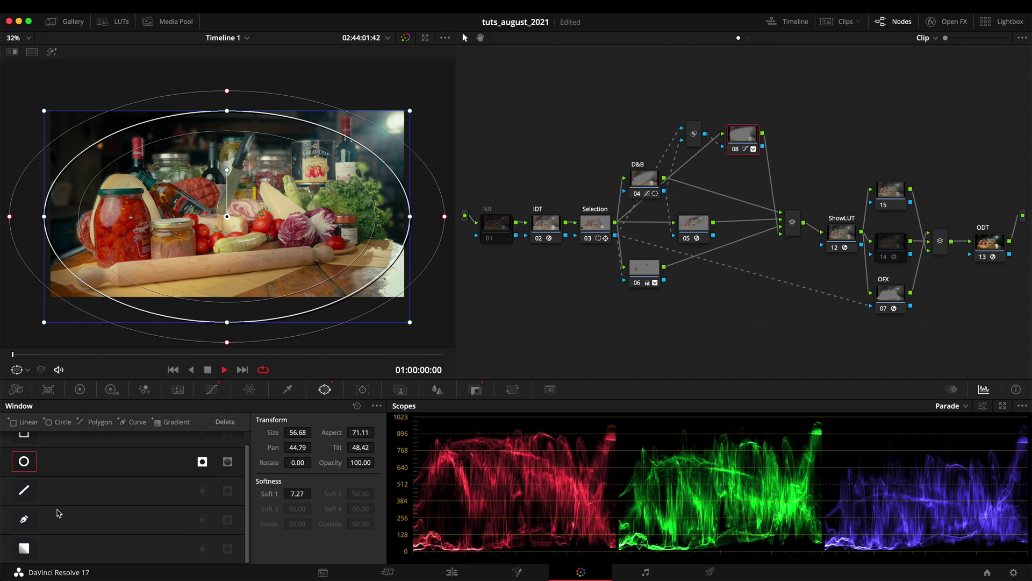
click(24, 548)
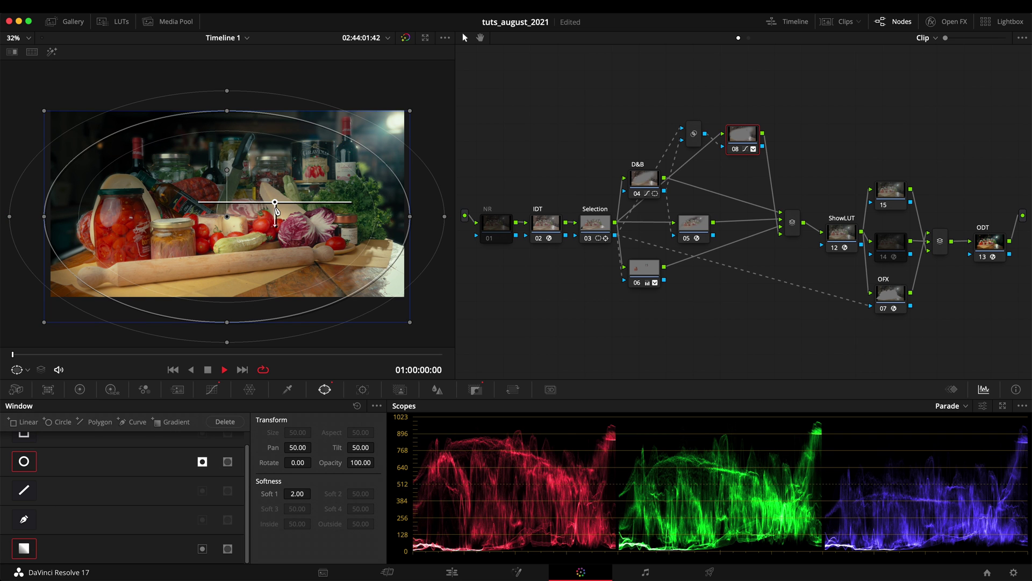
drag(275, 215, 261, 186)
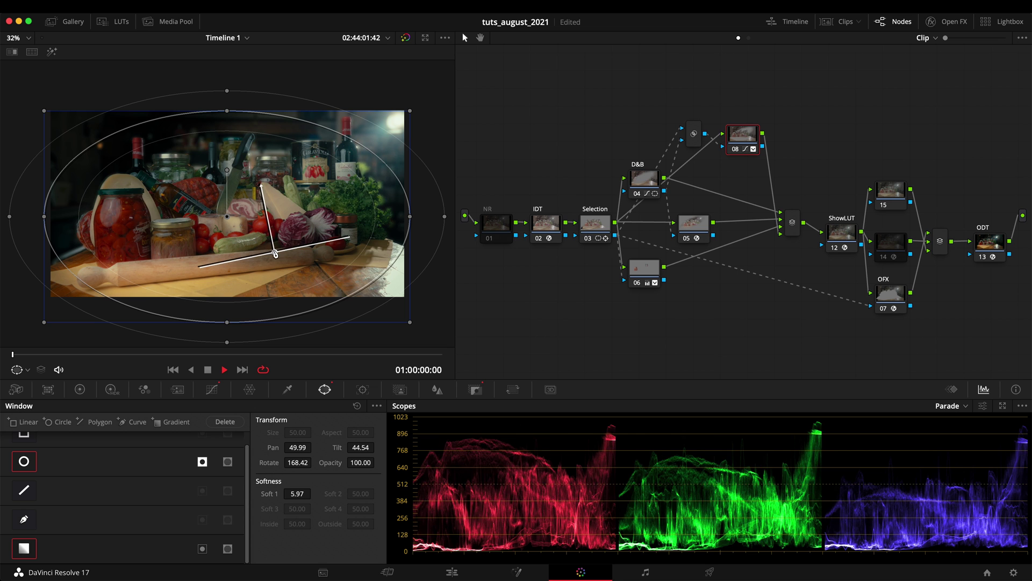
drag(274, 252, 302, 356)
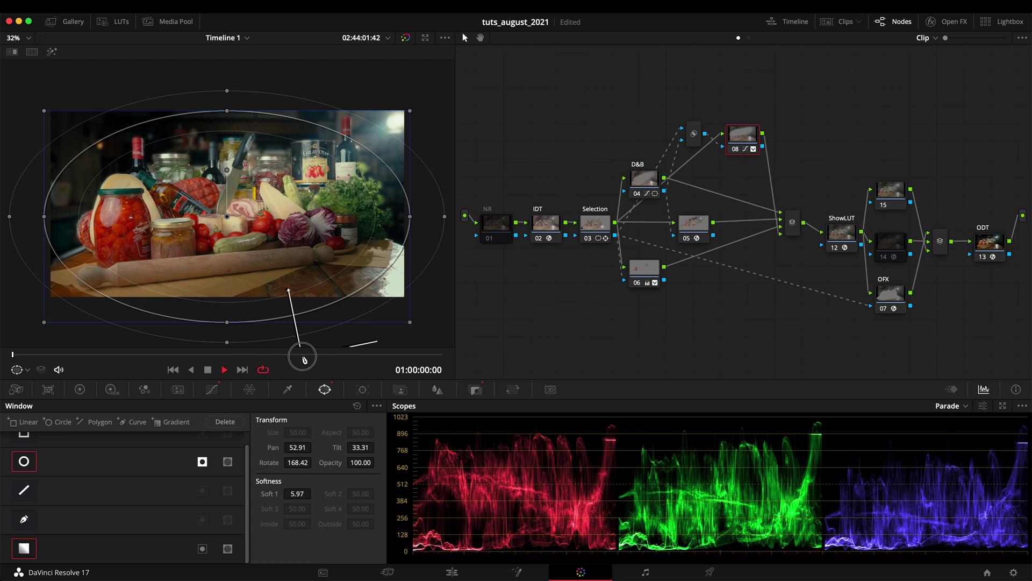
drag(290, 291, 287, 247)
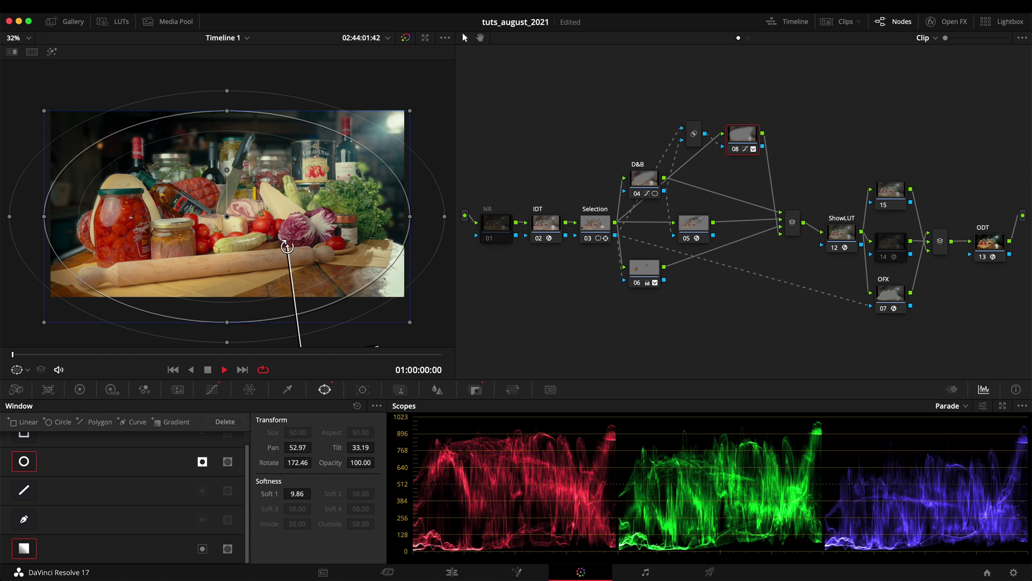
Compare the image with and without the gradient window, and adjust it to rotation 175.11 and softness 10.68.
click(24, 548)
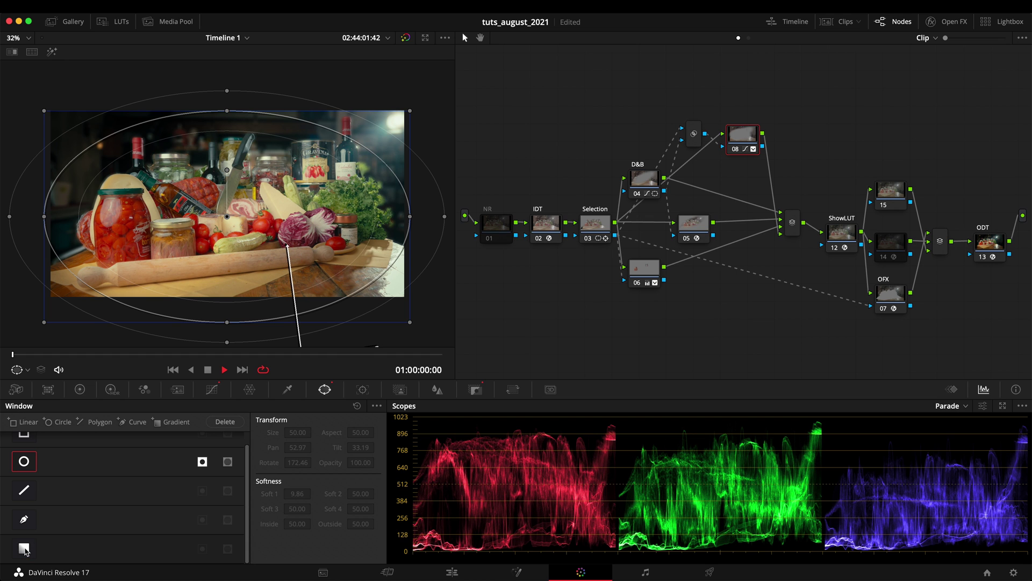
click(23, 548)
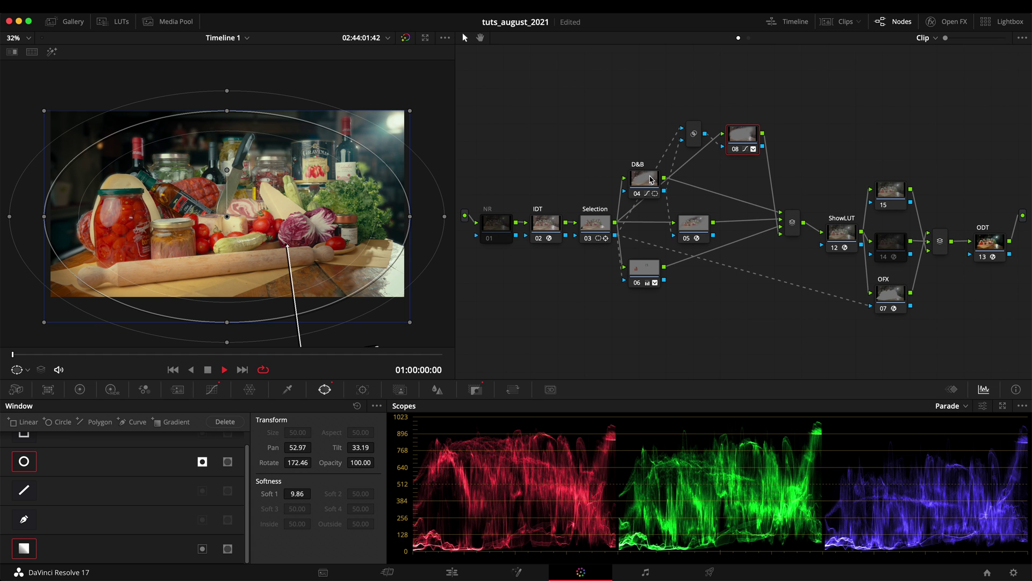
click(24, 548)
click(24, 548)
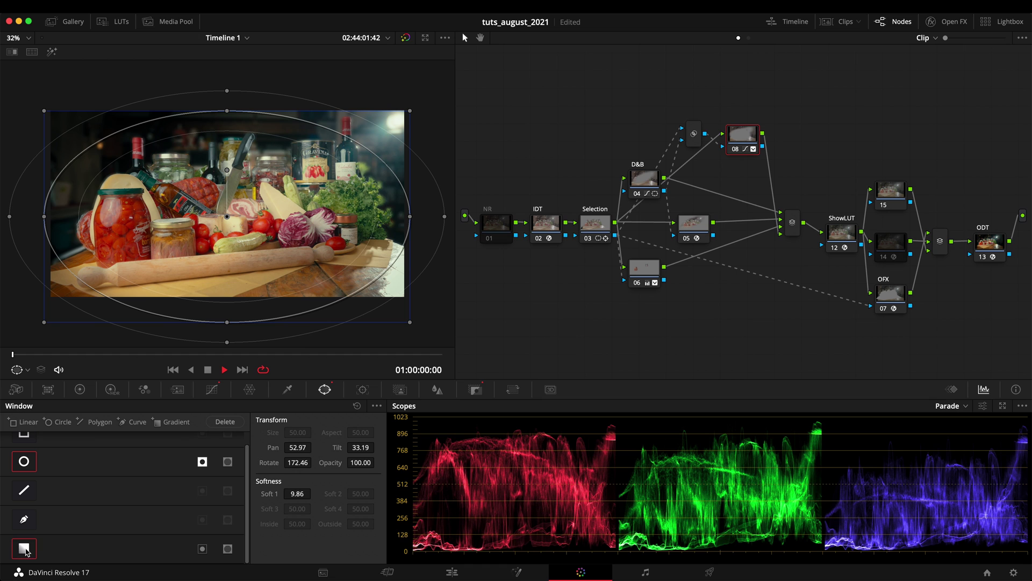
drag(288, 246, 292, 236)
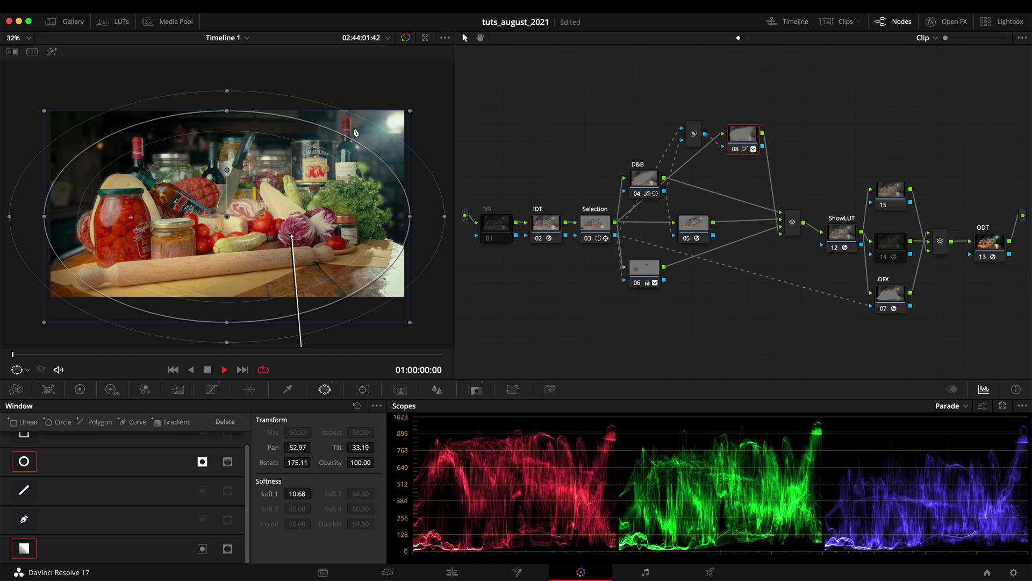
Add a serial node after node 08, raise its Mid/Detail slightly and set its blur radius to 0.48 on all channels.
scroll(296, 183, up, 3)
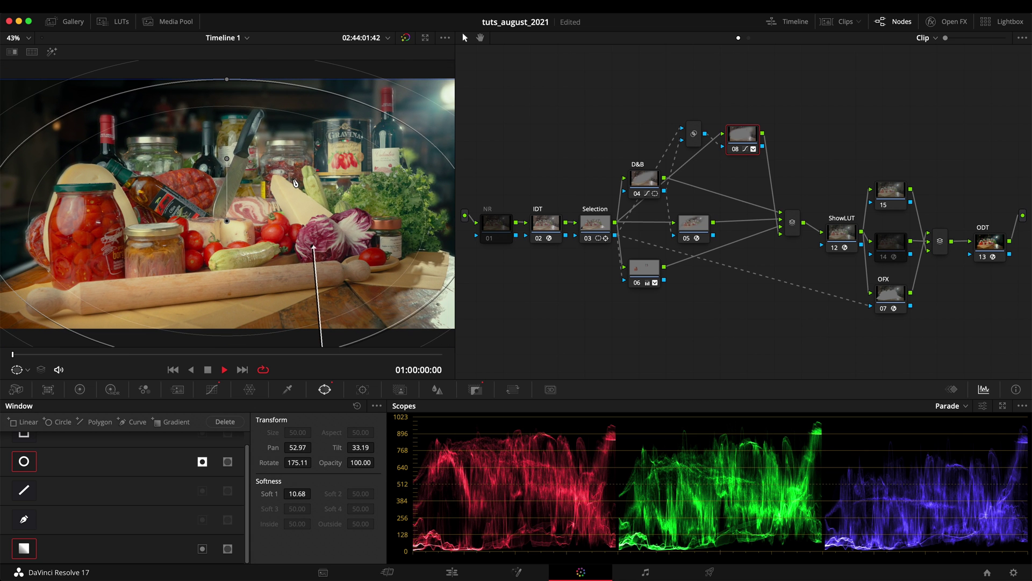
key(alt+s)
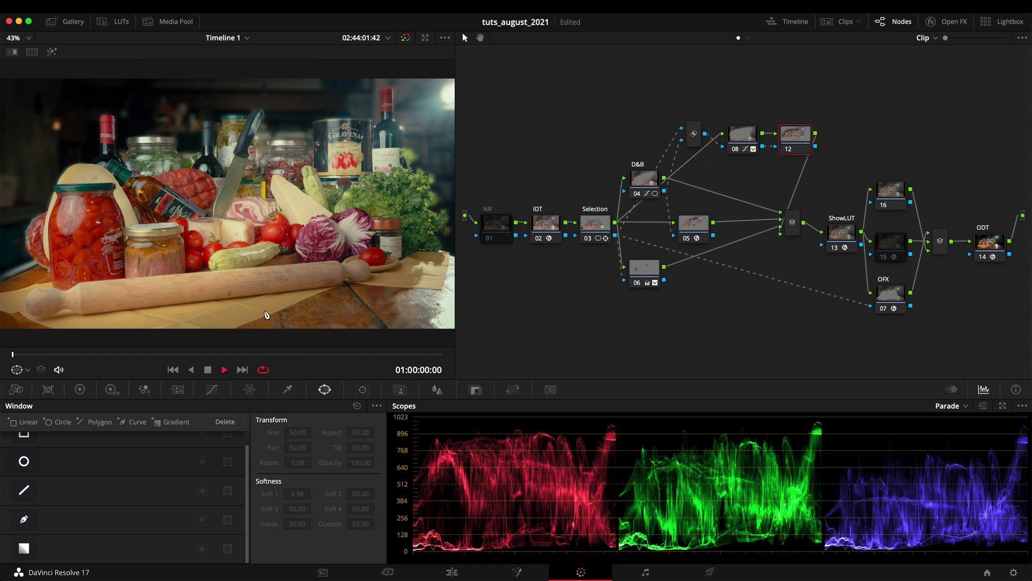
scroll(266, 315, down, 2)
click(79, 389)
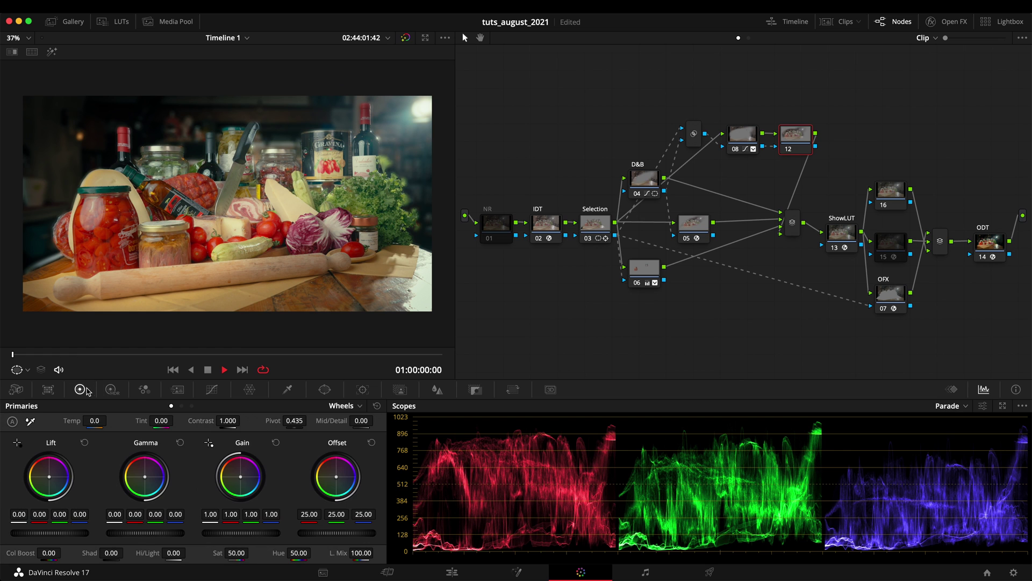
mouse_move(361, 420)
mouse_down()
mouse_move(391, 423)
mouse_move(368, 425)
mouse_up()
drag(368, 425, 372, 424)
click(438, 390)
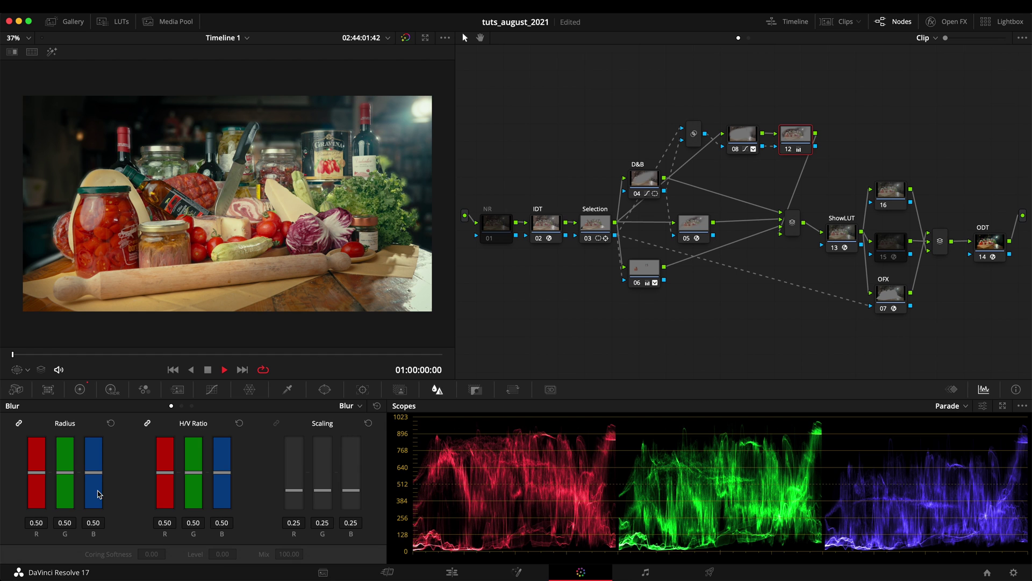
drag(98, 478, 99, 477)
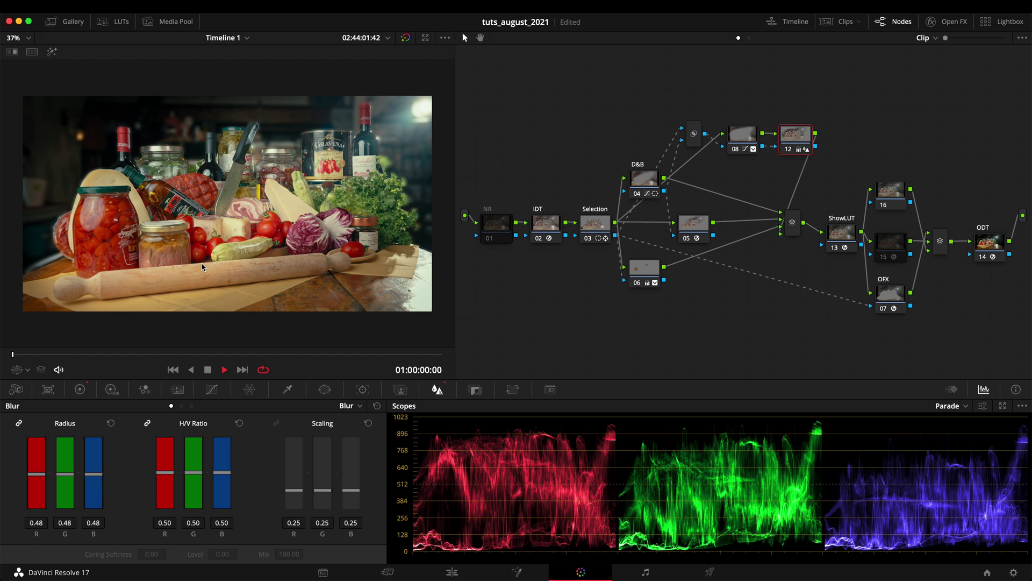
click(649, 275)
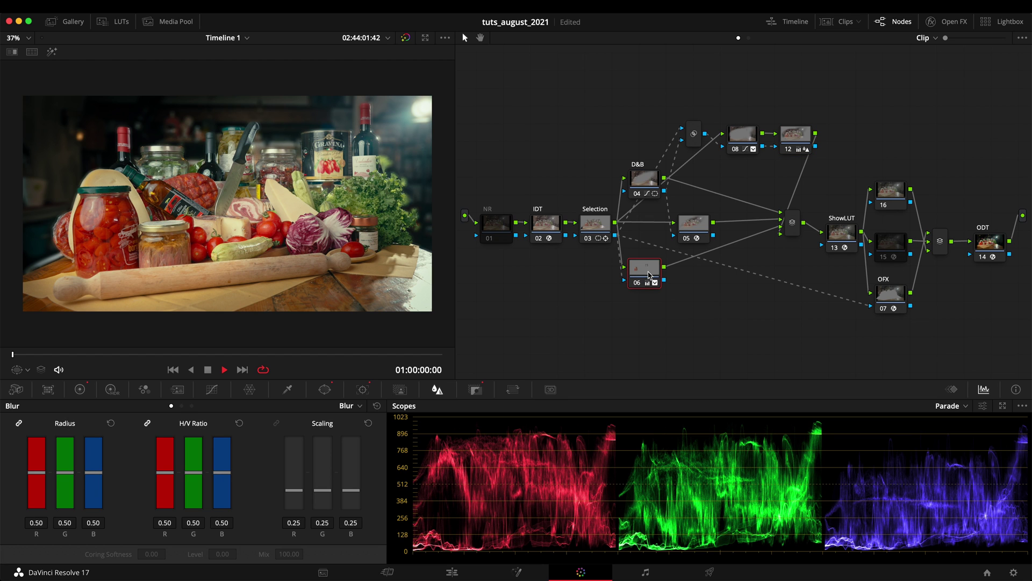
key(alt+p)
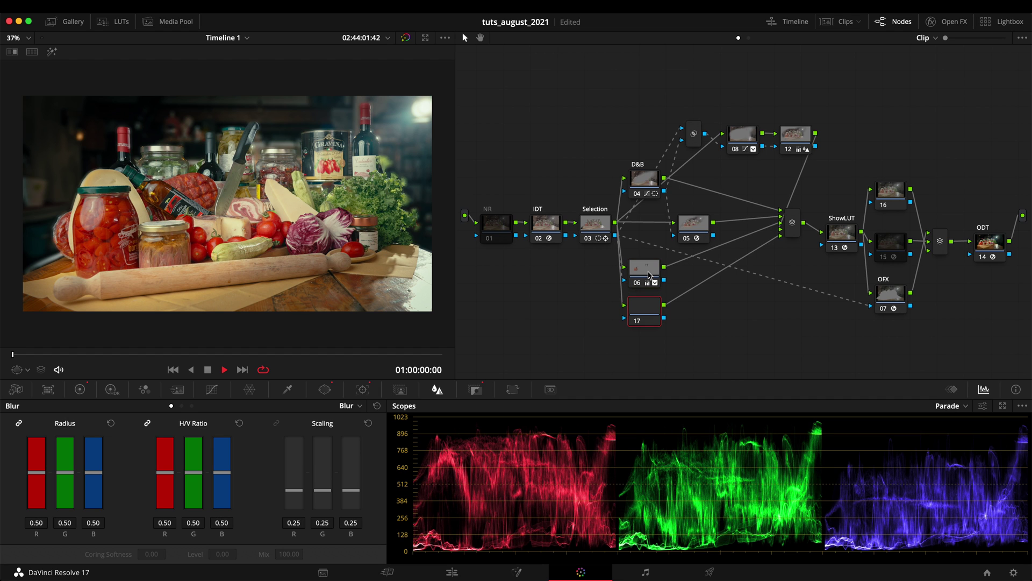
drag(646, 305, 647, 307)
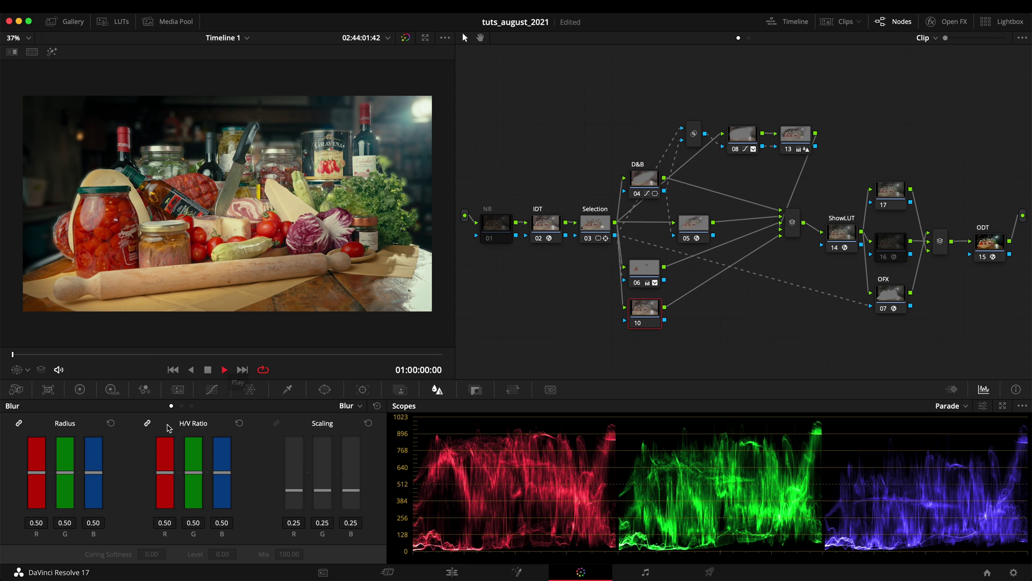
click(325, 389)
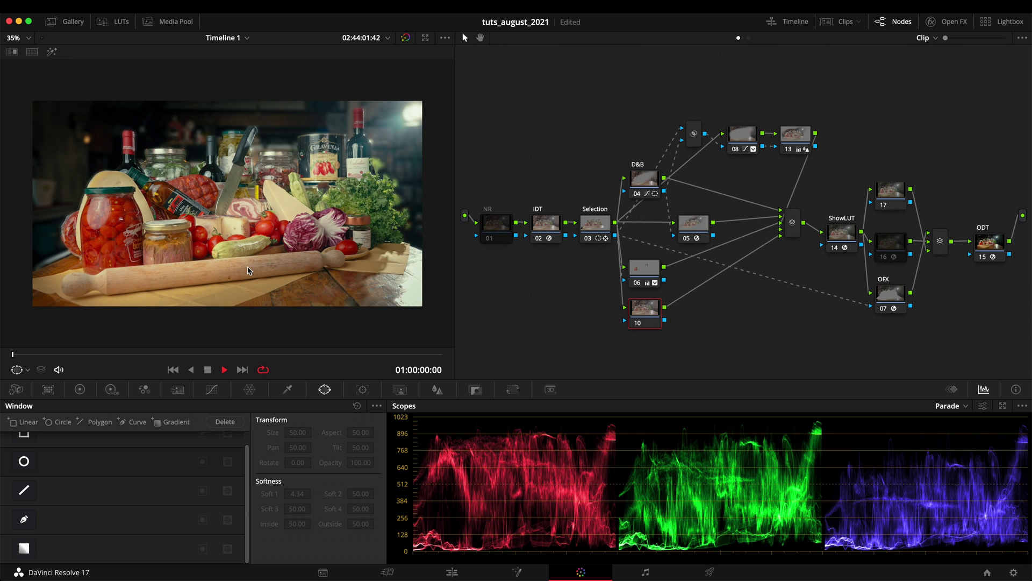
scroll(249, 269, up, 1)
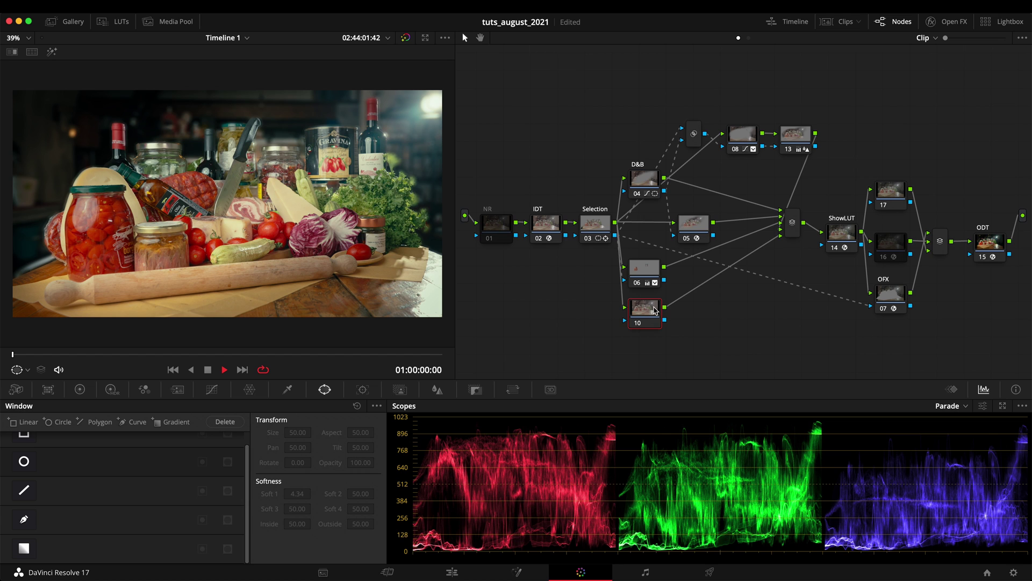
key(Delete)
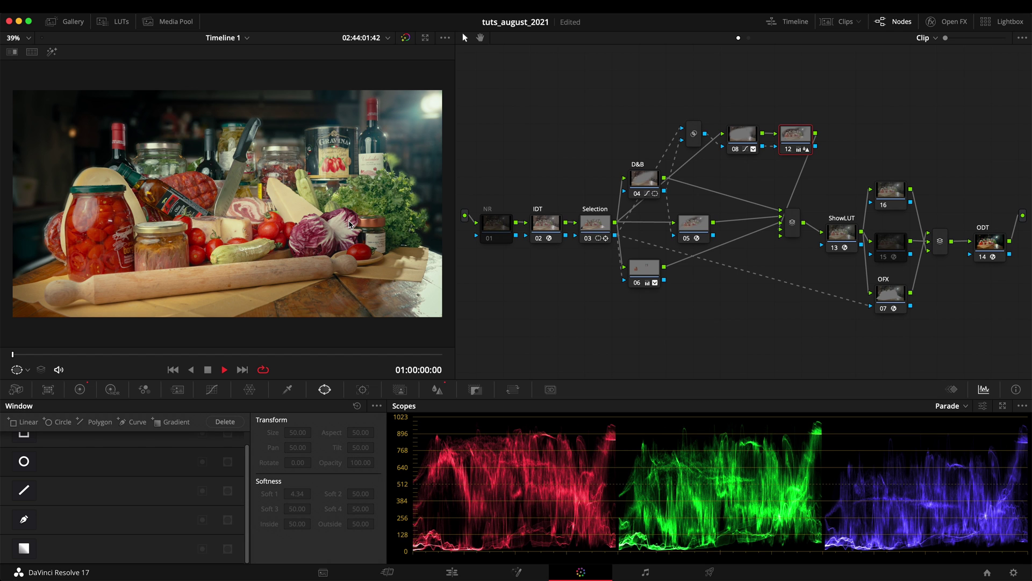
Compare the image with and without the parallel grading nodes between the Selection and ShowLUT nodes.
scroll(220, 241, down, 2)
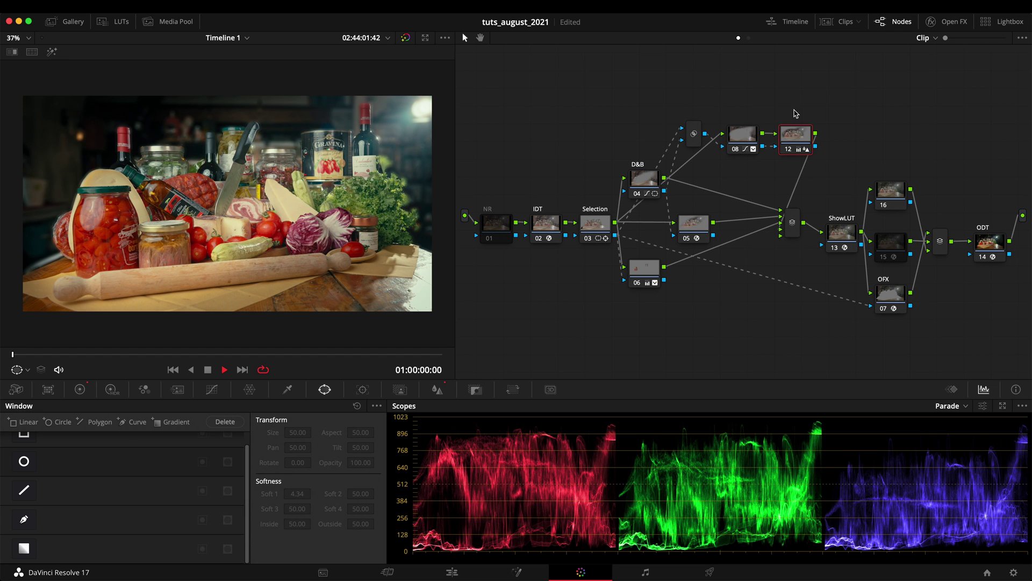
drag(795, 111, 636, 317)
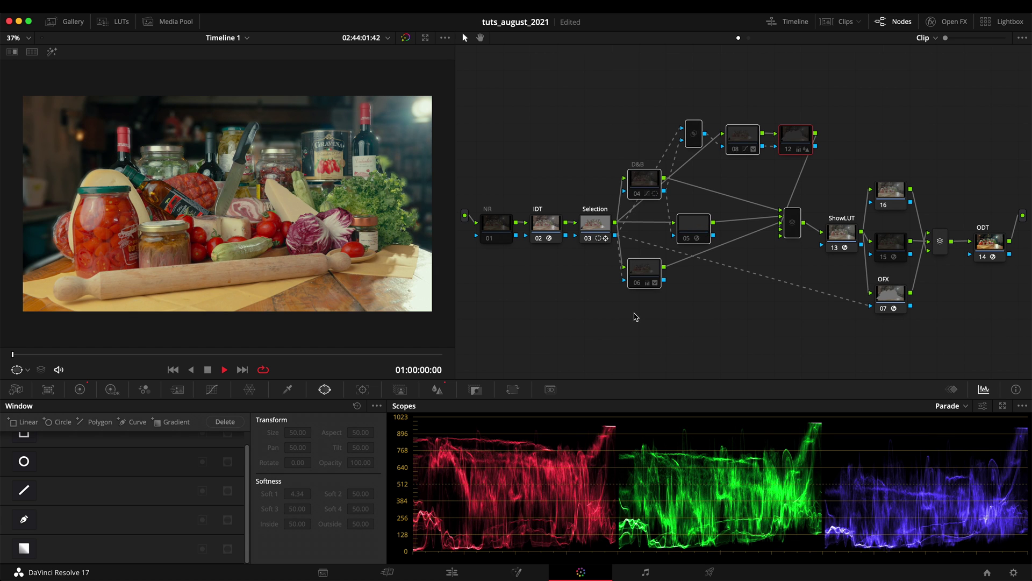
key(ctrl+d)
key(ctrl+d)
key(ctrl+d)
key(ctrl+d)
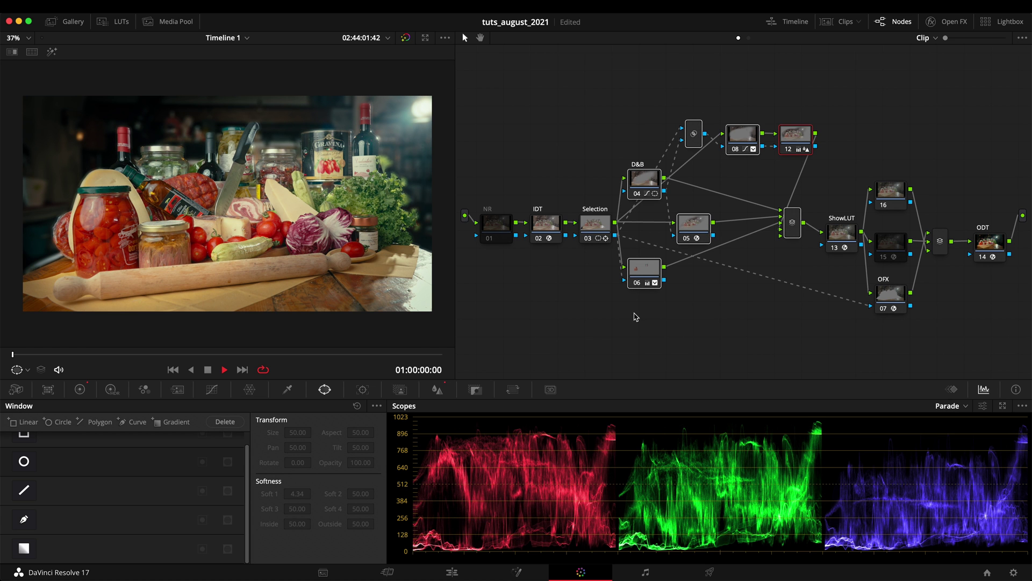
Reposition node 06 and the mixer before the ShowLUT node to tidy the node tree.
click(698, 325)
drag(652, 275, 672, 284)
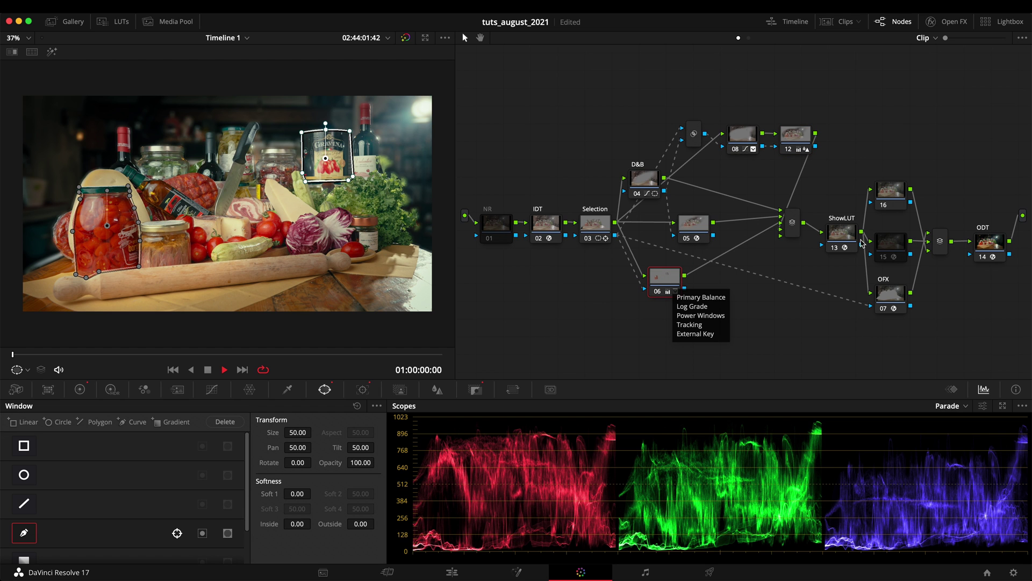
drag(793, 220, 764, 235)
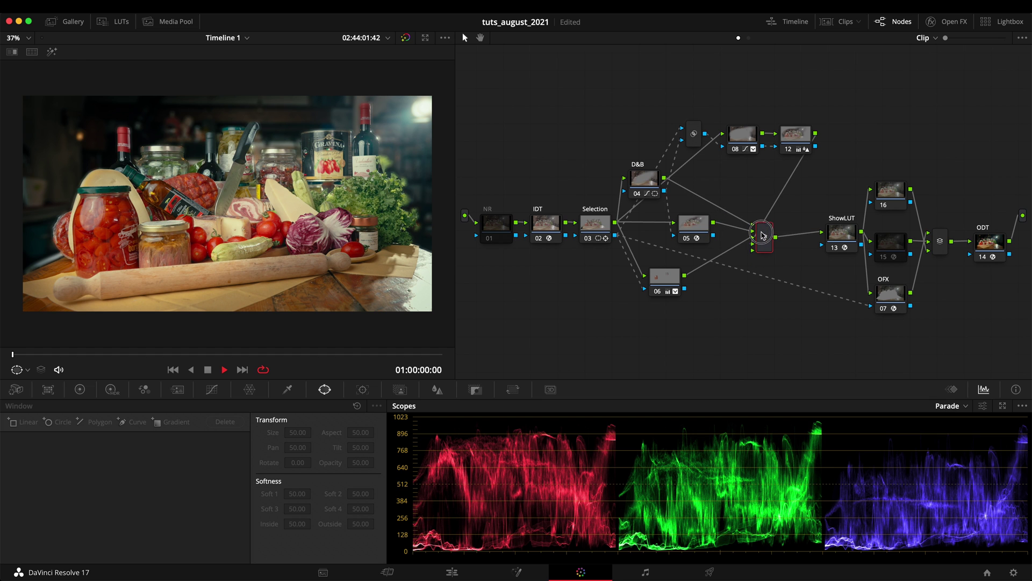
Enable node 15 and set its Glow effect's Shine Threshold to 0.569.
click(889, 249)
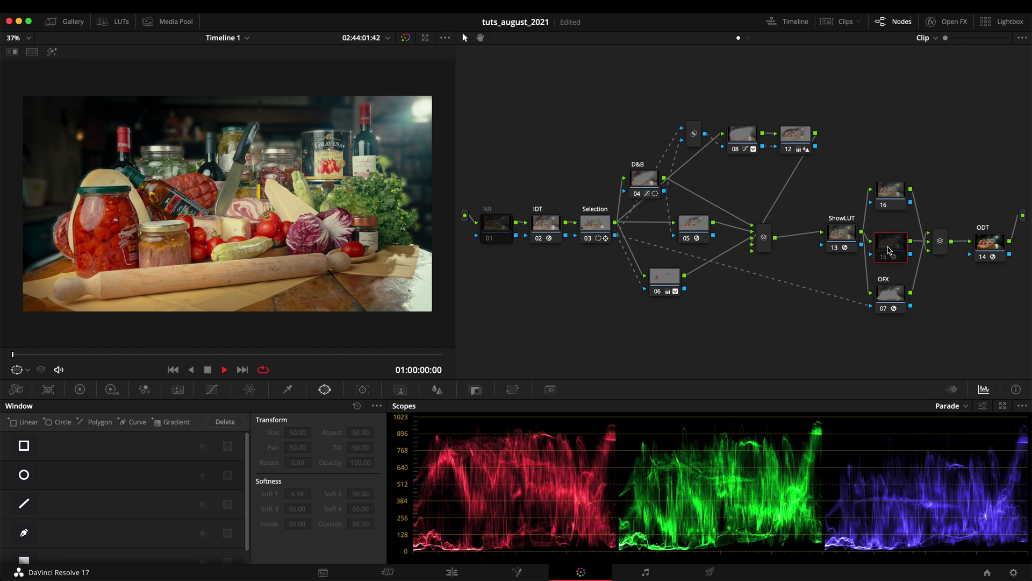
key(ctrl+d)
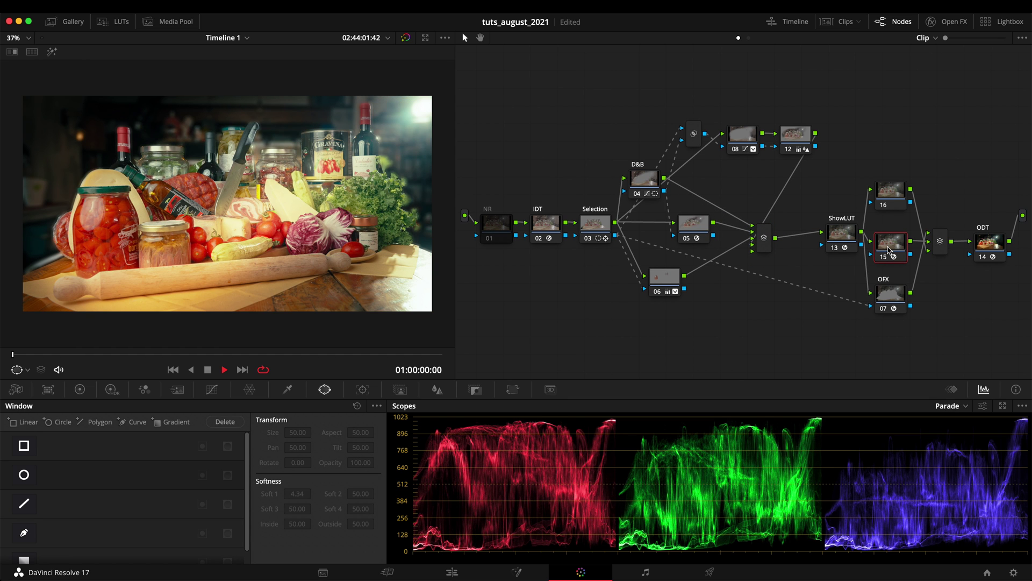
click(949, 21)
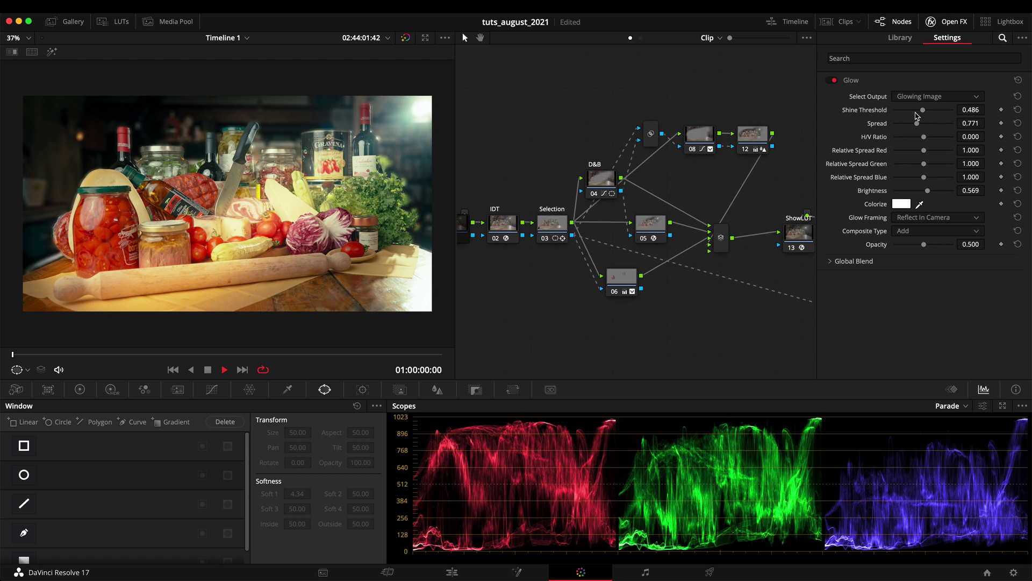
drag(929, 112, 928, 112)
click(949, 21)
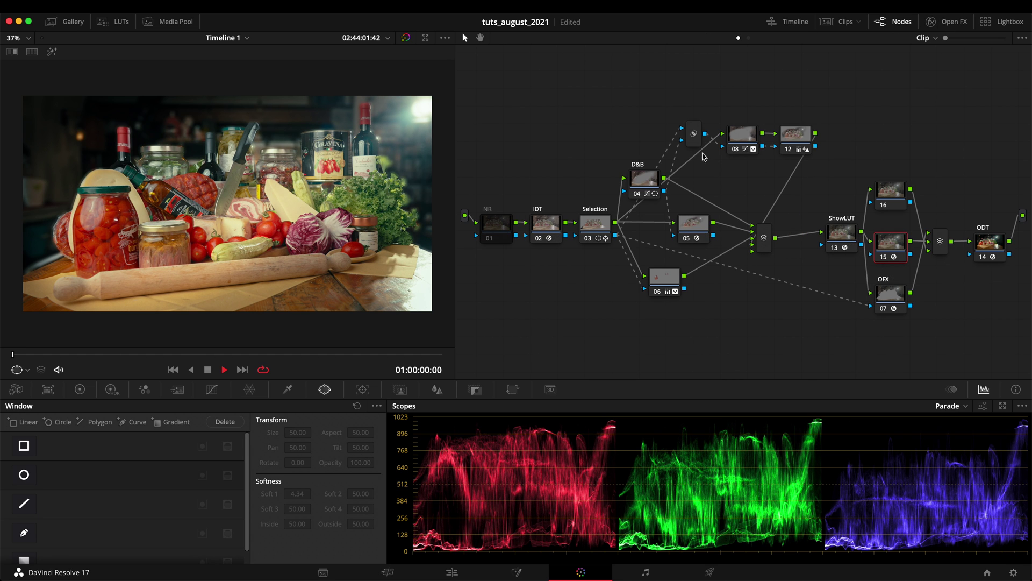
Check the D&B node's window and compare the image with and without node 15's glow.
click(647, 187)
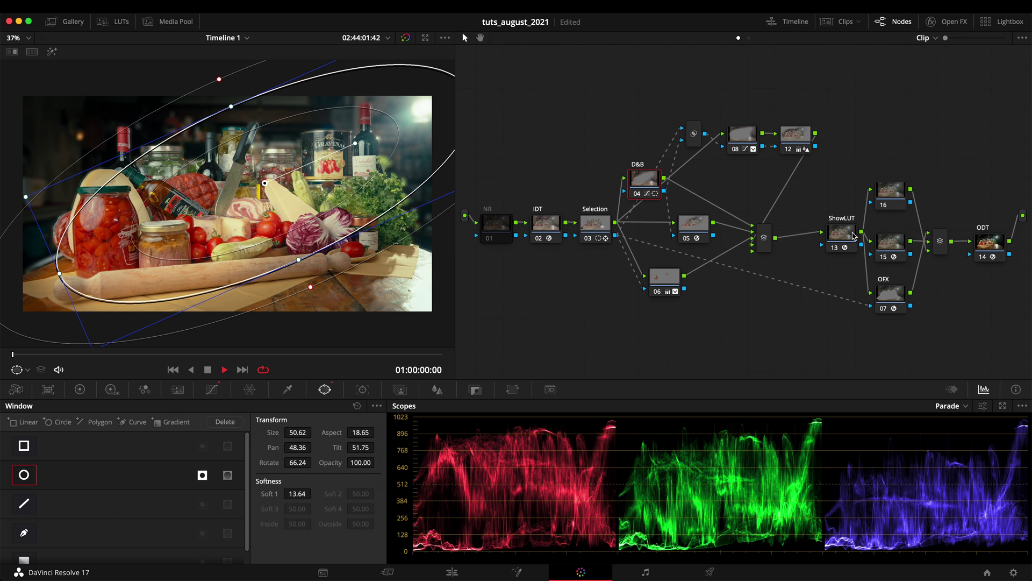
click(891, 247)
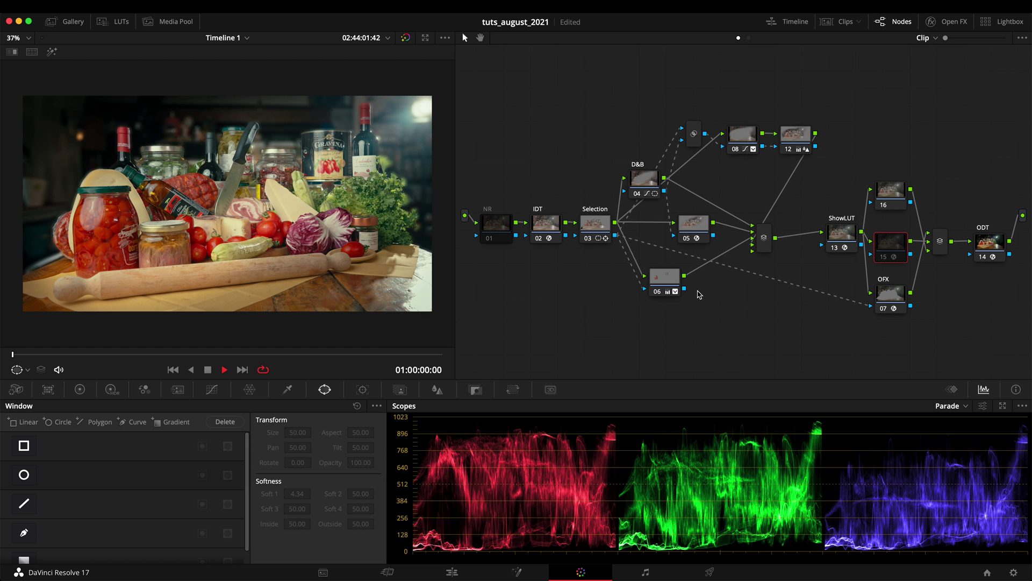
key(ctrl+d)
key(ctrl+d)
key(ctrl+d)
key(ctrl+d)
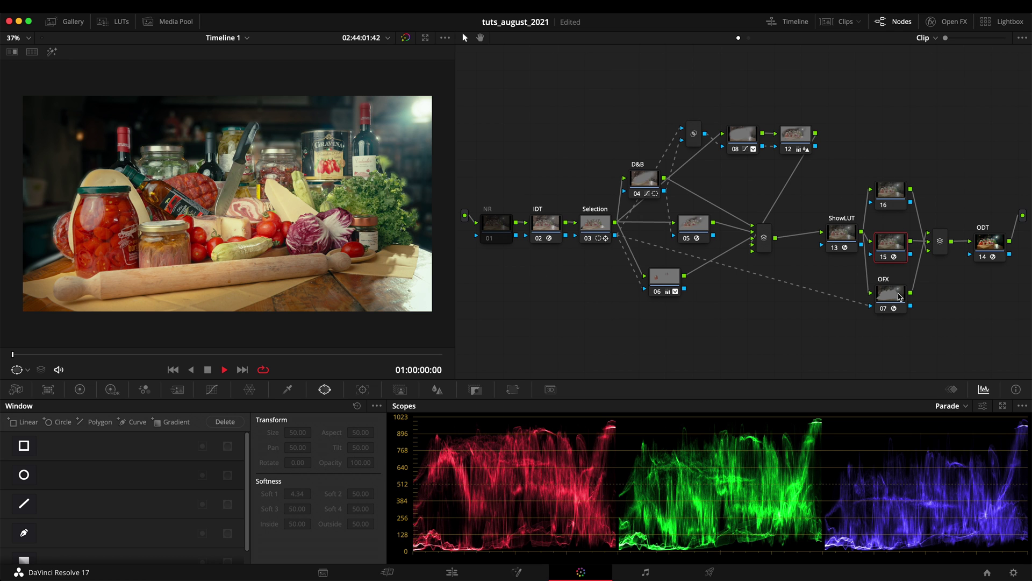
Review the Lens Blur settings of the OFX node.
click(883, 301)
click(956, 22)
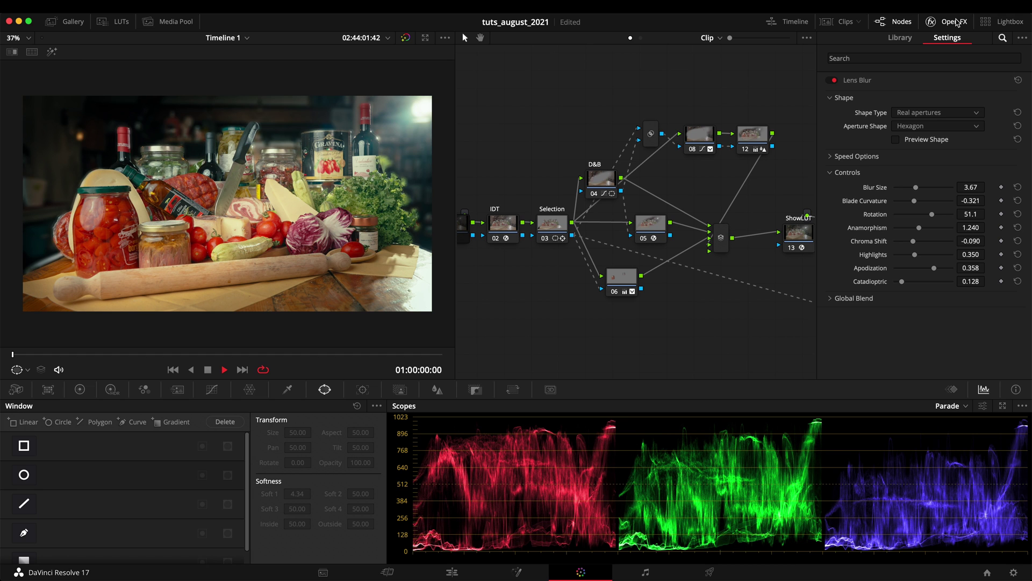
click(955, 22)
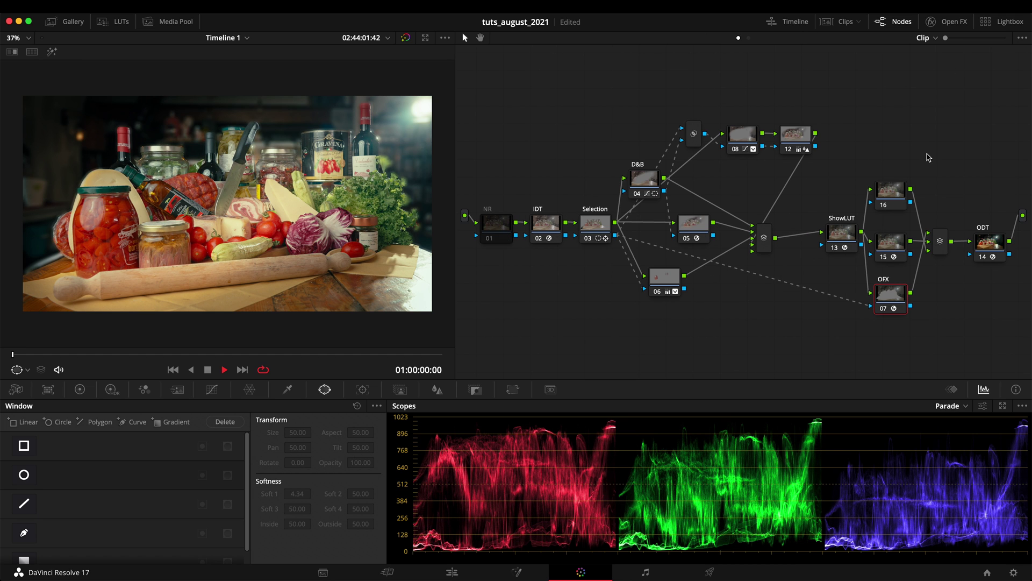
Add a parallel node below the OFX node and copy node 15's glow onto it.
drag(886, 296, 888, 296)
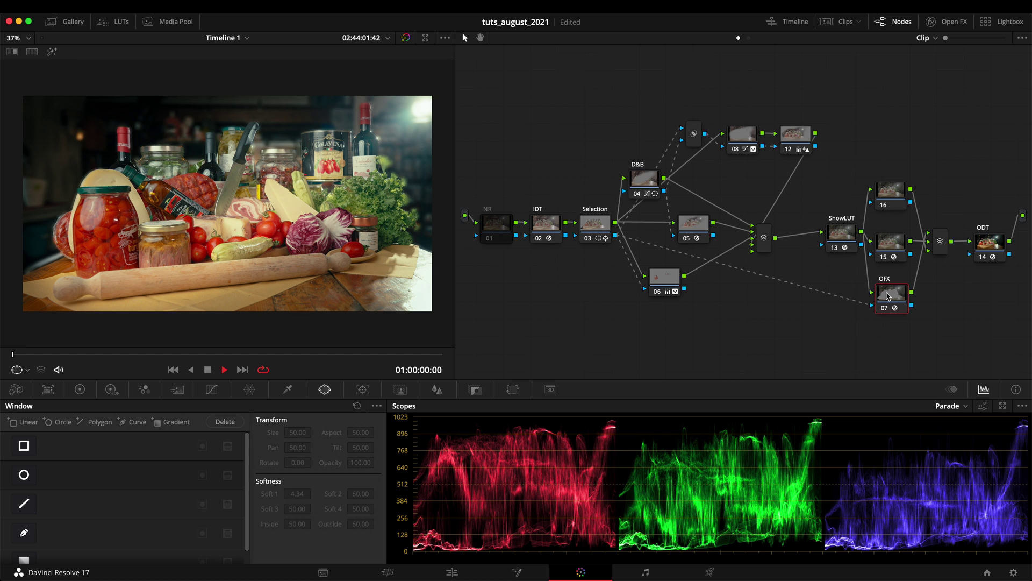
key(alt+p)
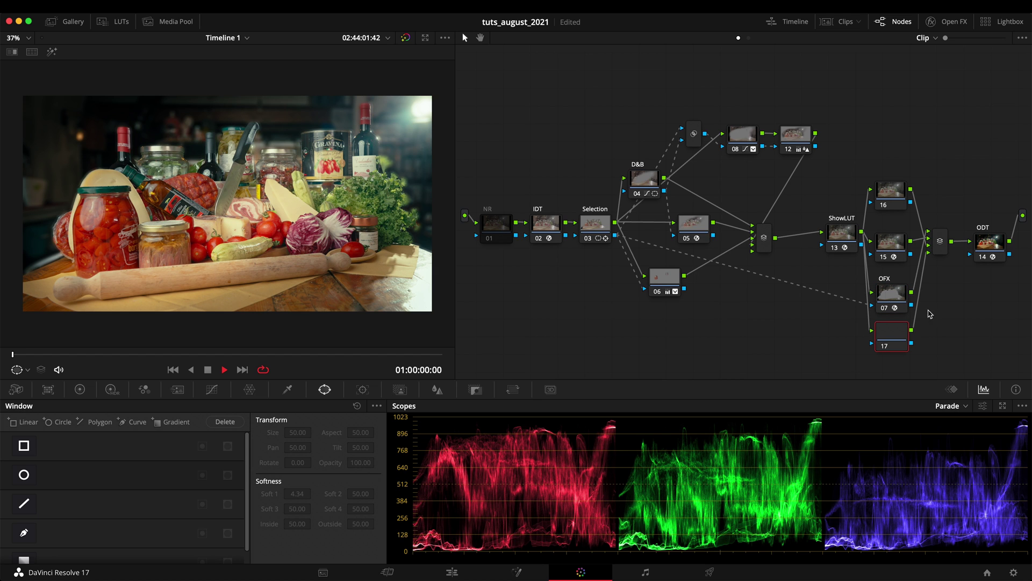
click(890, 247)
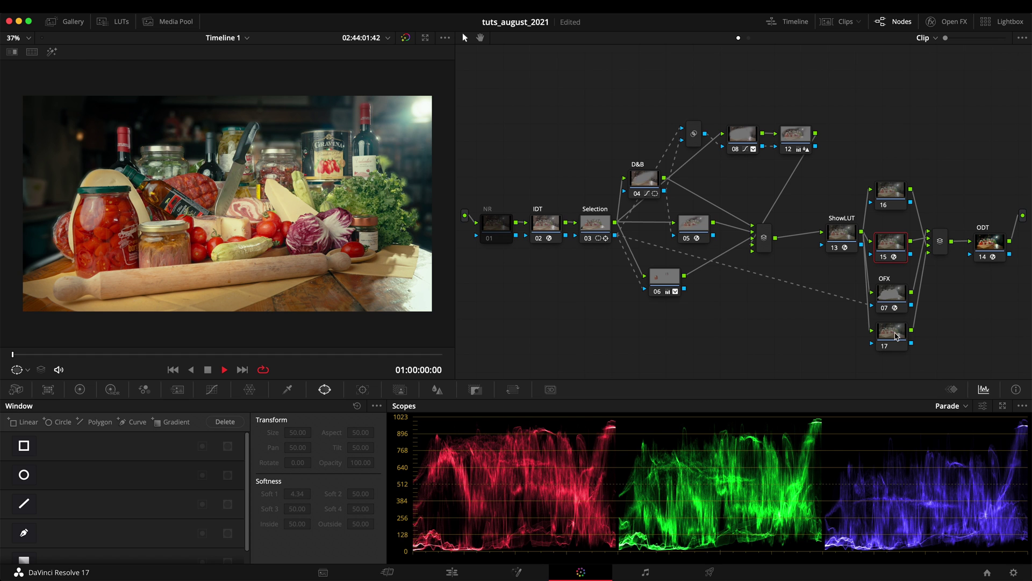
click(896, 336)
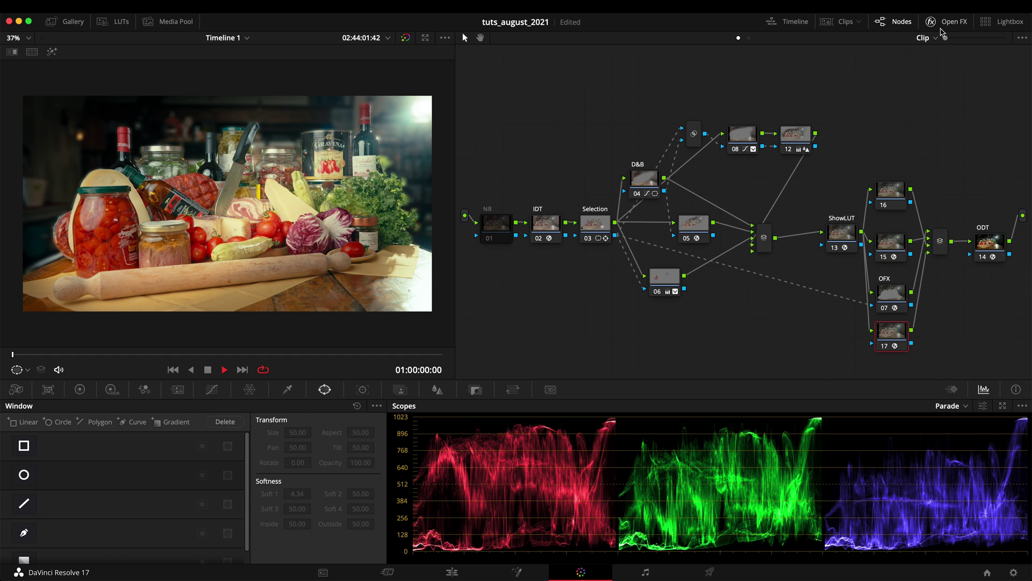
Set node 17's Glow Shine Threshold to 0.229 and Spread to 0.807.
click(932, 22)
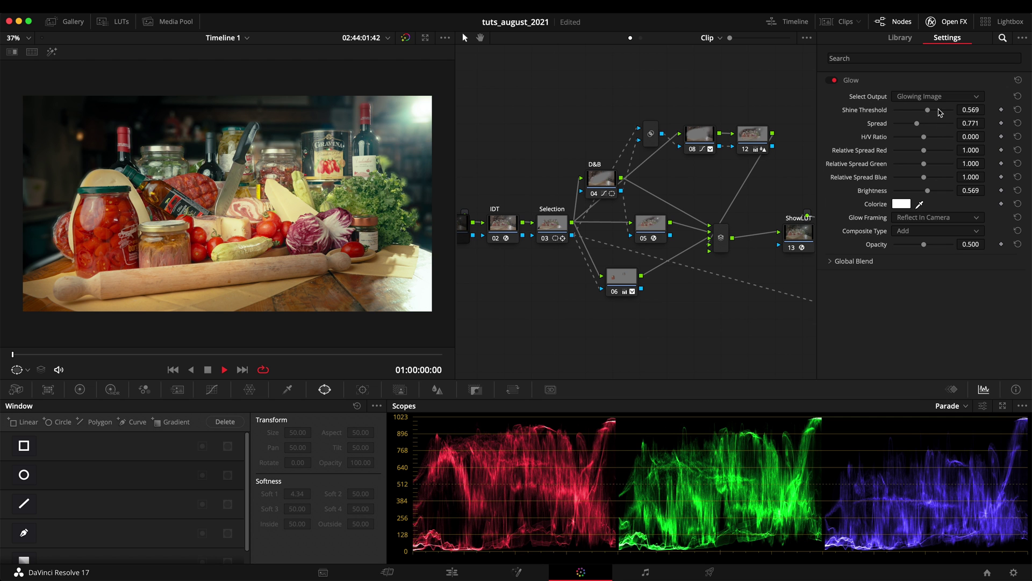
click(906, 109)
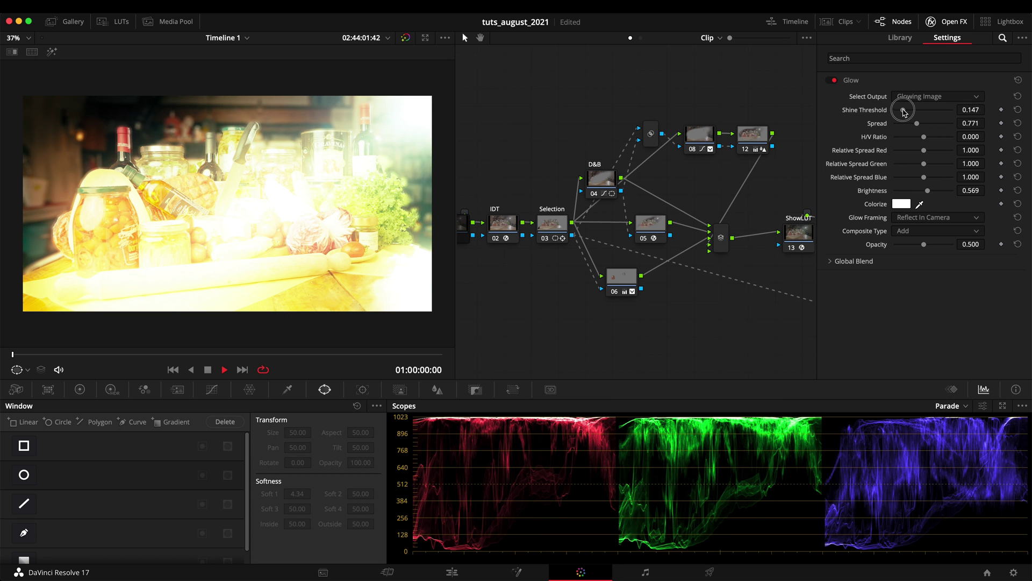
click(923, 124)
drag(924, 125, 919, 126)
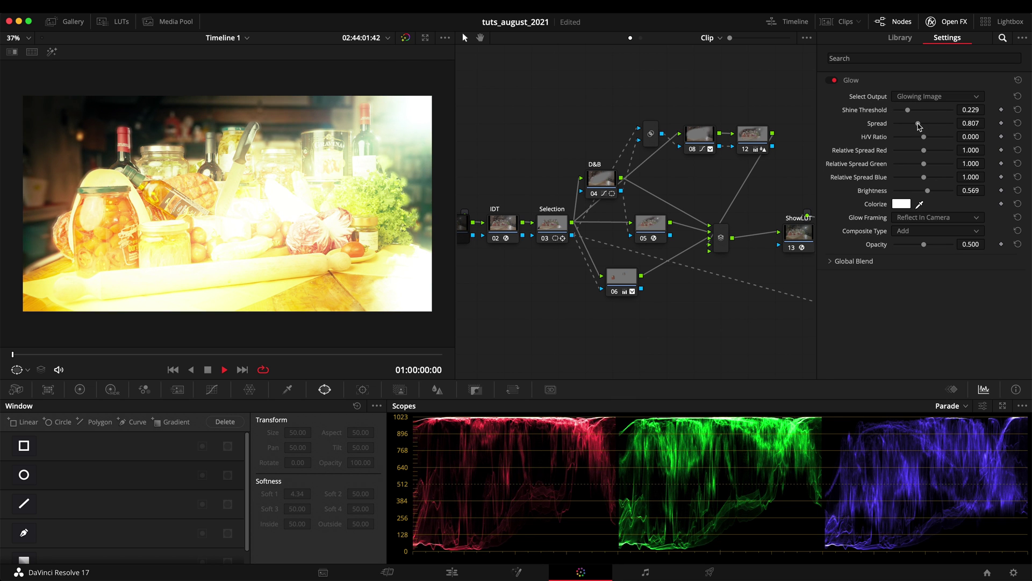
Add a circle window to node 17 over the dark upper-left background, with size 9.70, pan 31.15 and tilt 56.16.
click(23, 474)
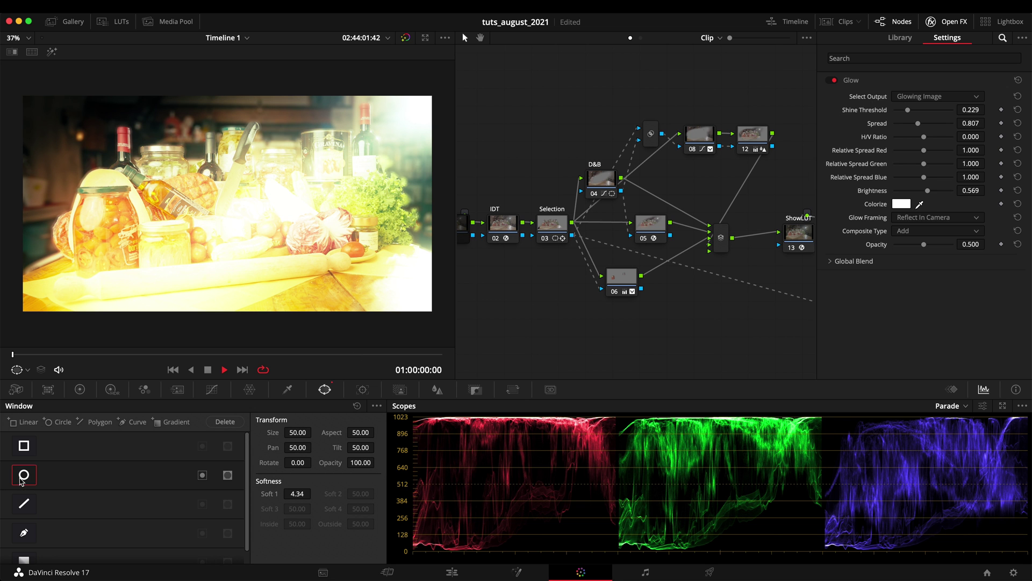
drag(192, 224, 46, 157)
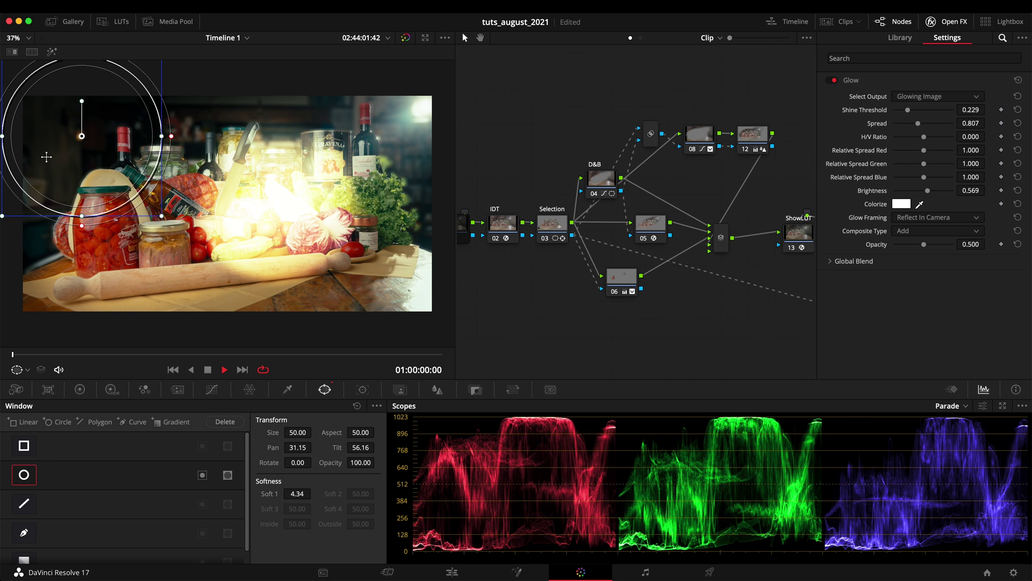
drag(299, 430, 1, 401)
drag(303, 432, 5, 441)
drag(306, 433, 43, 450)
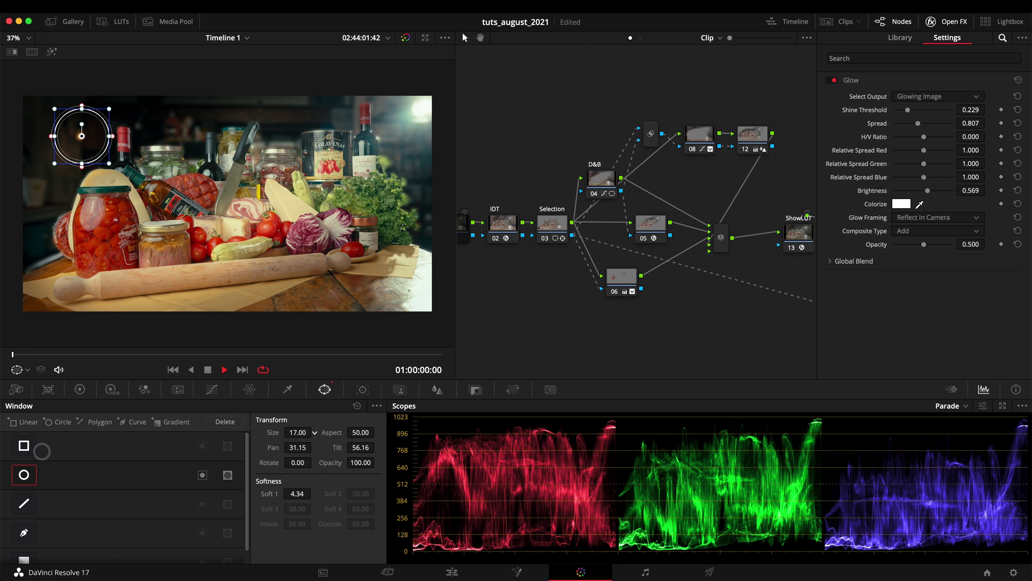
drag(301, 432, 102, 458)
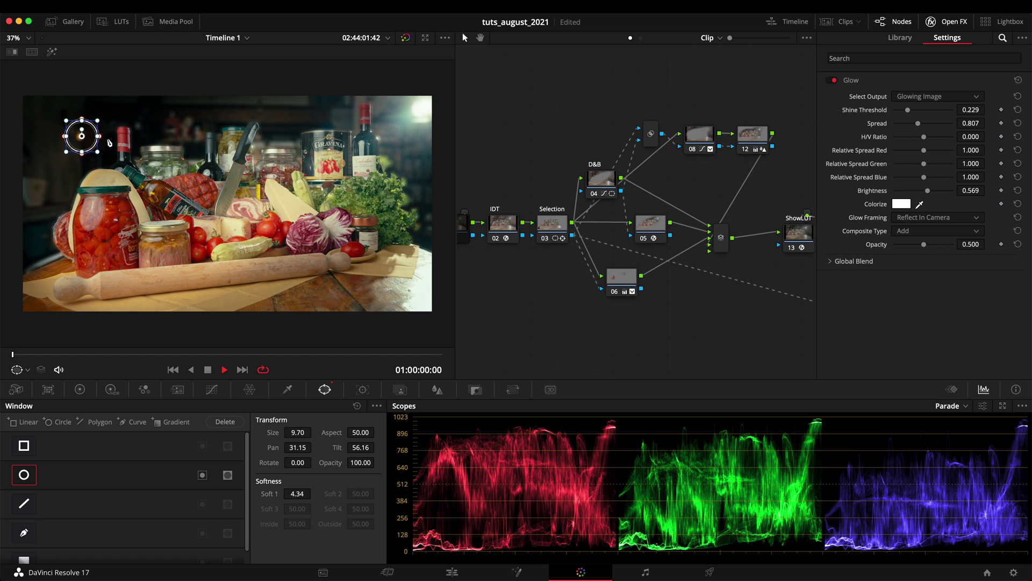
Set the circle window's pan to 31.00 and softness to 17.04, and node 17's Glow to Shine Threshold 0.156 and Brightness 0.679.
drag(99, 136, 86, 145)
drag(907, 109, 905, 113)
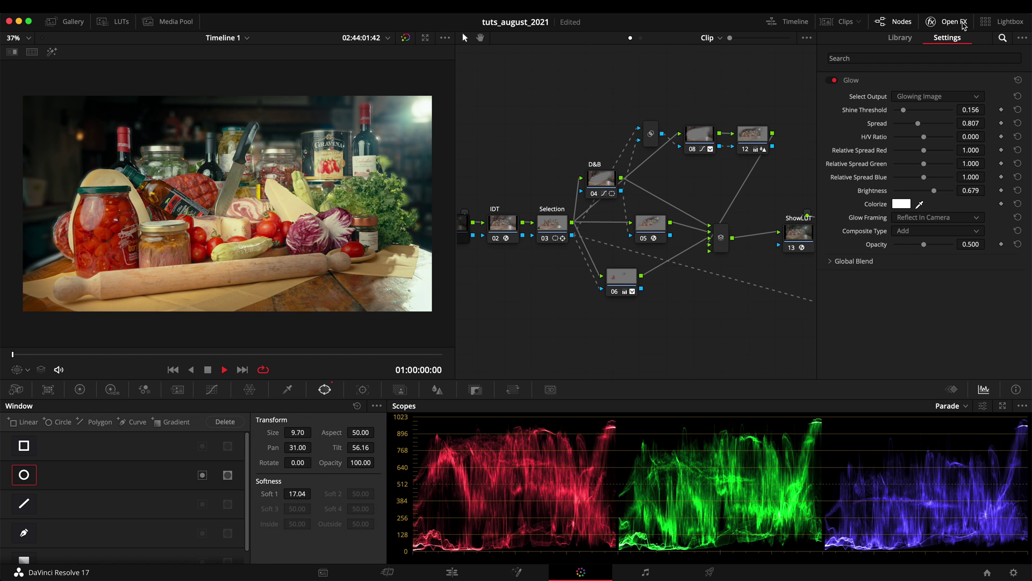
click(964, 25)
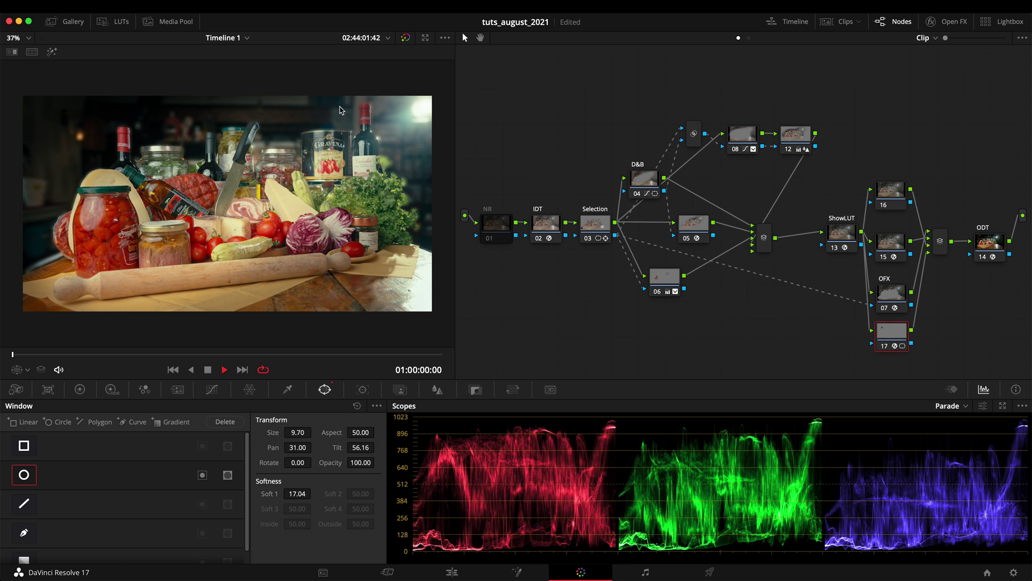
Examine the graded image both up close and at full-frame size.
scroll(320, 114, up, 2)
scroll(320, 114, down, 3)
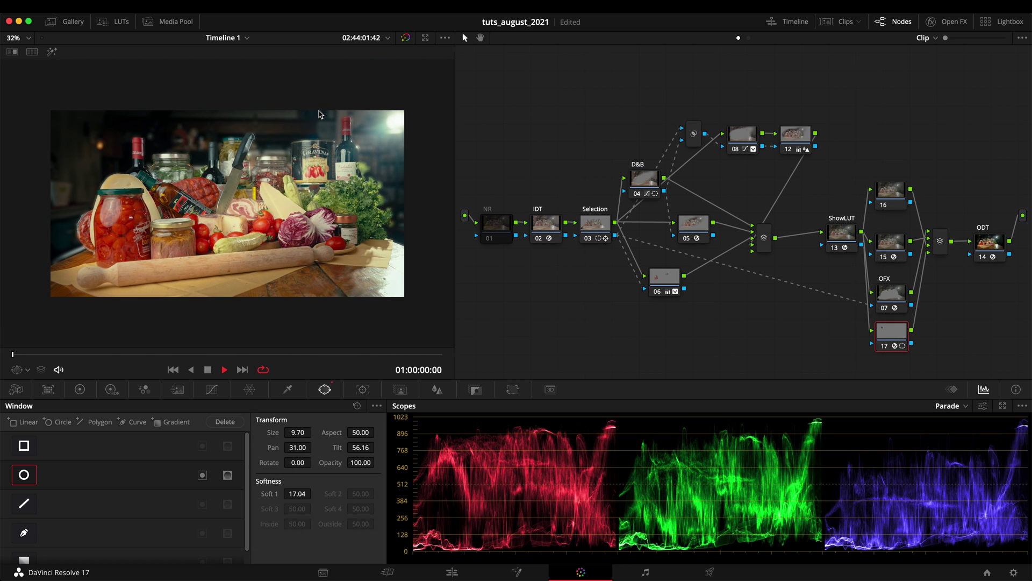
scroll(320, 114, up, 3)
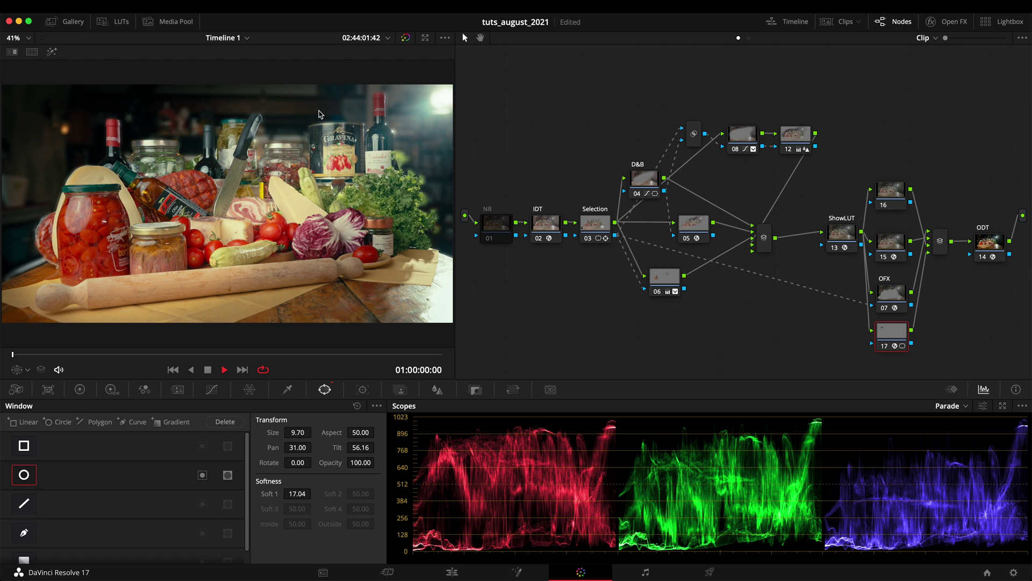
scroll(182, 221, up, 2)
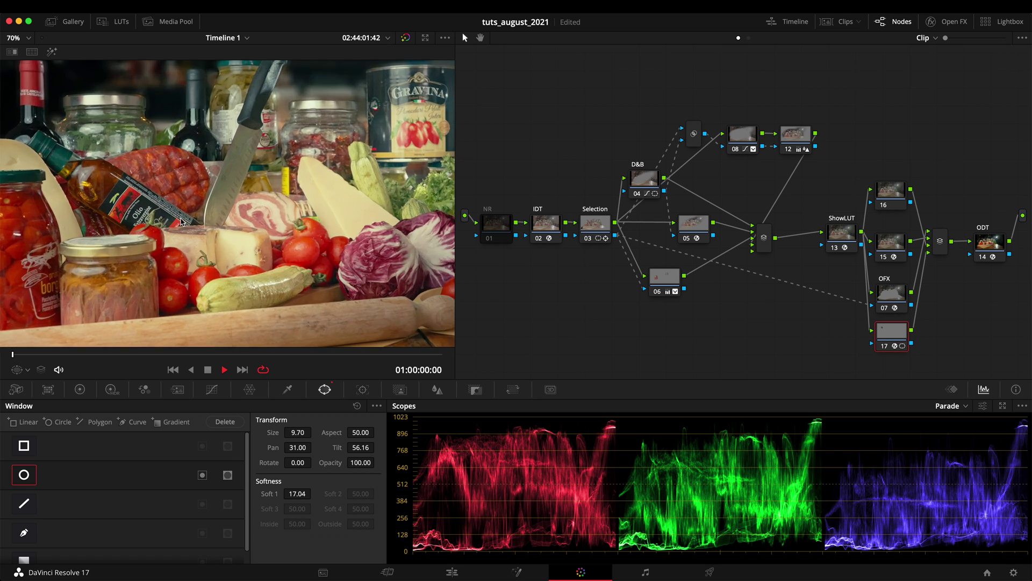
scroll(182, 221, down, 3)
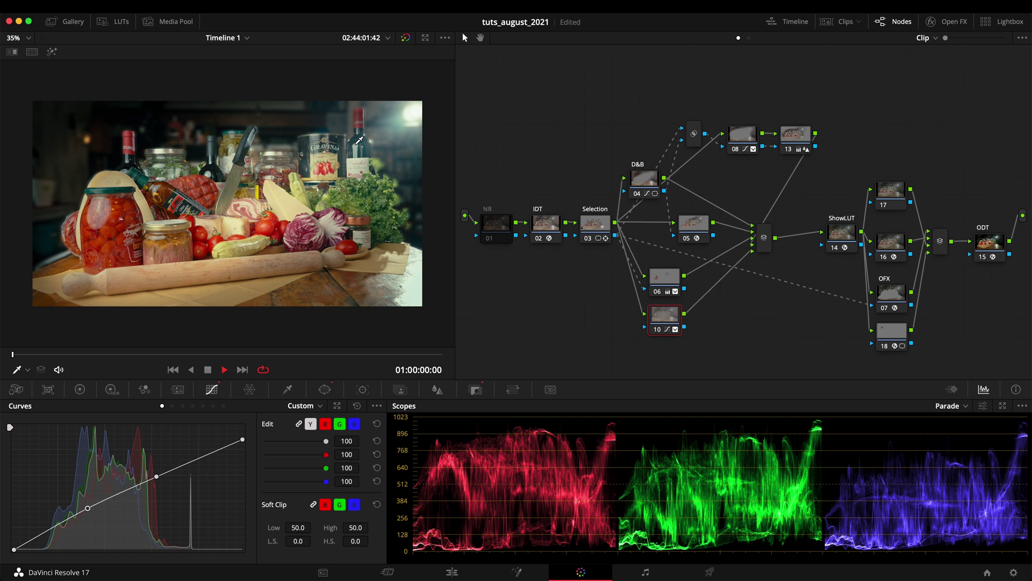
Set the Shine Threshold of node 16's Glow effect to 0.550.
click(899, 237)
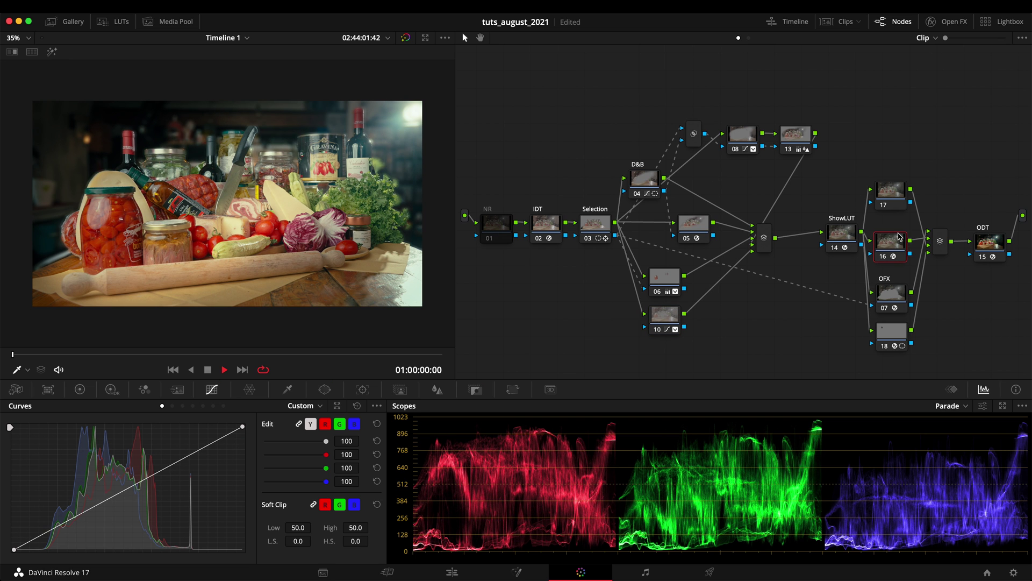
click(952, 22)
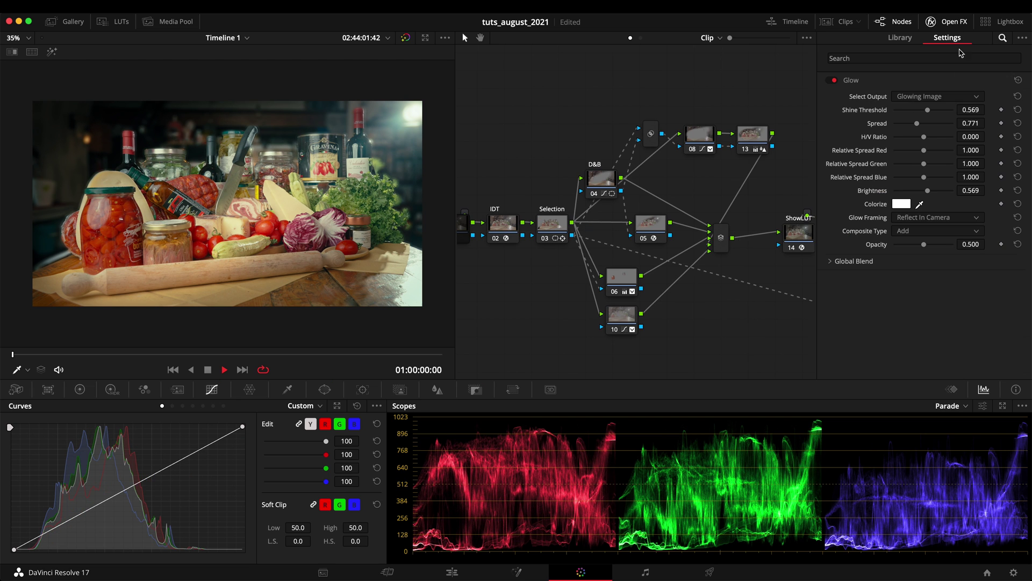
click(929, 110)
drag(930, 112, 927, 113)
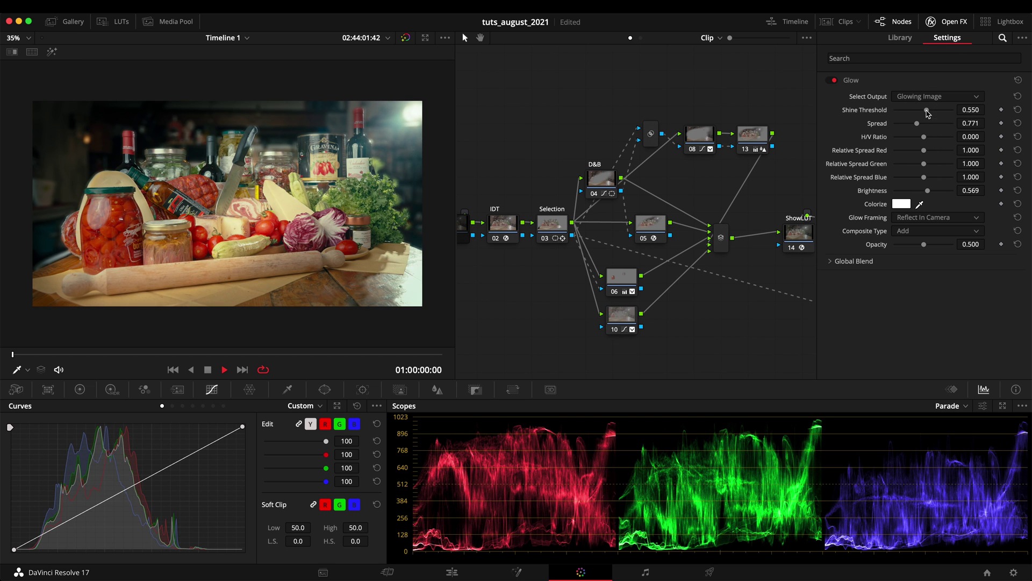
click(931, 25)
Clean up the node graph and reposition ODT beside the last layer mixer, OFX node 07 lower, and the Key Mixer nearer Selection.
right_click(855, 131)
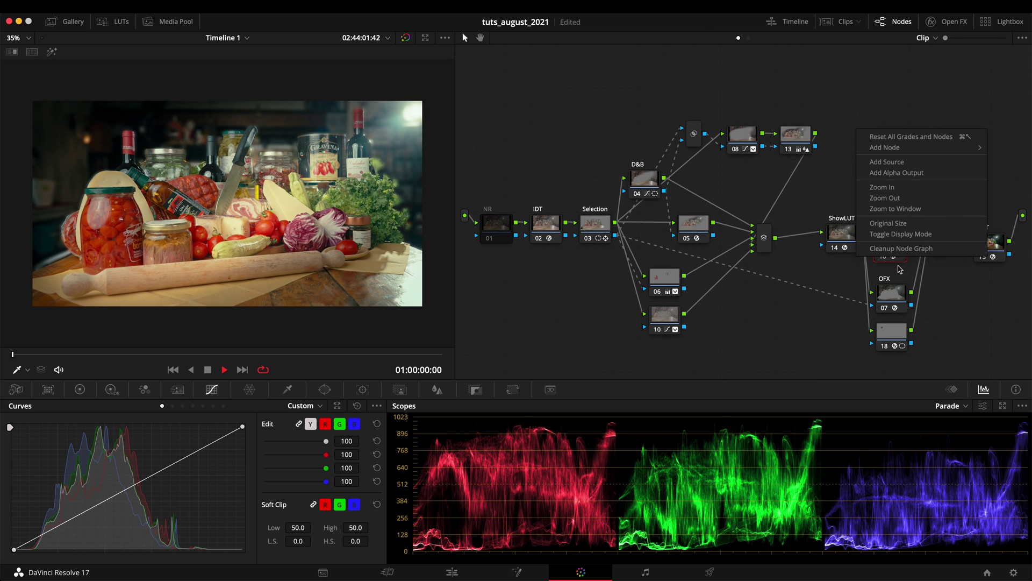
click(908, 249)
drag(489, 316, 986, 237)
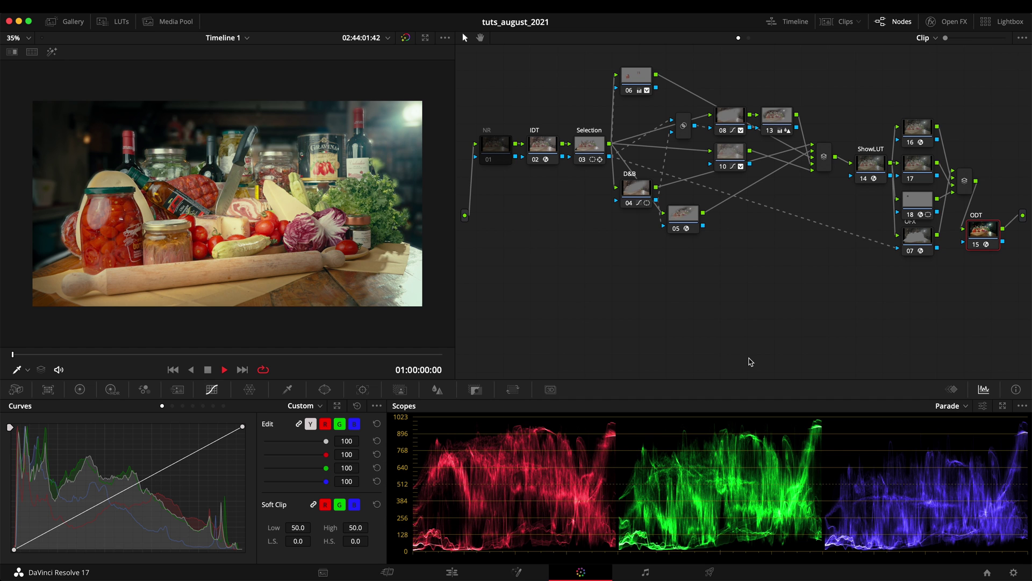
drag(921, 245, 922, 253)
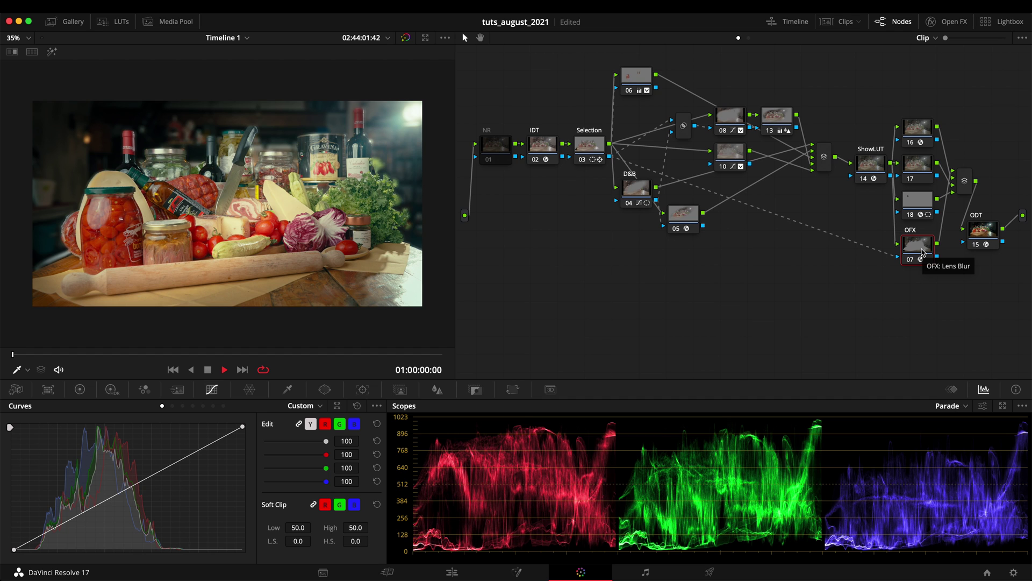
drag(685, 136, 673, 143)
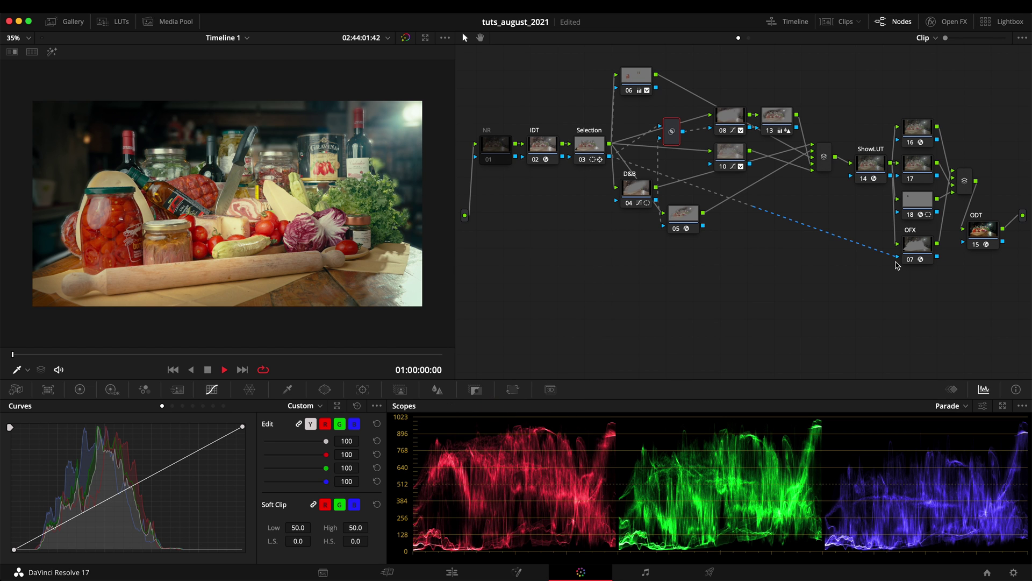
Move all nodes except node 06 down together from the NR node, and lower node 06 closer to the tree.
drag(991, 95, 518, 253)
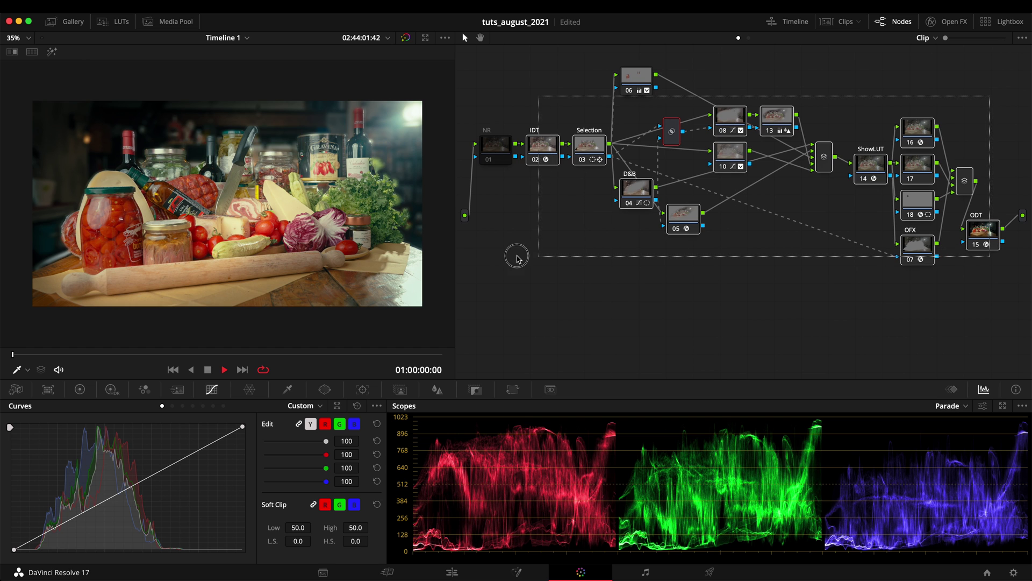
click(495, 148)
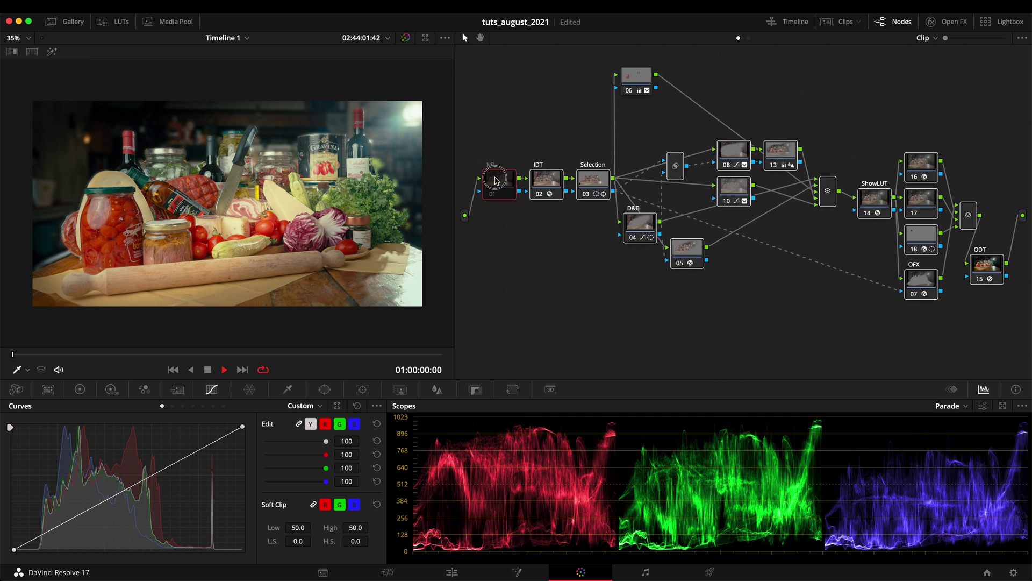
drag(640, 85, 644, 128)
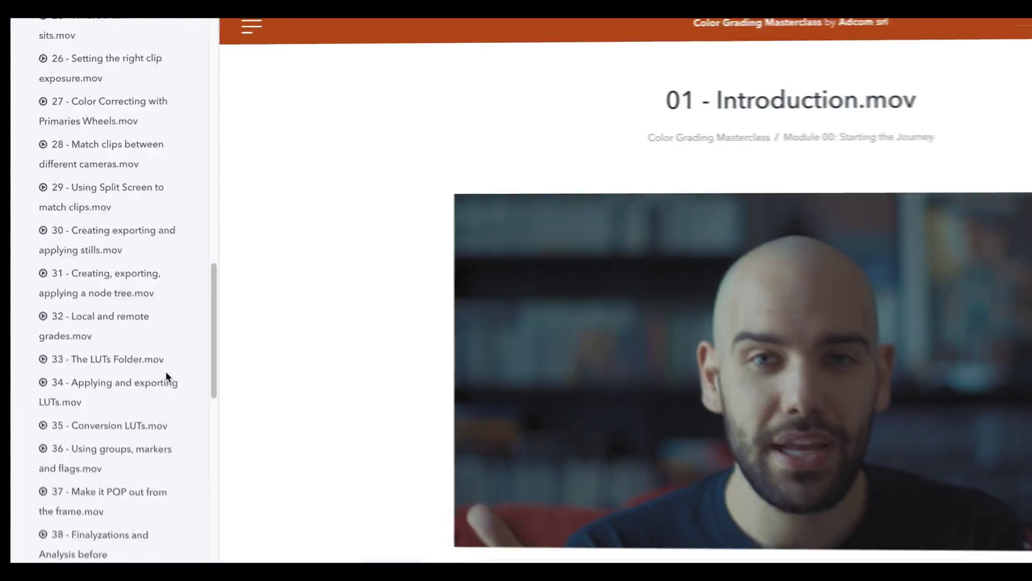
scroll(166, 375, down, 10)
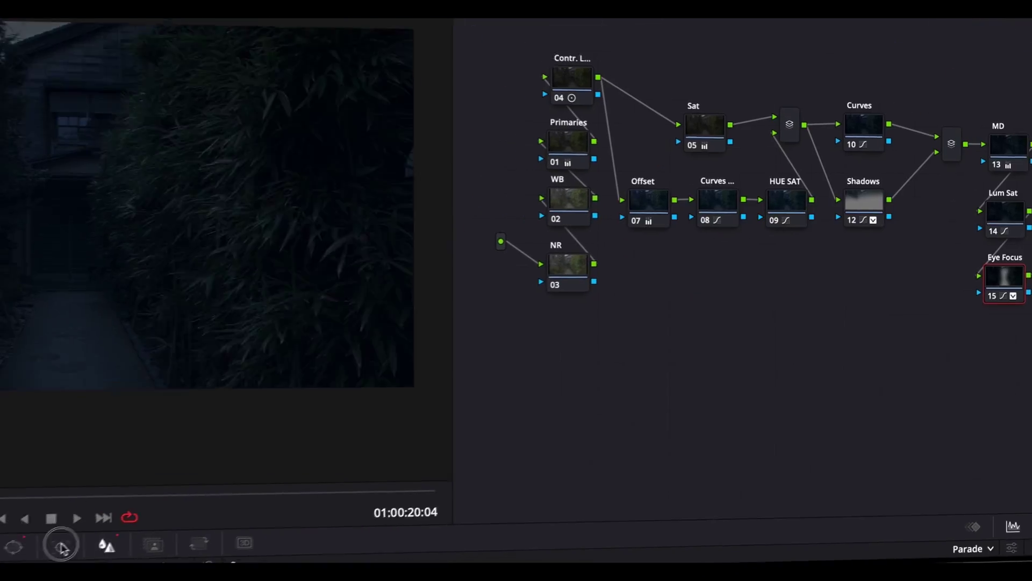